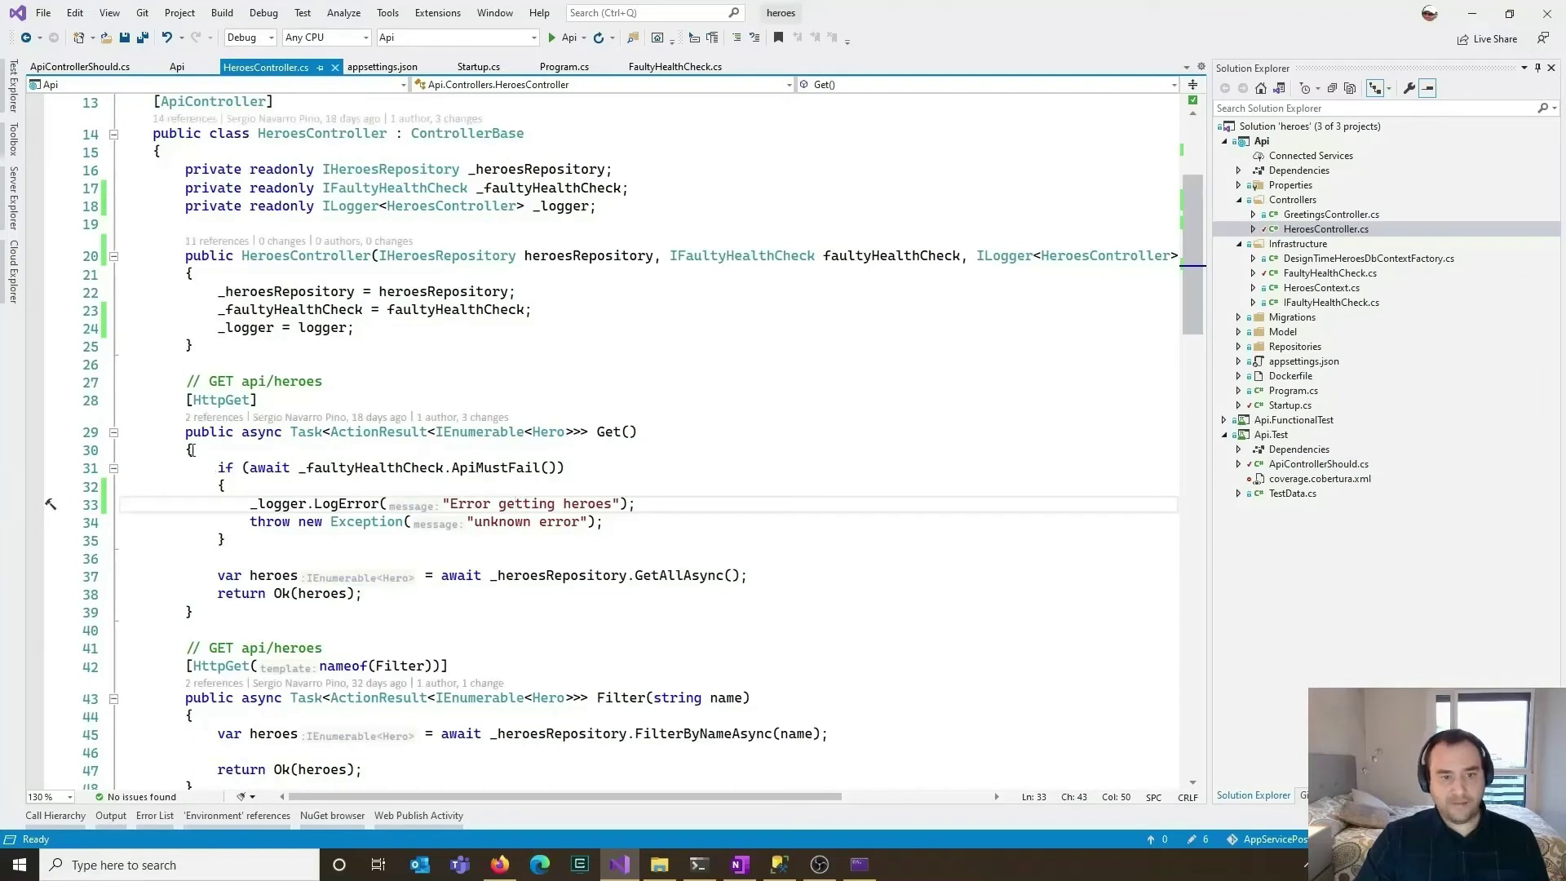
# Examine the Get() method of HeroesController.cs, highlighting the whole method and its error-logging and exception-throwing lines
pyautogui.click(186, 431)
pyautogui.hotkey('shift', 'Down')
pyautogui.hotkey('shift', 'Down')
pyautogui.hotkey('shift', 'Down')
pyautogui.hotkey('shift', 'Down')
pyautogui.hotkey('shift', 'Down')
pyautogui.hotkey('shift', 'Down')
pyautogui.hotkey('shift', 'Down')
pyautogui.hotkey('shift', 'Down')
pyautogui.hotkey('shift', 'Down')
pyautogui.hotkey('shift', 'Down')
pyautogui.hotkey('shift', 'Down')
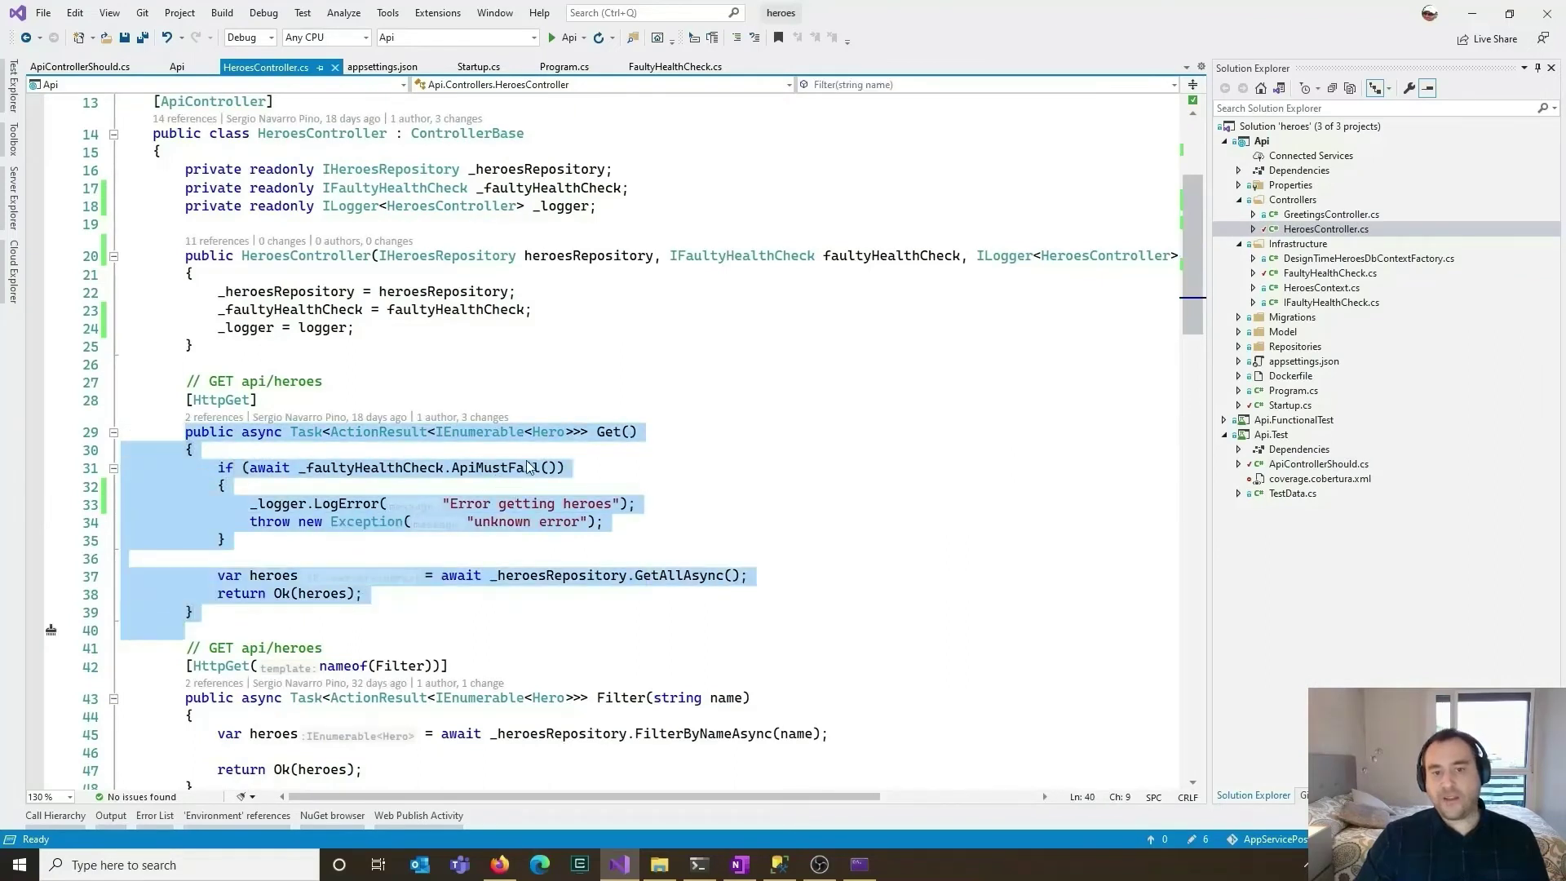
pyautogui.moveTo(619, 467)
pyautogui.mouseDown()
pyautogui.moveTo(299, 460)
pyautogui.moveTo(266, 467)
pyautogui.moveTo(253, 506)
pyautogui.moveTo(130, 539)
pyautogui.moveTo(131, 486)
pyautogui.moveTo(668, 502)
pyautogui.moveTo(693, 522)
pyautogui.mouseUp()
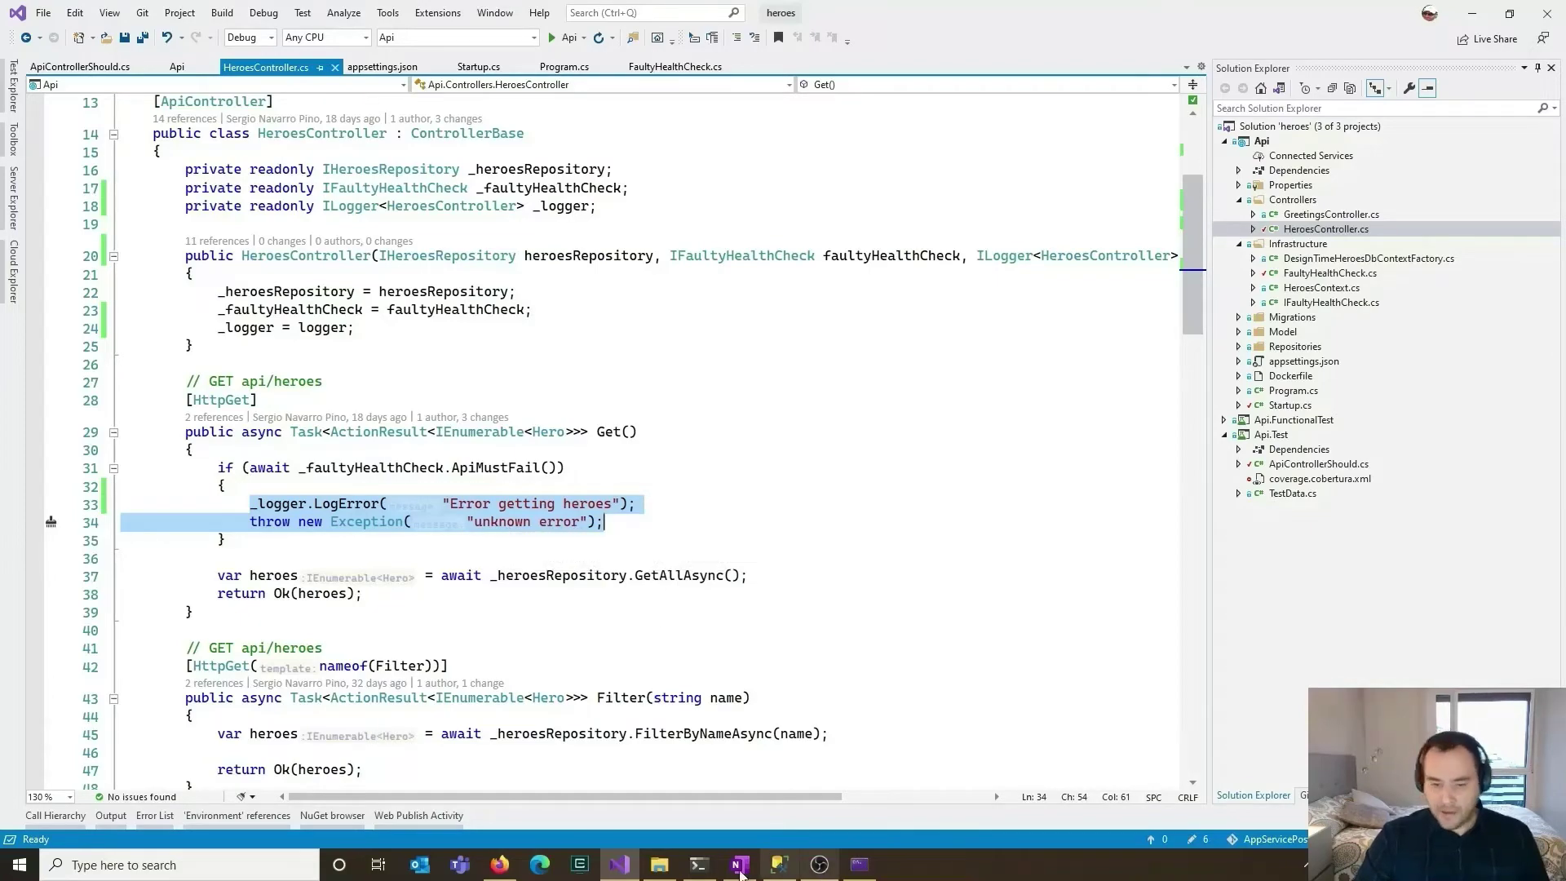
# Switch to the Azure portal's log stream in Firefox, highlight a HeroesController error and its exception trace, and resume the stream
pyautogui.click(486, 868)
pyautogui.click(659, 357)
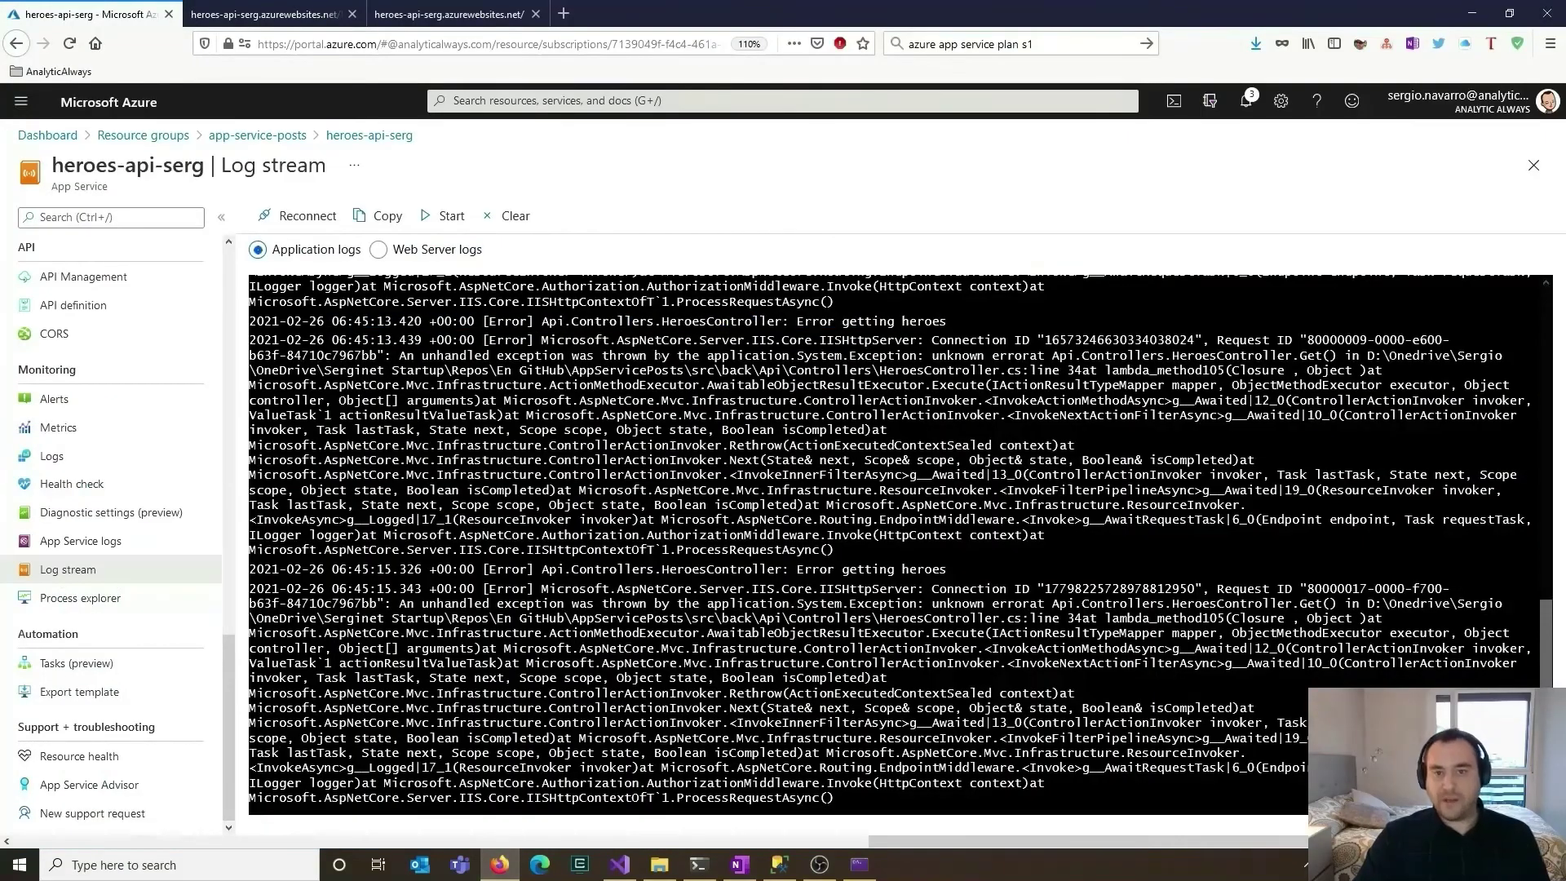
pyautogui.moveTo(946, 321); pyautogui.dragTo(613, 334)
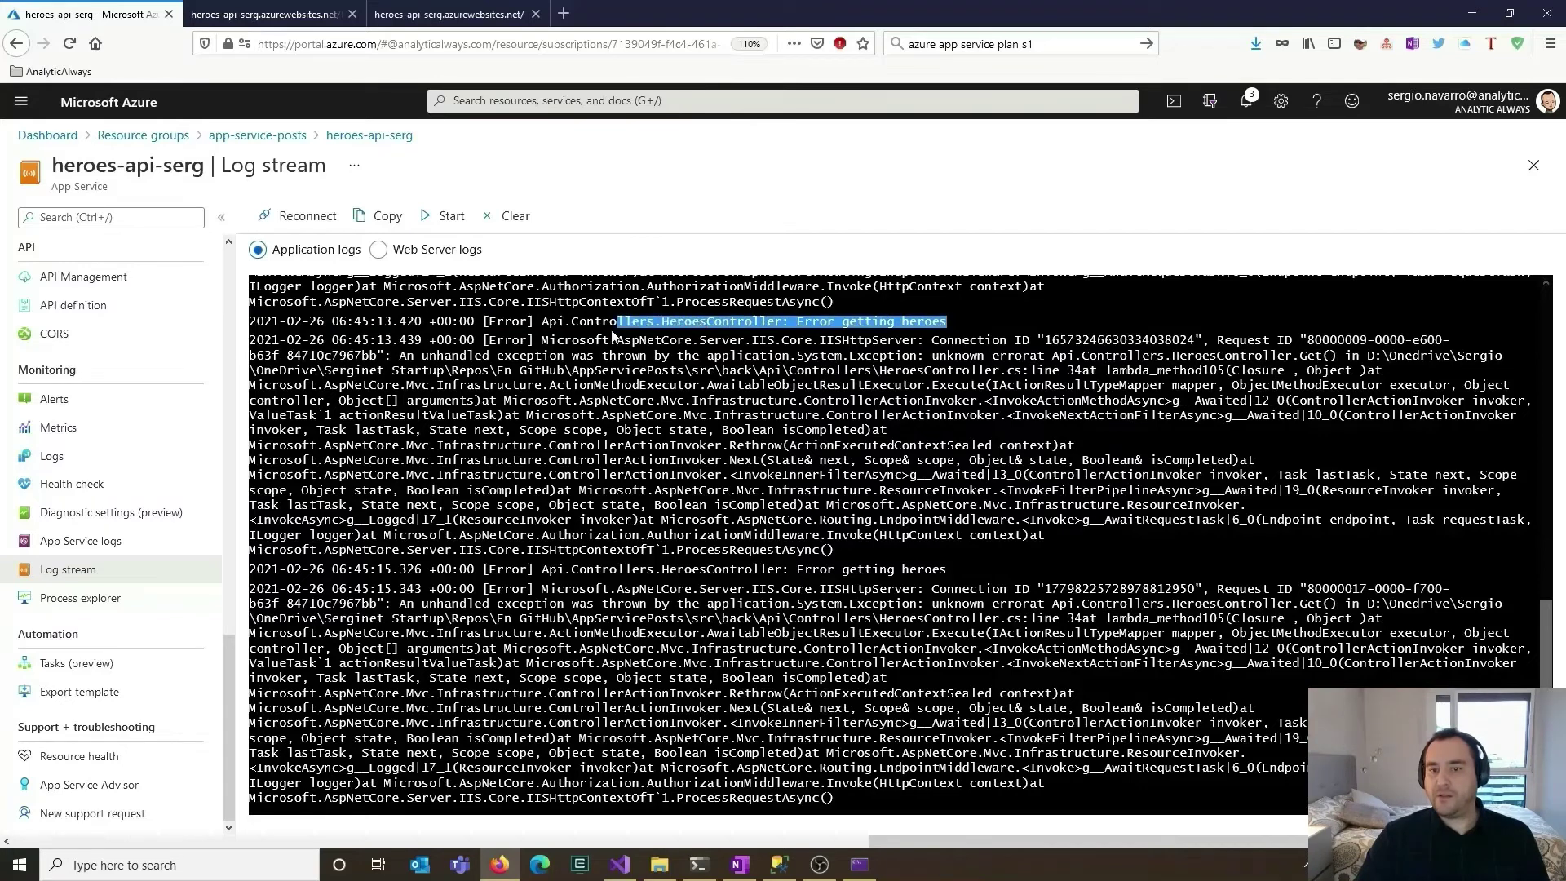
pyautogui.moveTo(483, 339); pyautogui.dragTo(1094, 567)
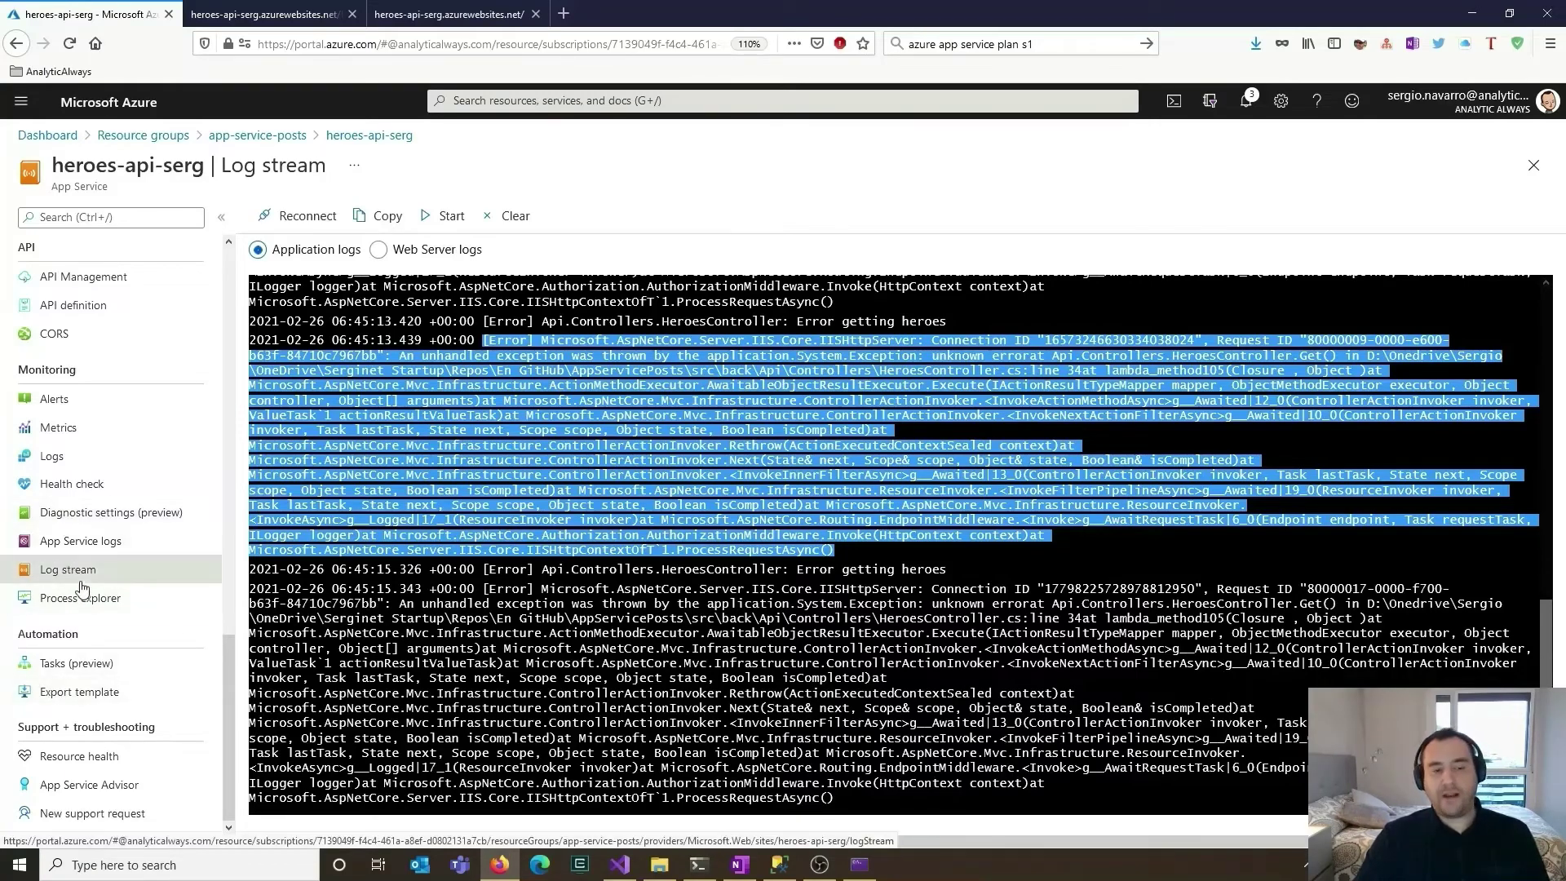
pyautogui.click(447, 216)
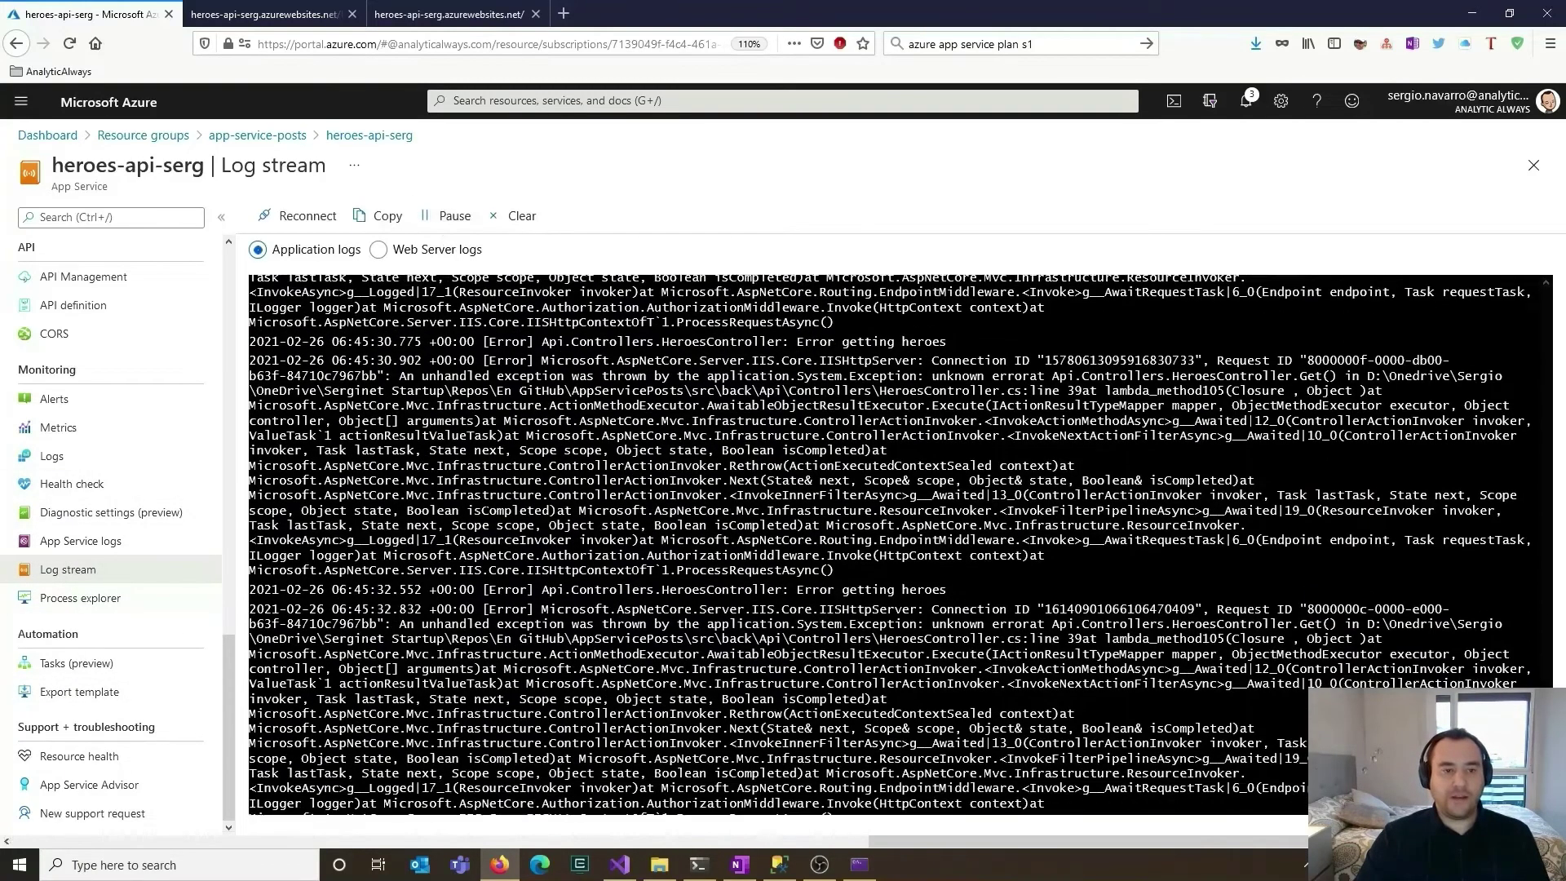
# Stop the running curl.sh script in the terminal and return to the Azure portal
pyautogui.click(698, 864)
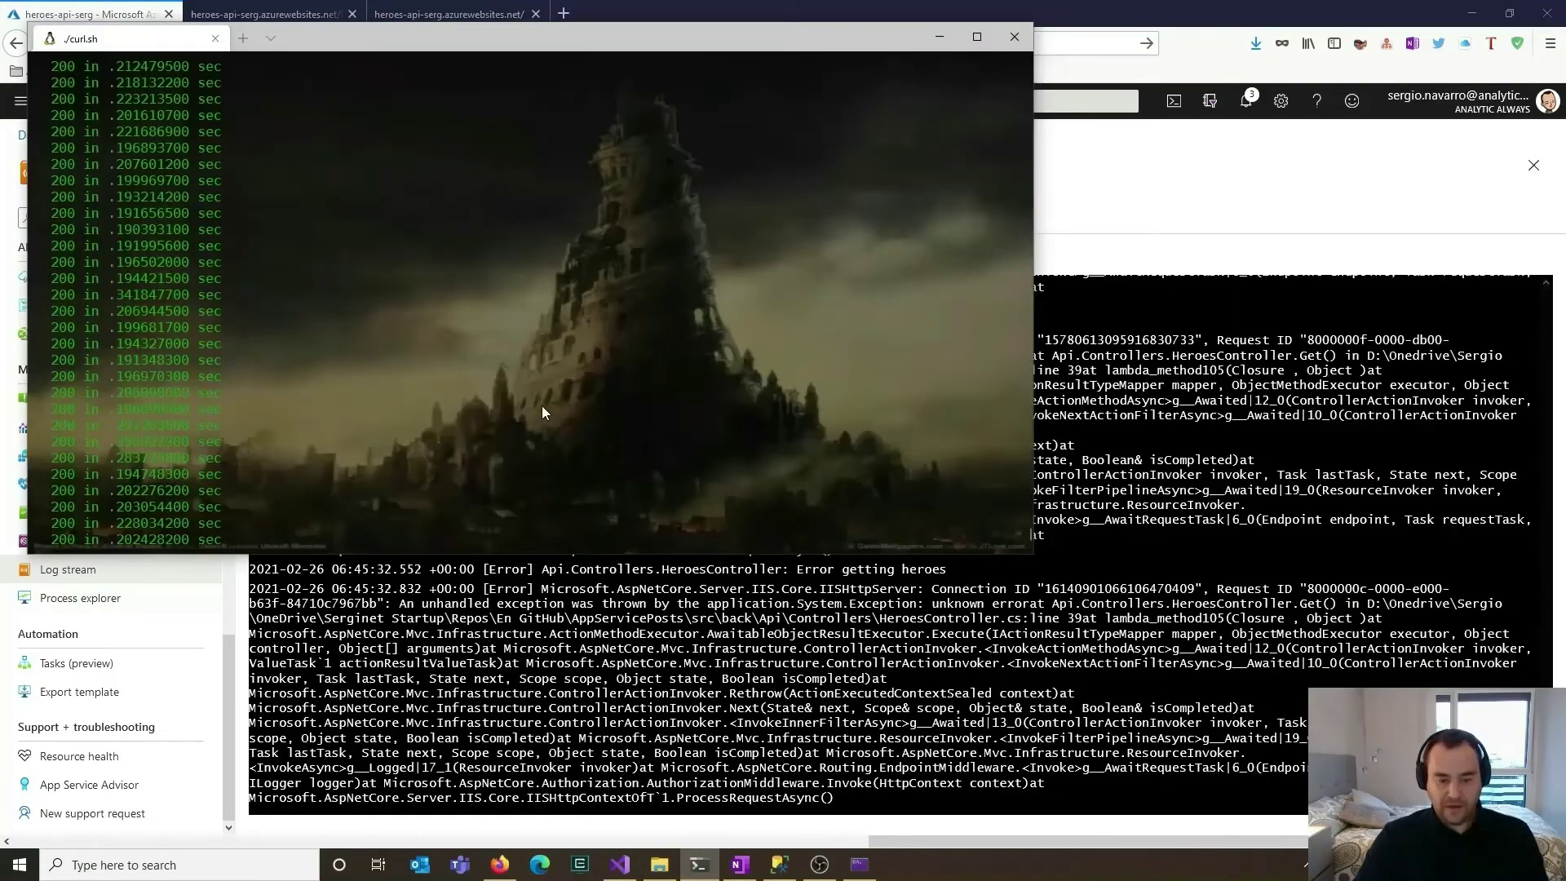
pyautogui.hotkey('ctrl', 'c')
pyautogui.hotkey('alt', 'Tab')
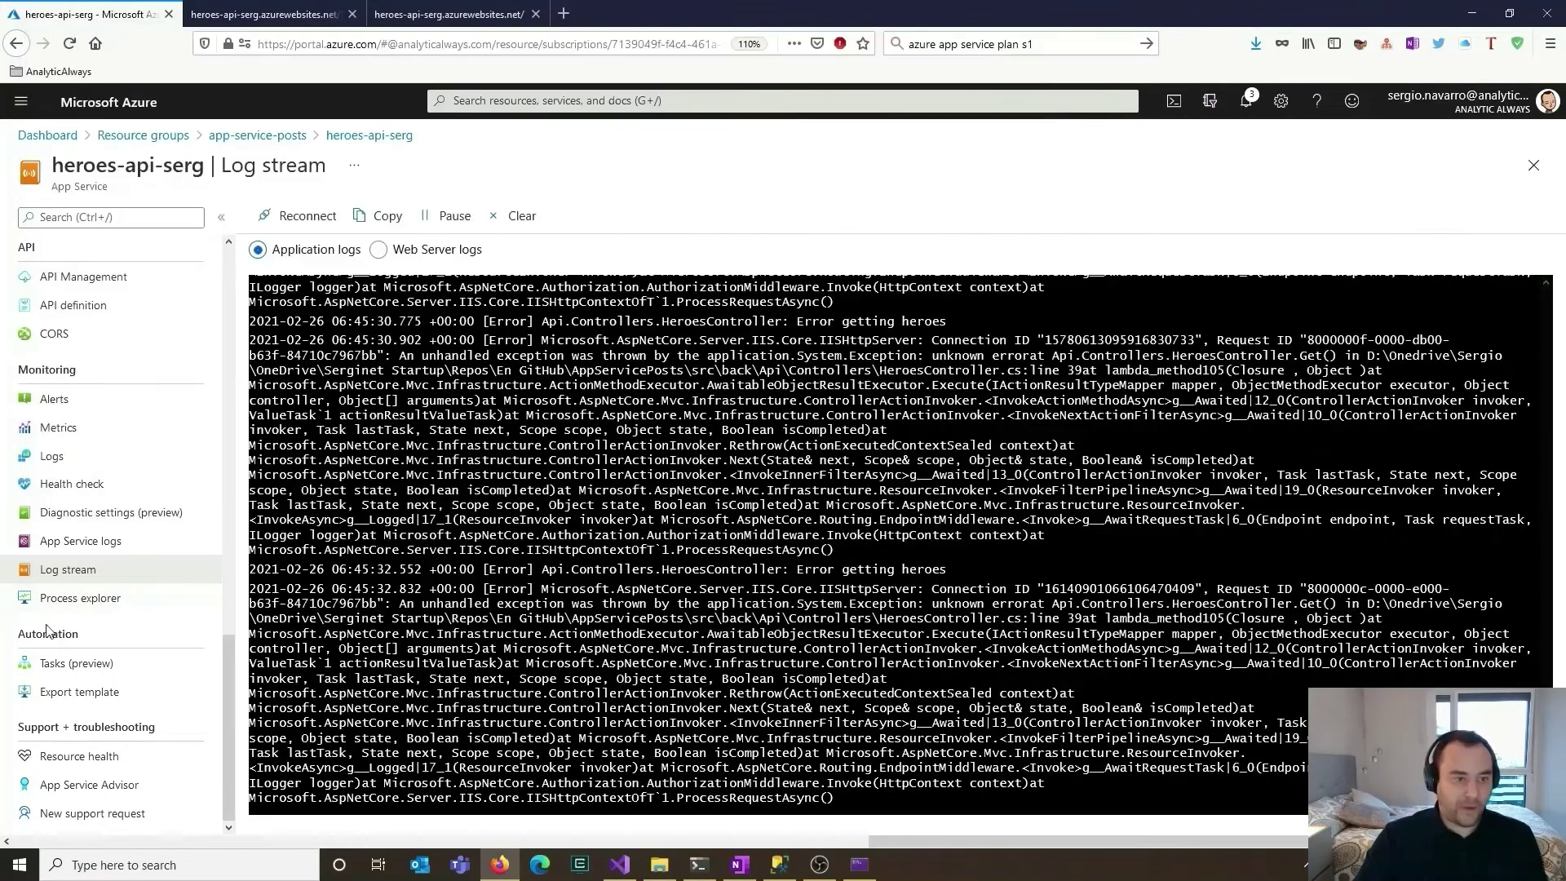
# In the App Service logs settings, turn on Application Logging (Blob) with the level set to Warning
pyautogui.click(79, 541)
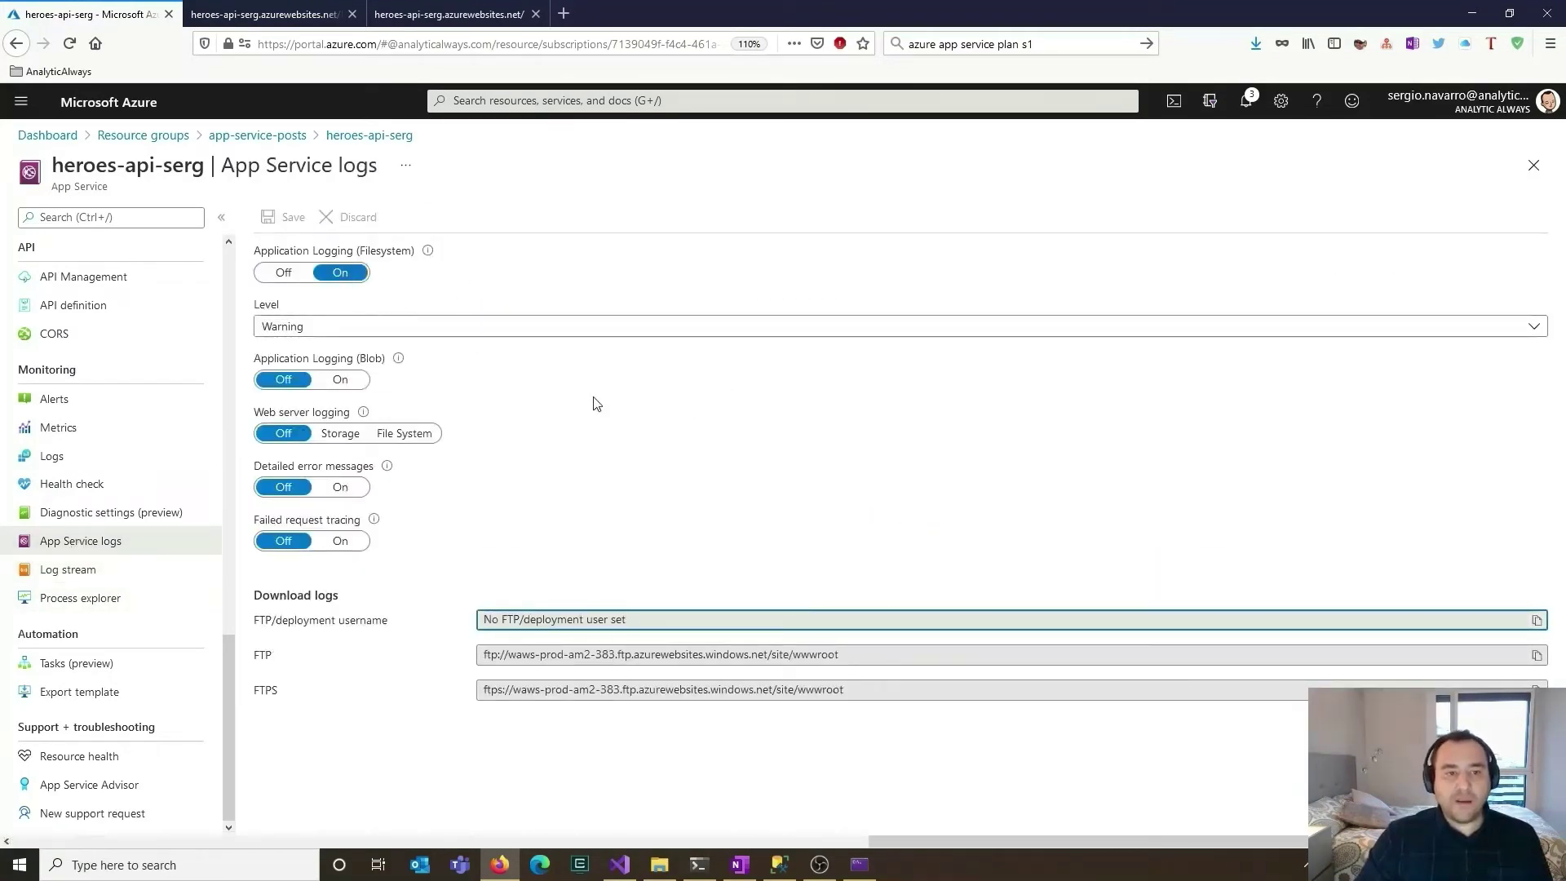
pyautogui.click(340, 381)
pyautogui.click(363, 433)
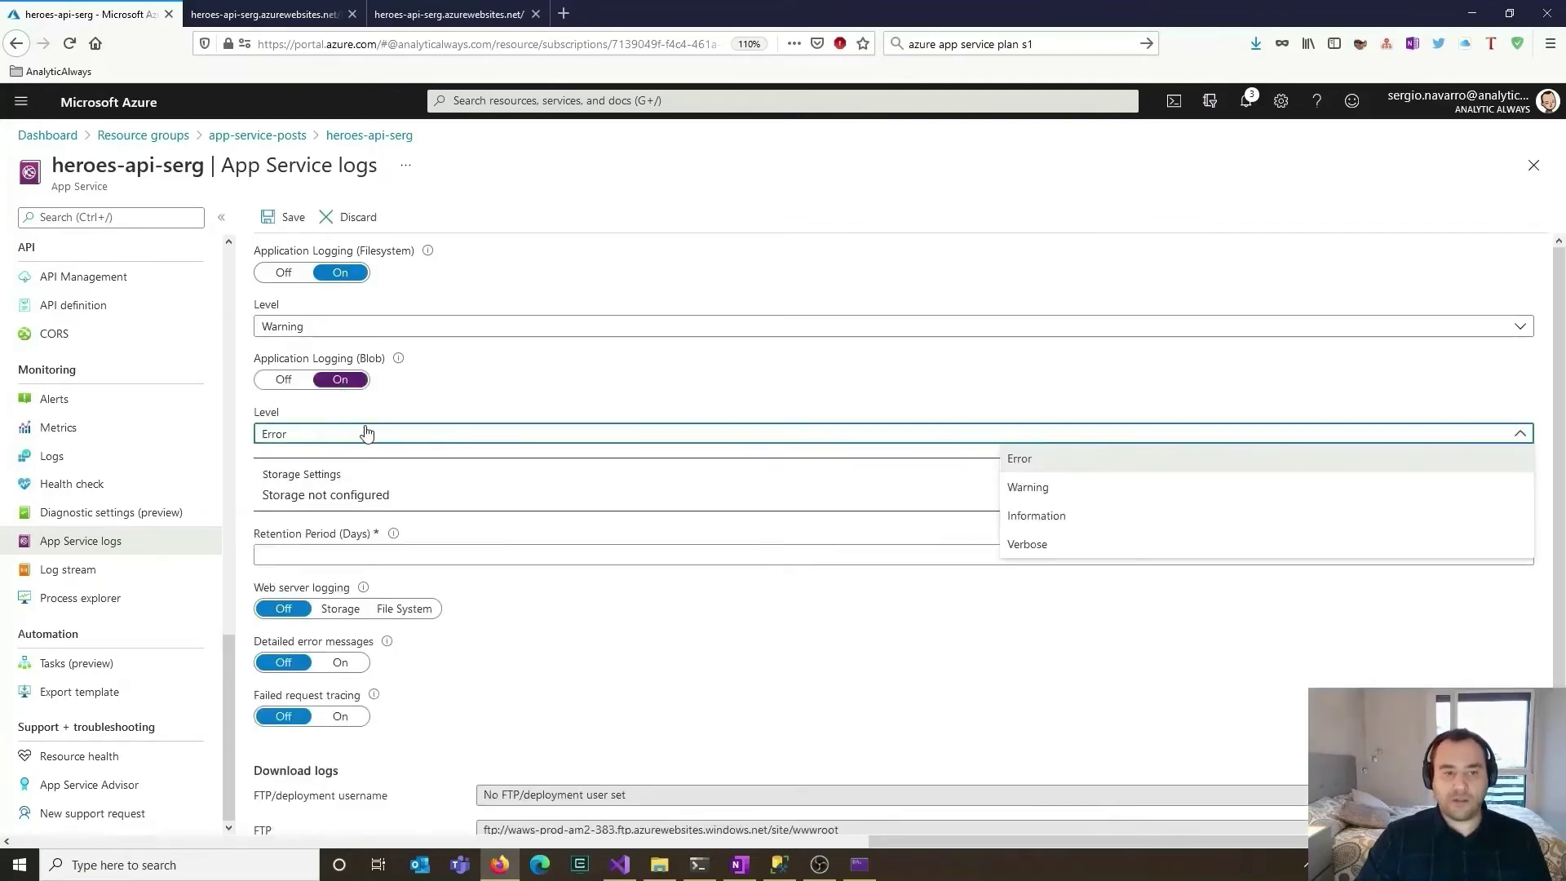
pyautogui.click(1026, 488)
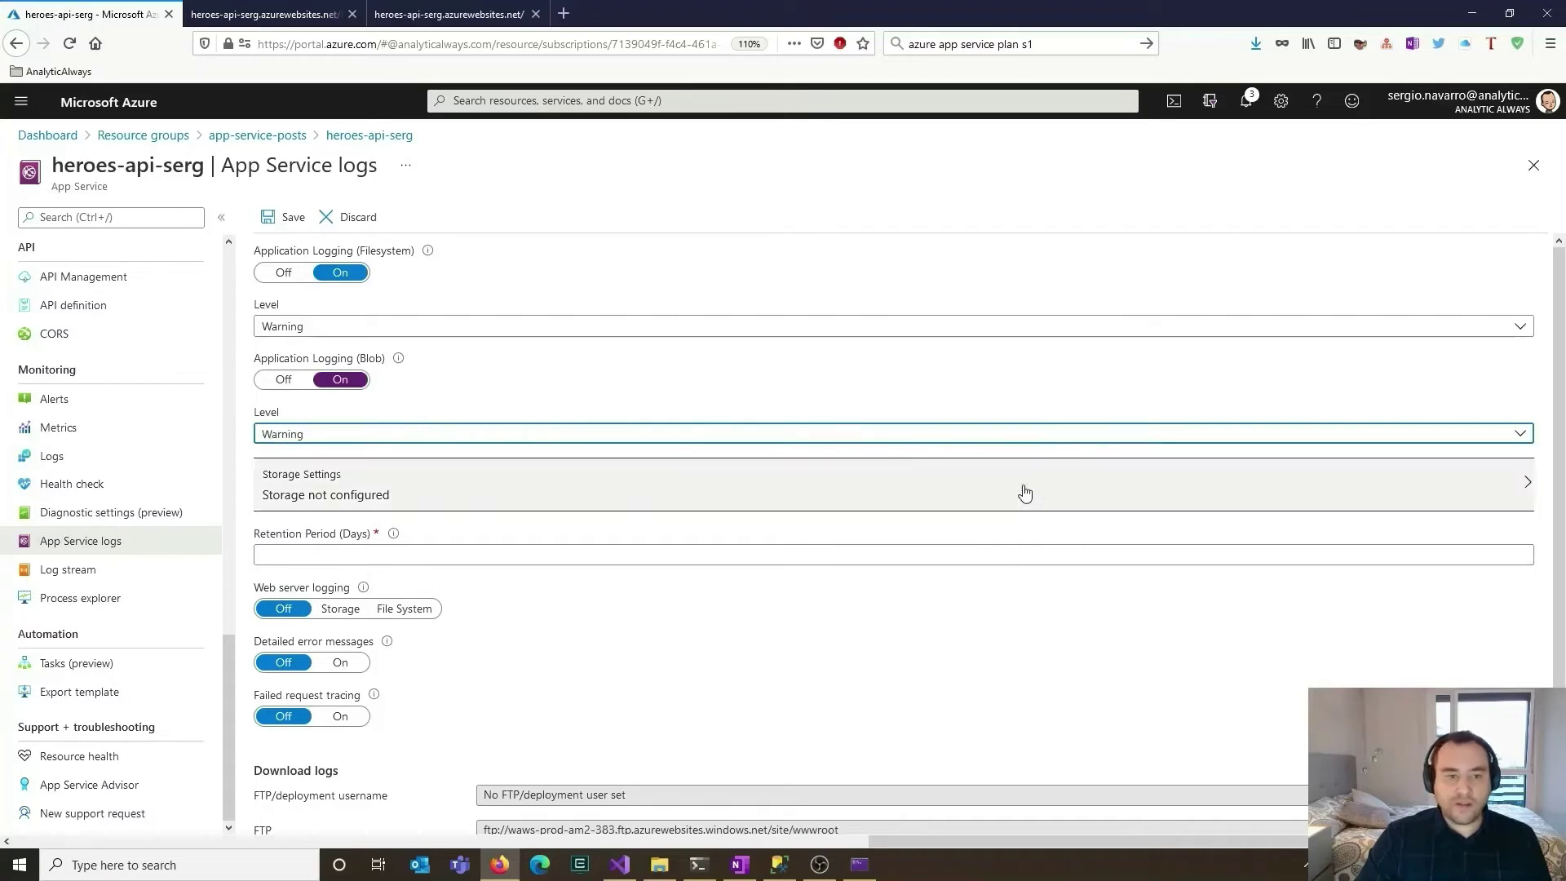
# From the blob logging storage settings, create a storage account named appserviceserg with kind StorageV2 (general purpose v2) and Locally-redundant storage (LRS)
pyautogui.click(412, 489)
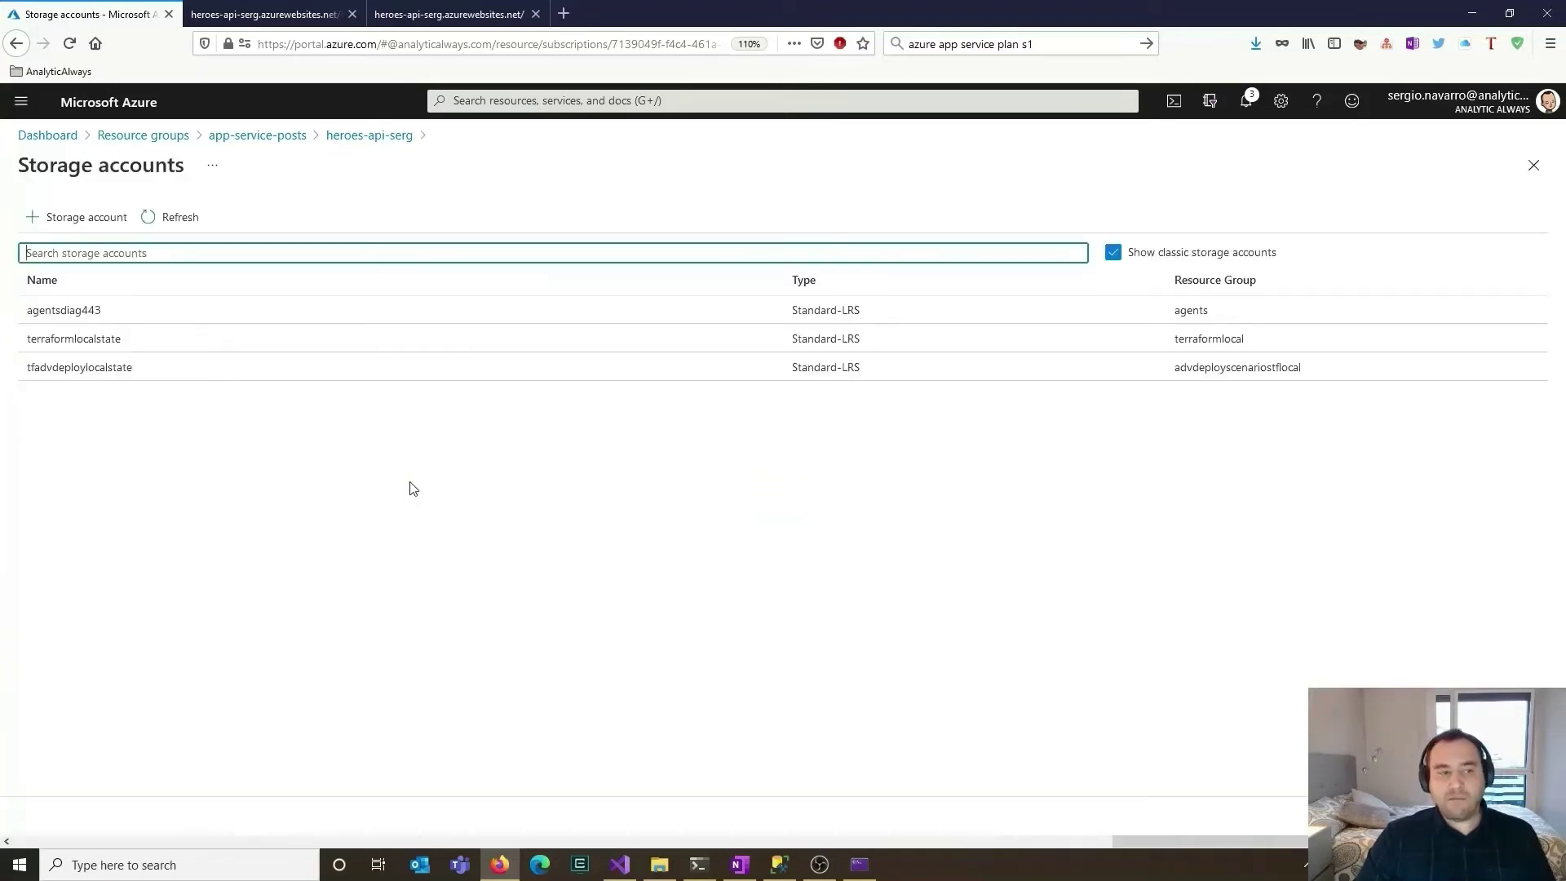
pyautogui.click(65, 216)
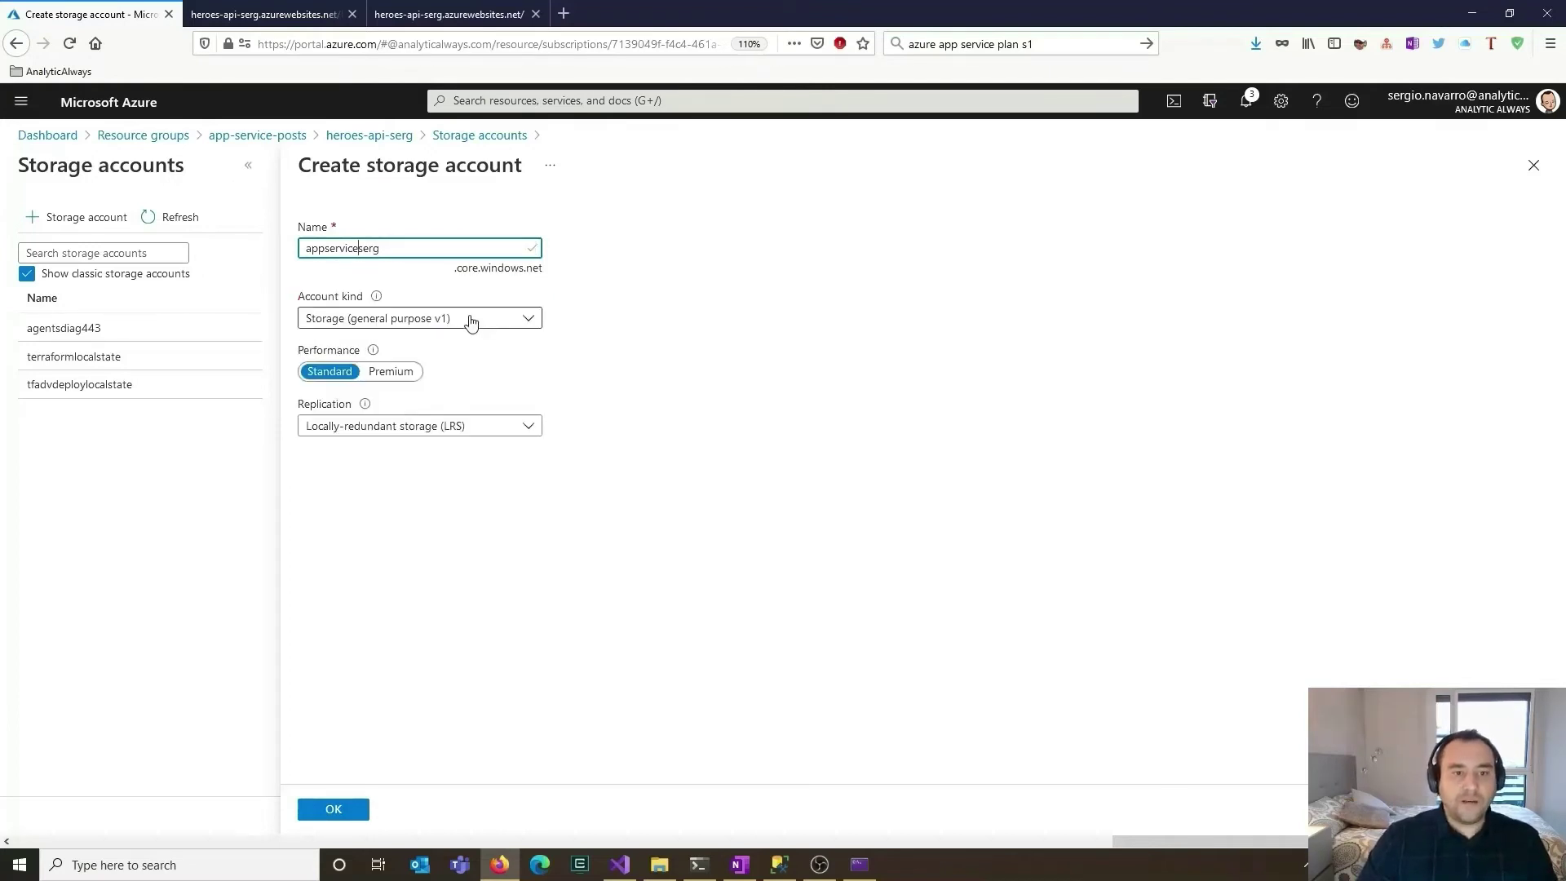
pyautogui.click(469, 318)
pyautogui.click(324, 347)
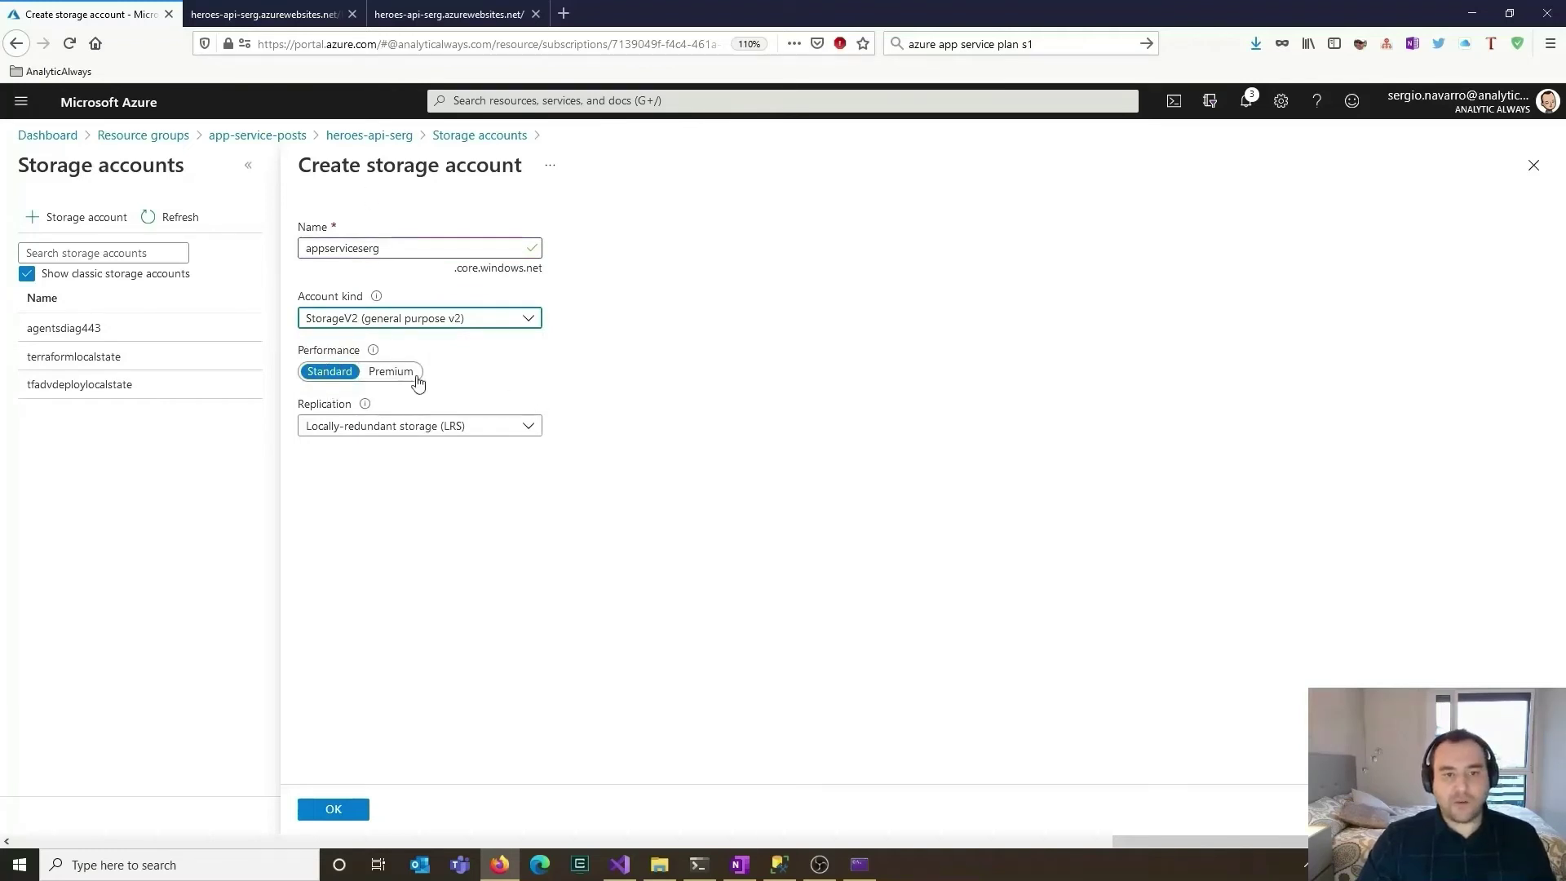
pyautogui.click(426, 434)
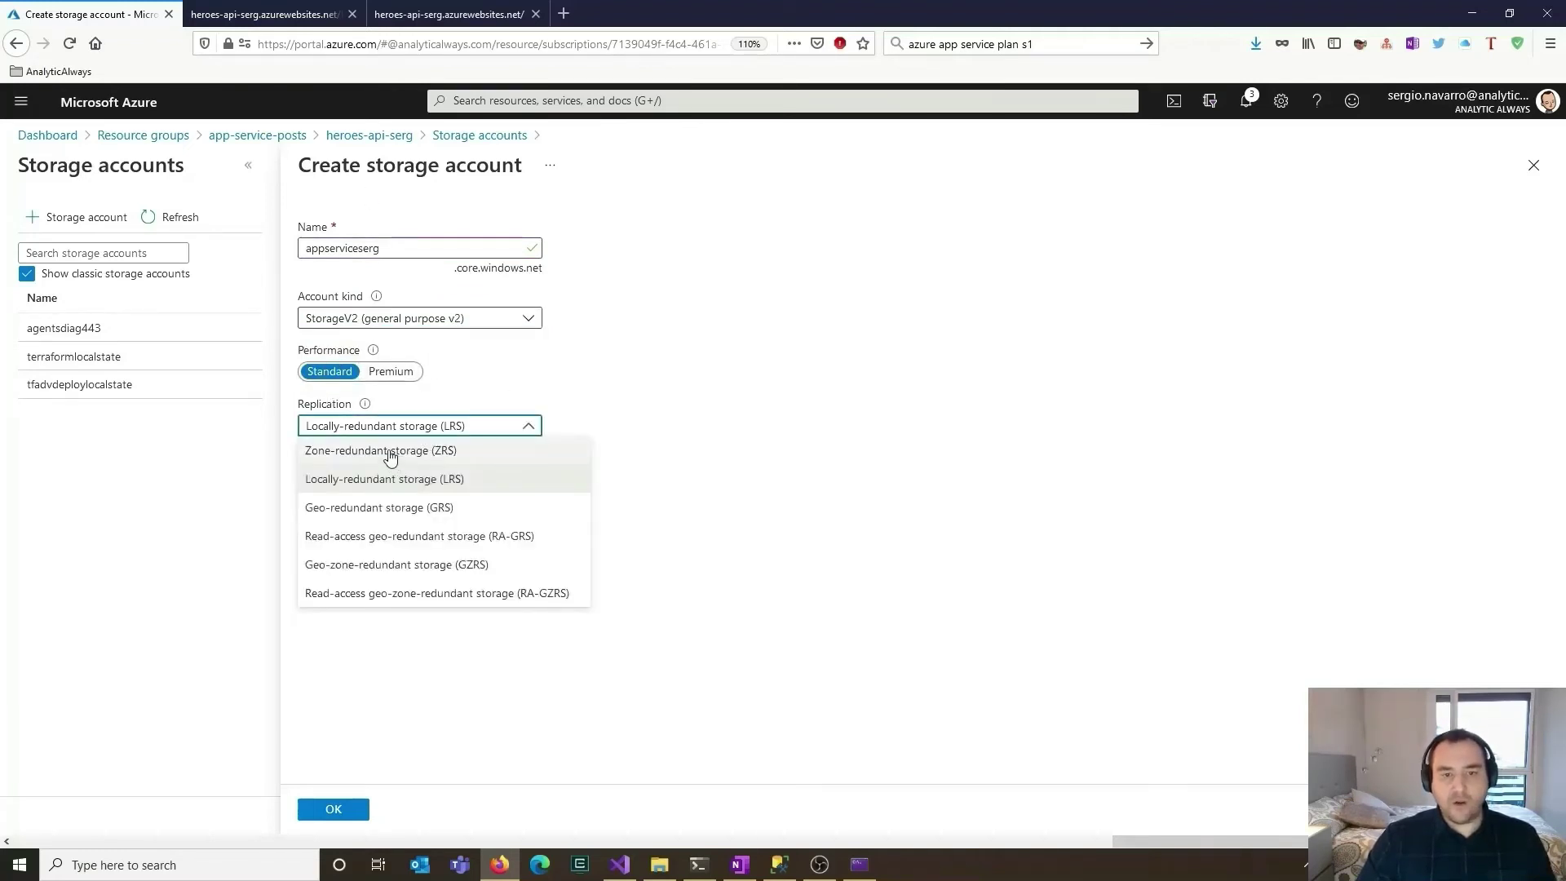
pyautogui.click(397, 482)
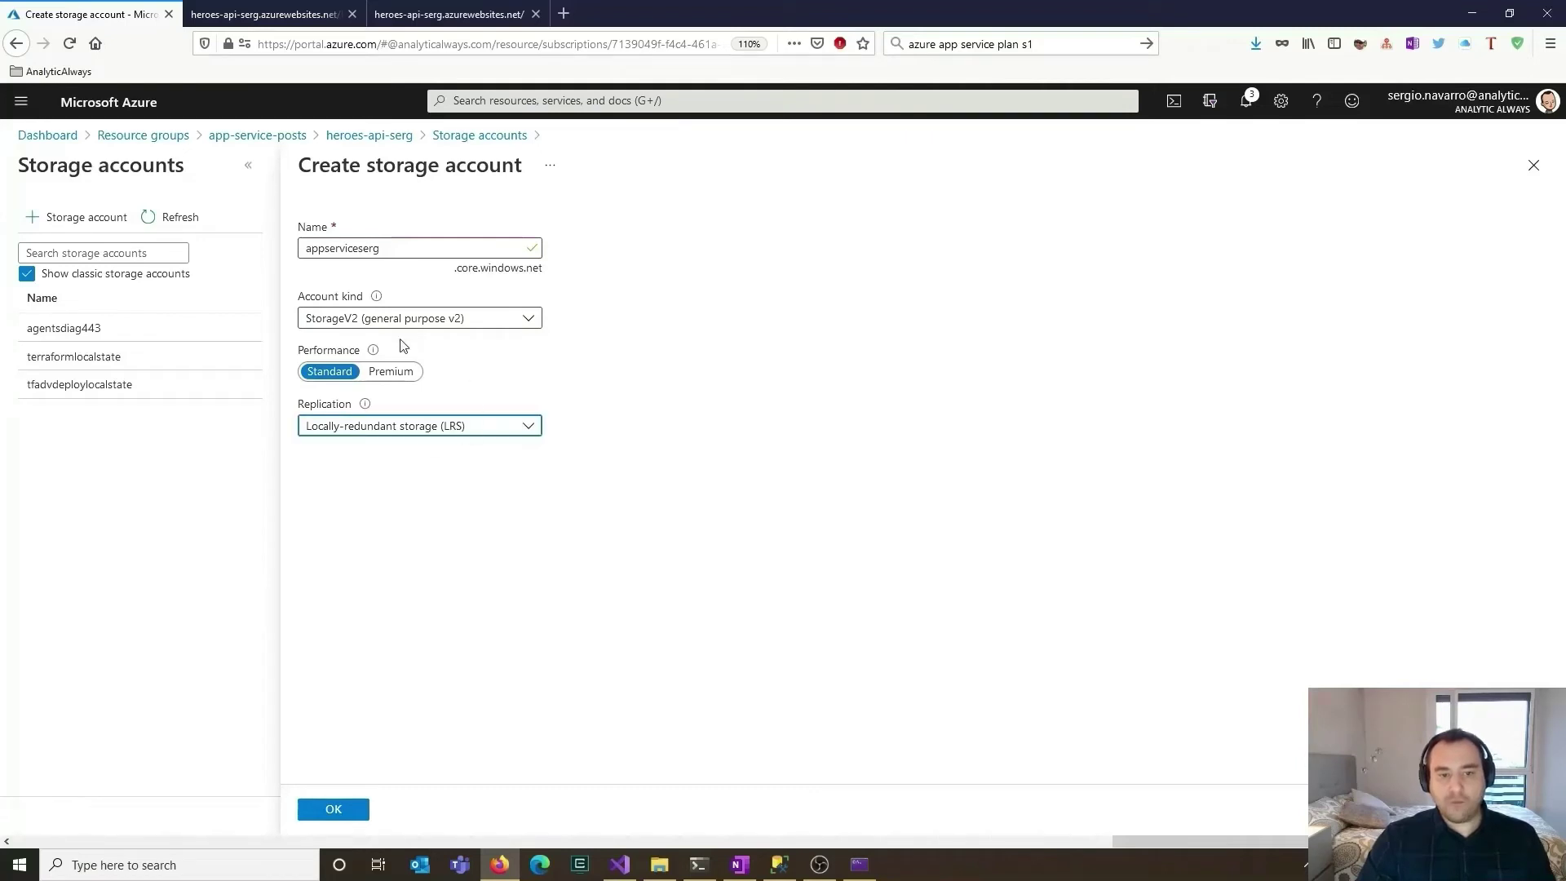
pyautogui.click(326, 812)
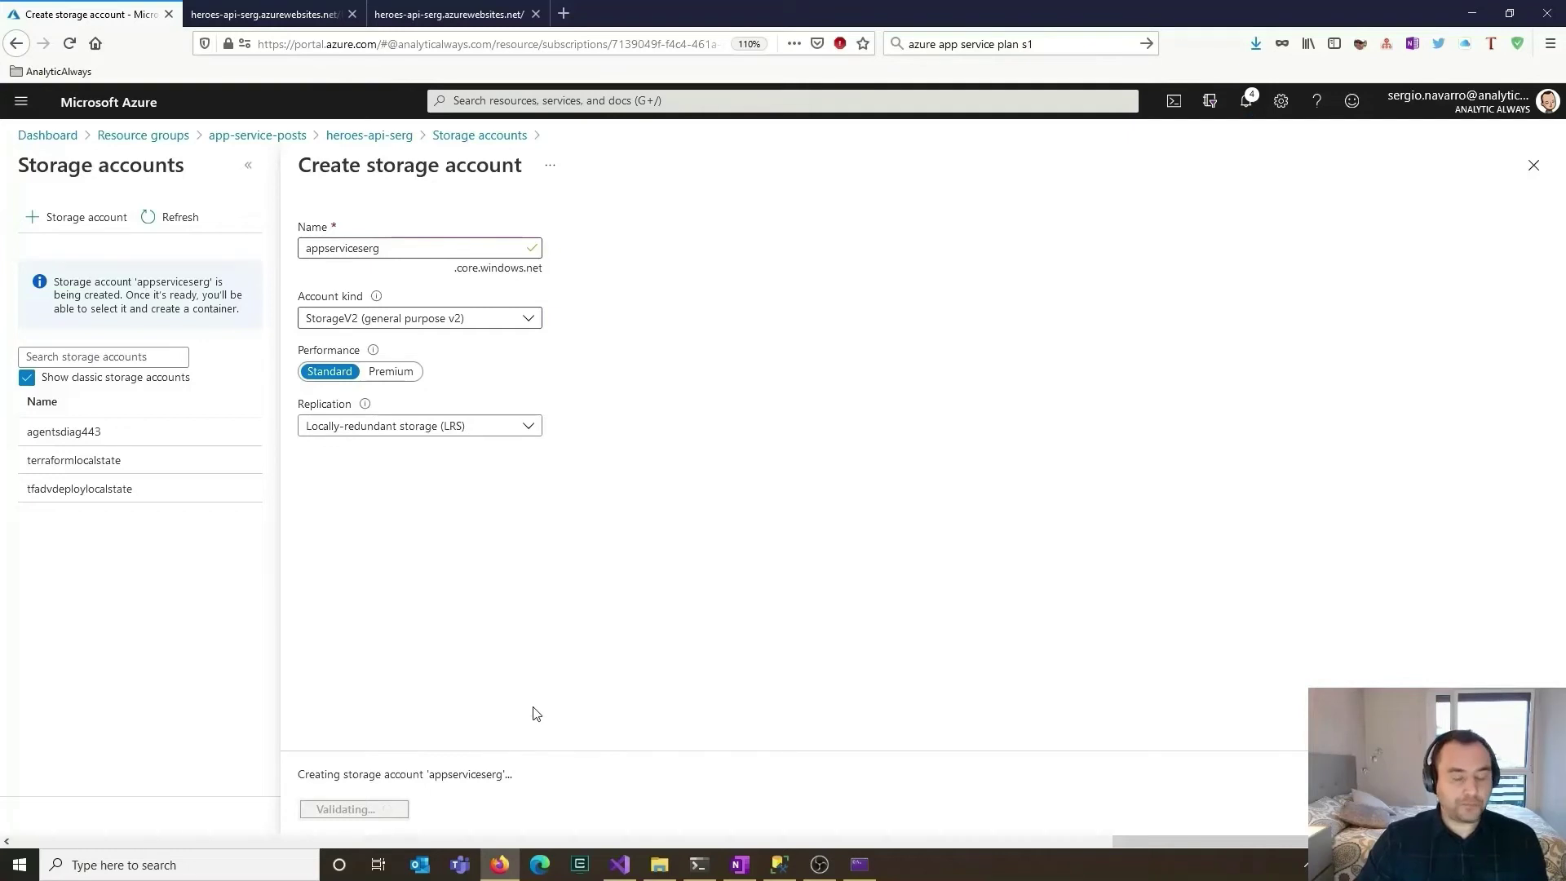
# Refresh the storage accounts and create a private container named logs in appserviceserg
pyautogui.click(186, 217)
pyautogui.click(59, 349)
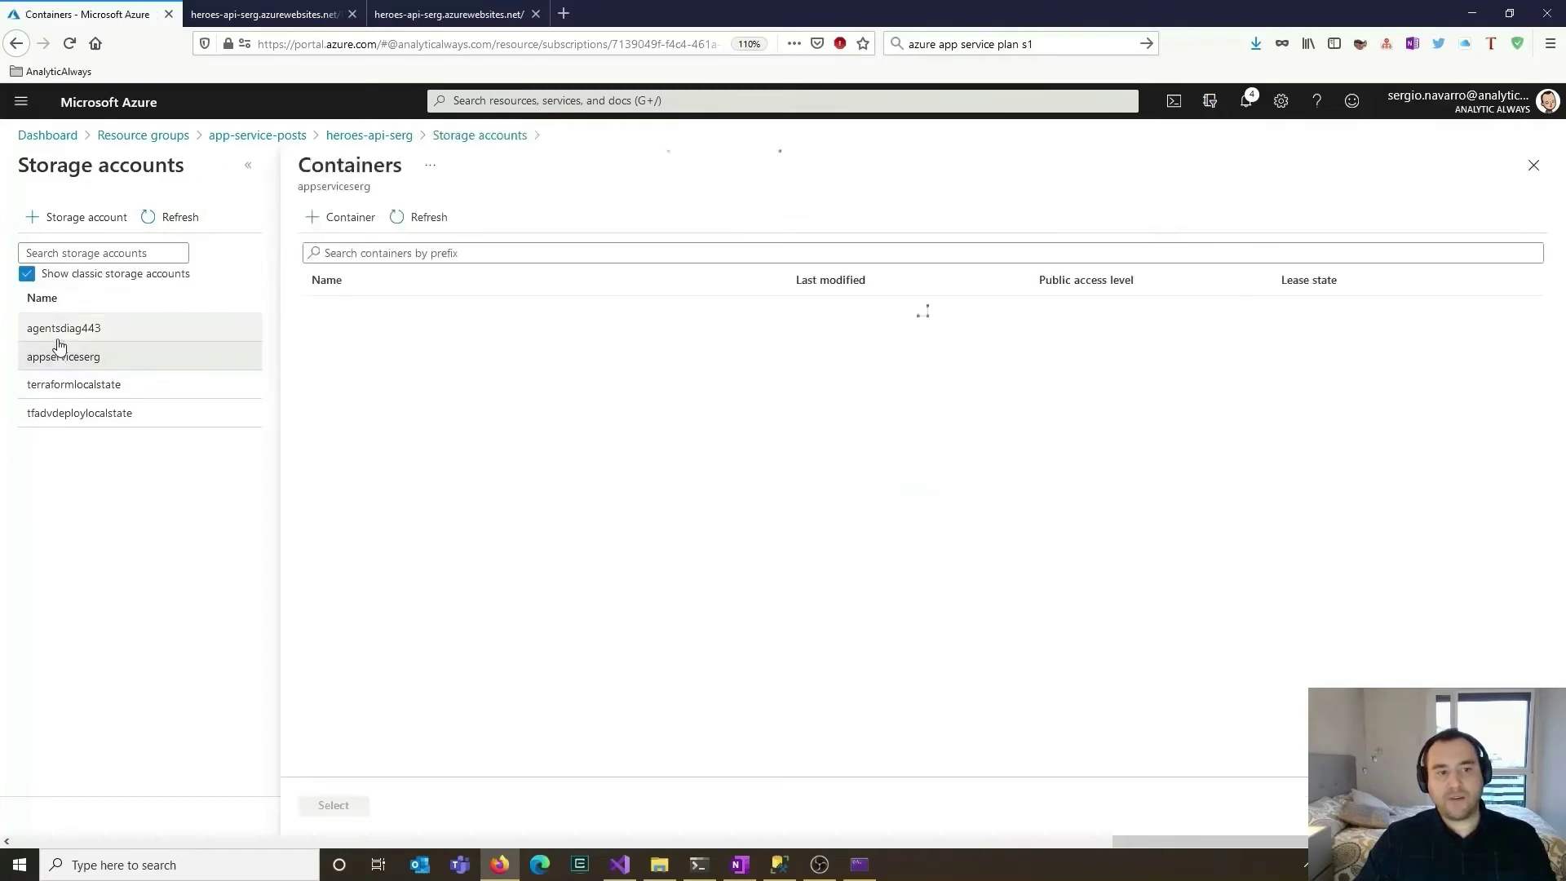
pyautogui.click(333, 220)
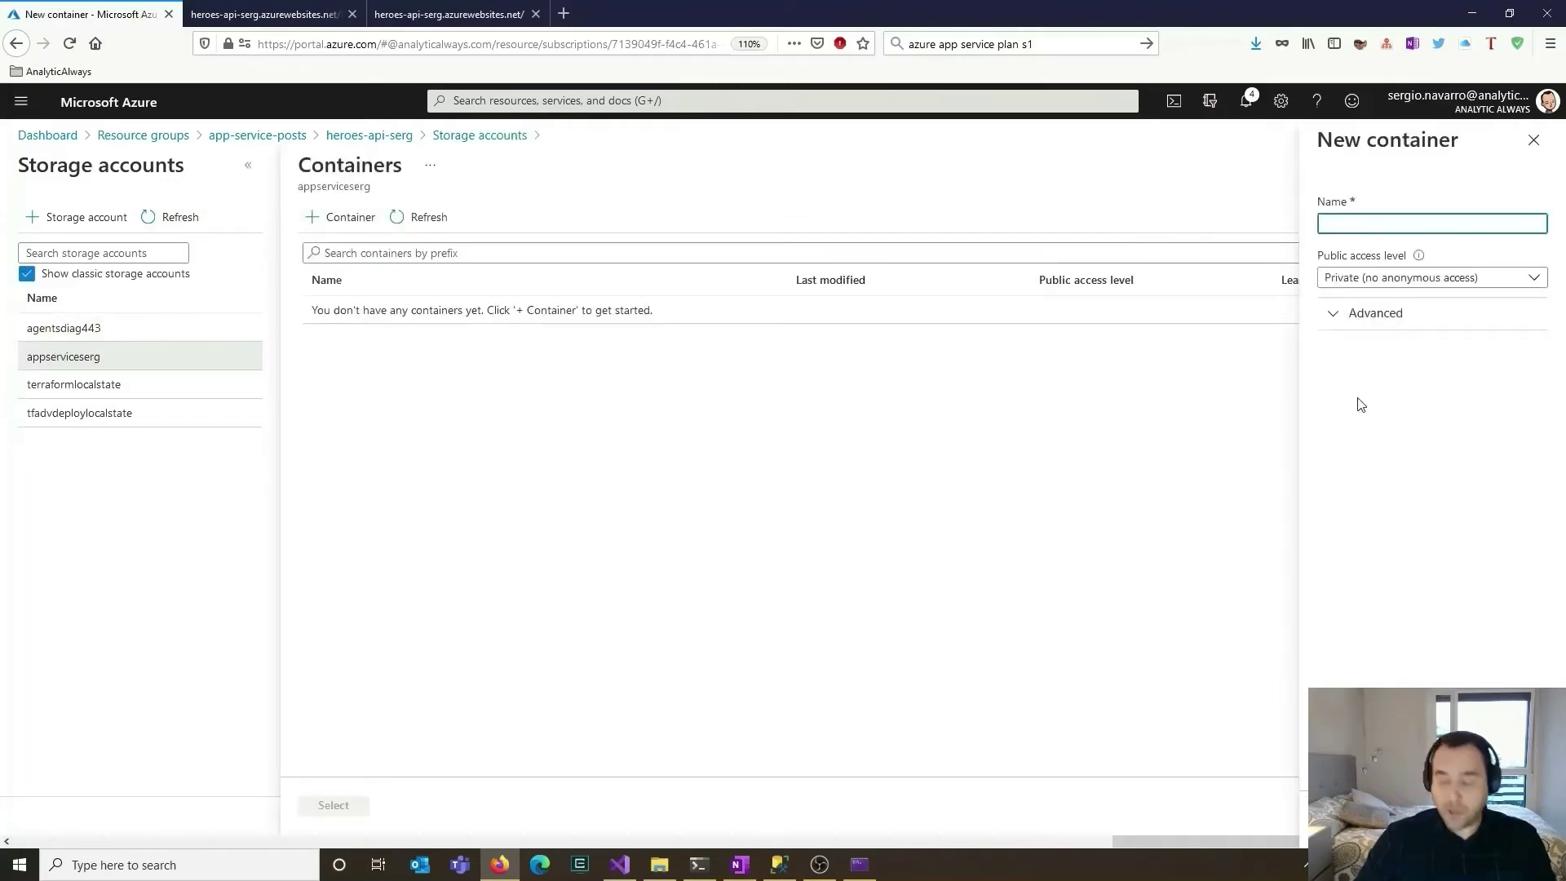
pyautogui.write('lo')
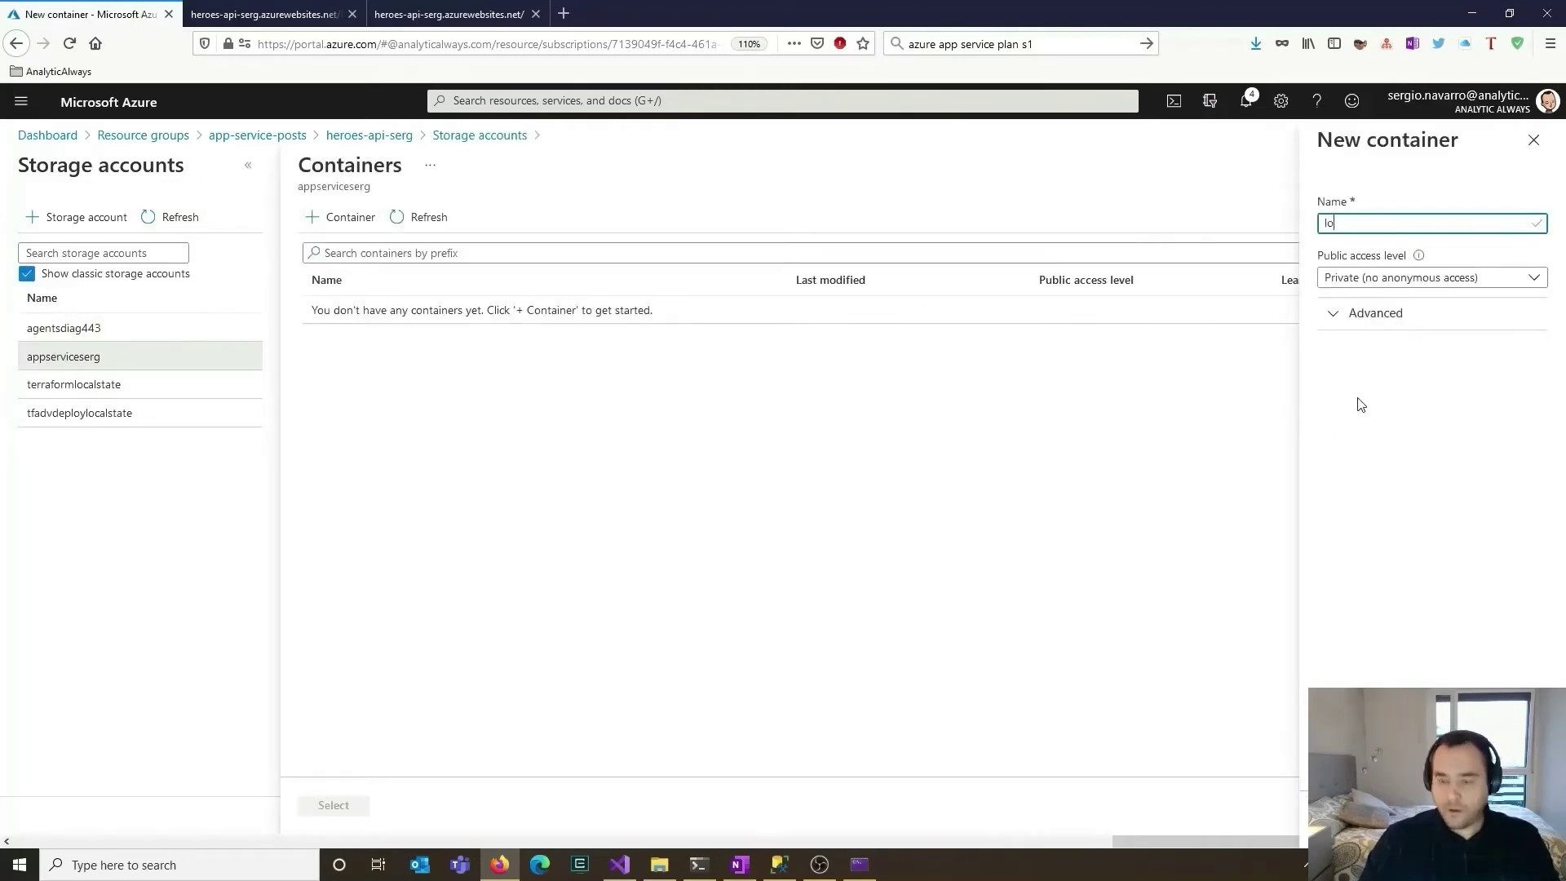
pyautogui.write('gs')
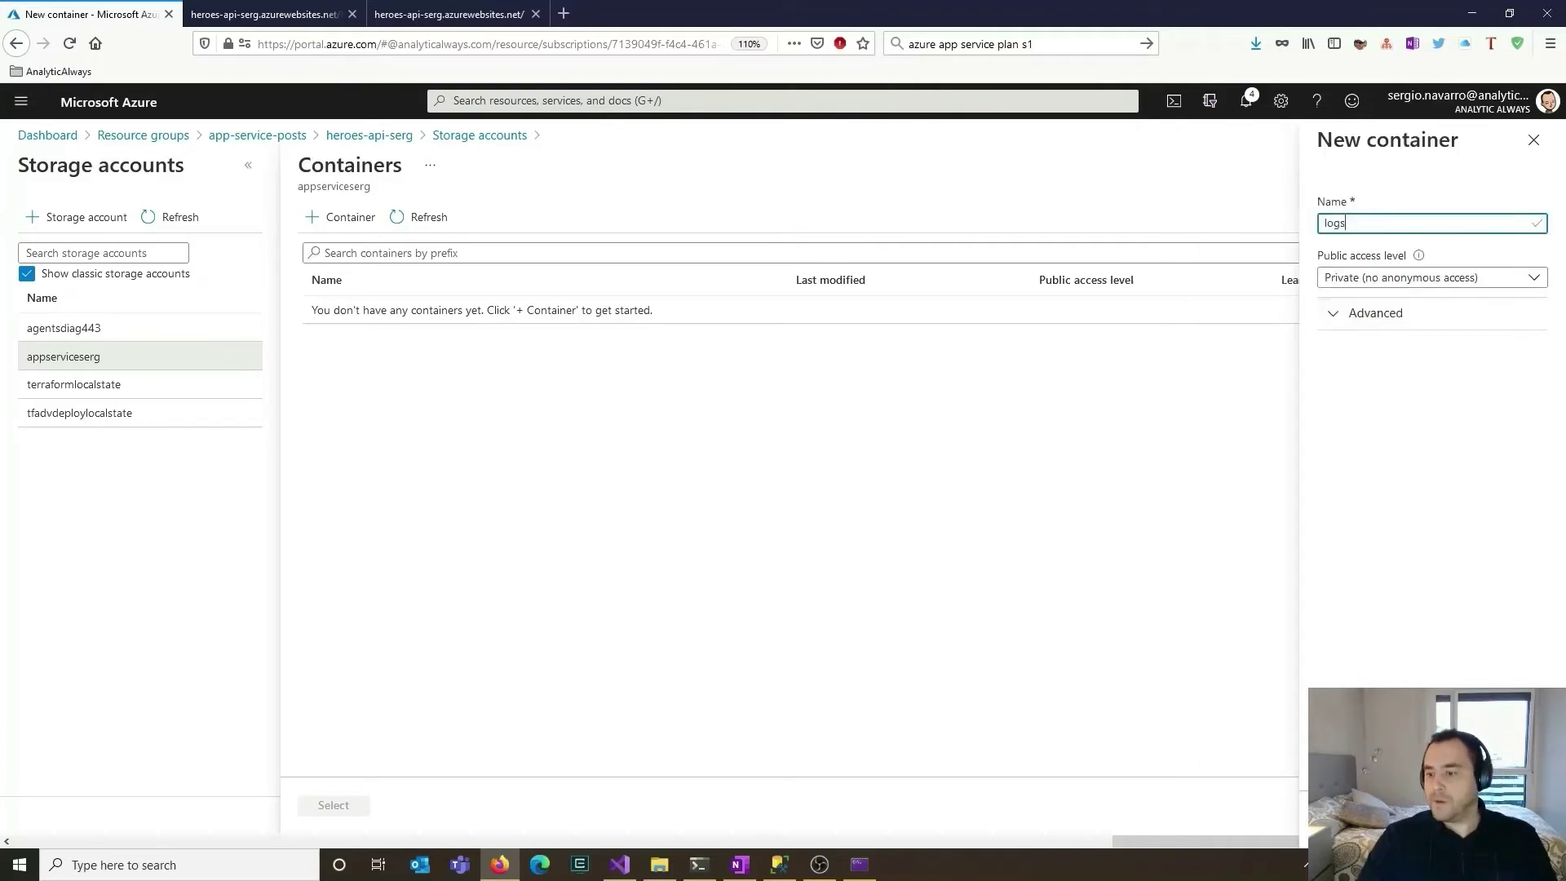
pyautogui.press('Return')
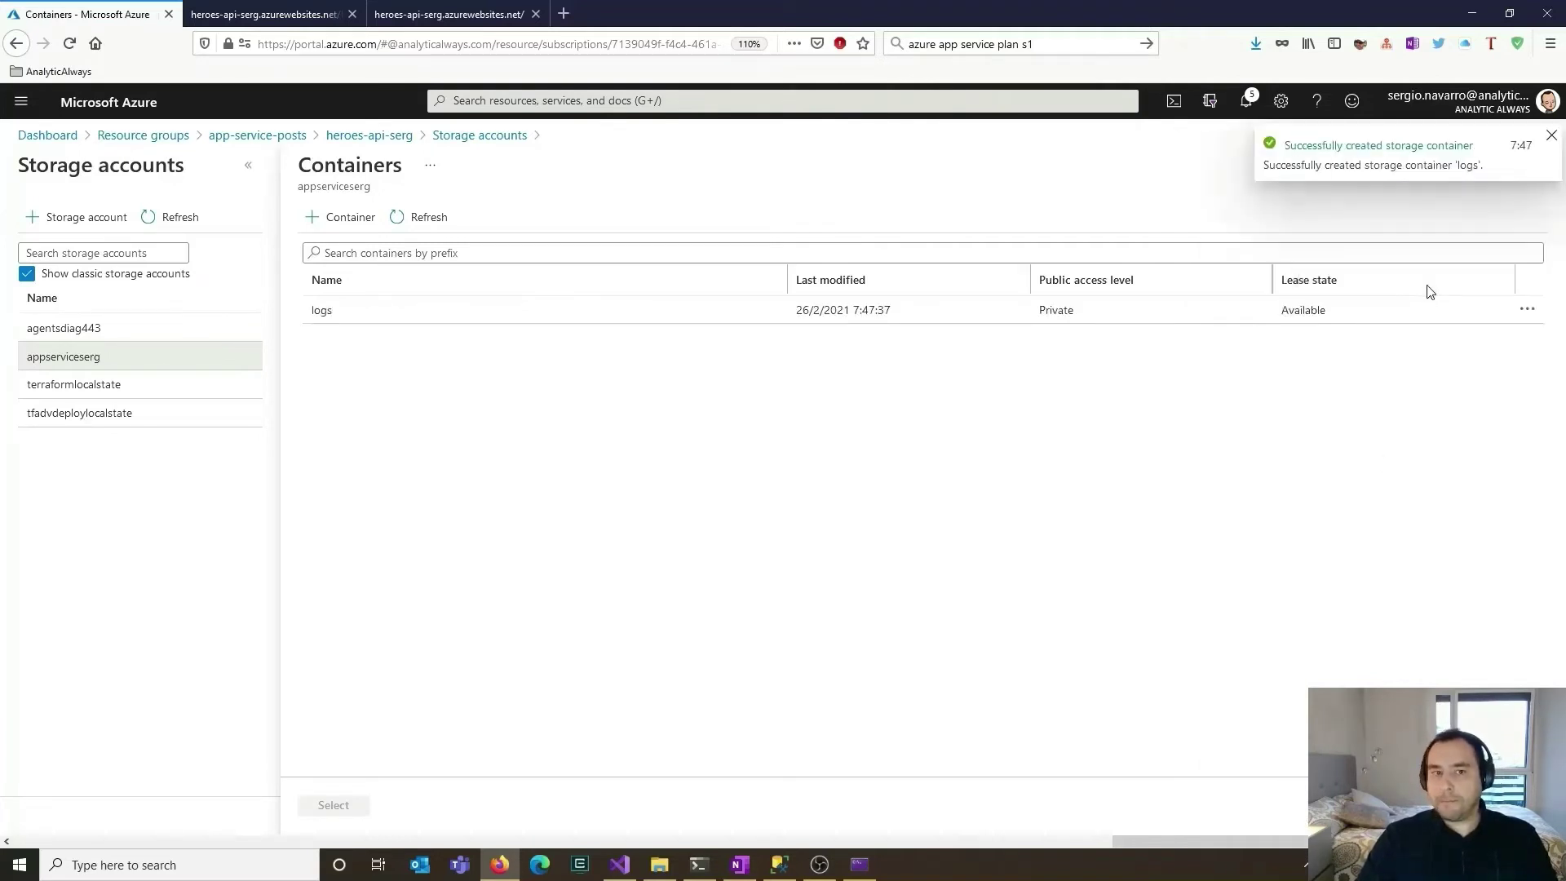
# Choose the logs container for blob logging, set the retention period to 30 days, and save the log settings
pyautogui.click(371, 319)
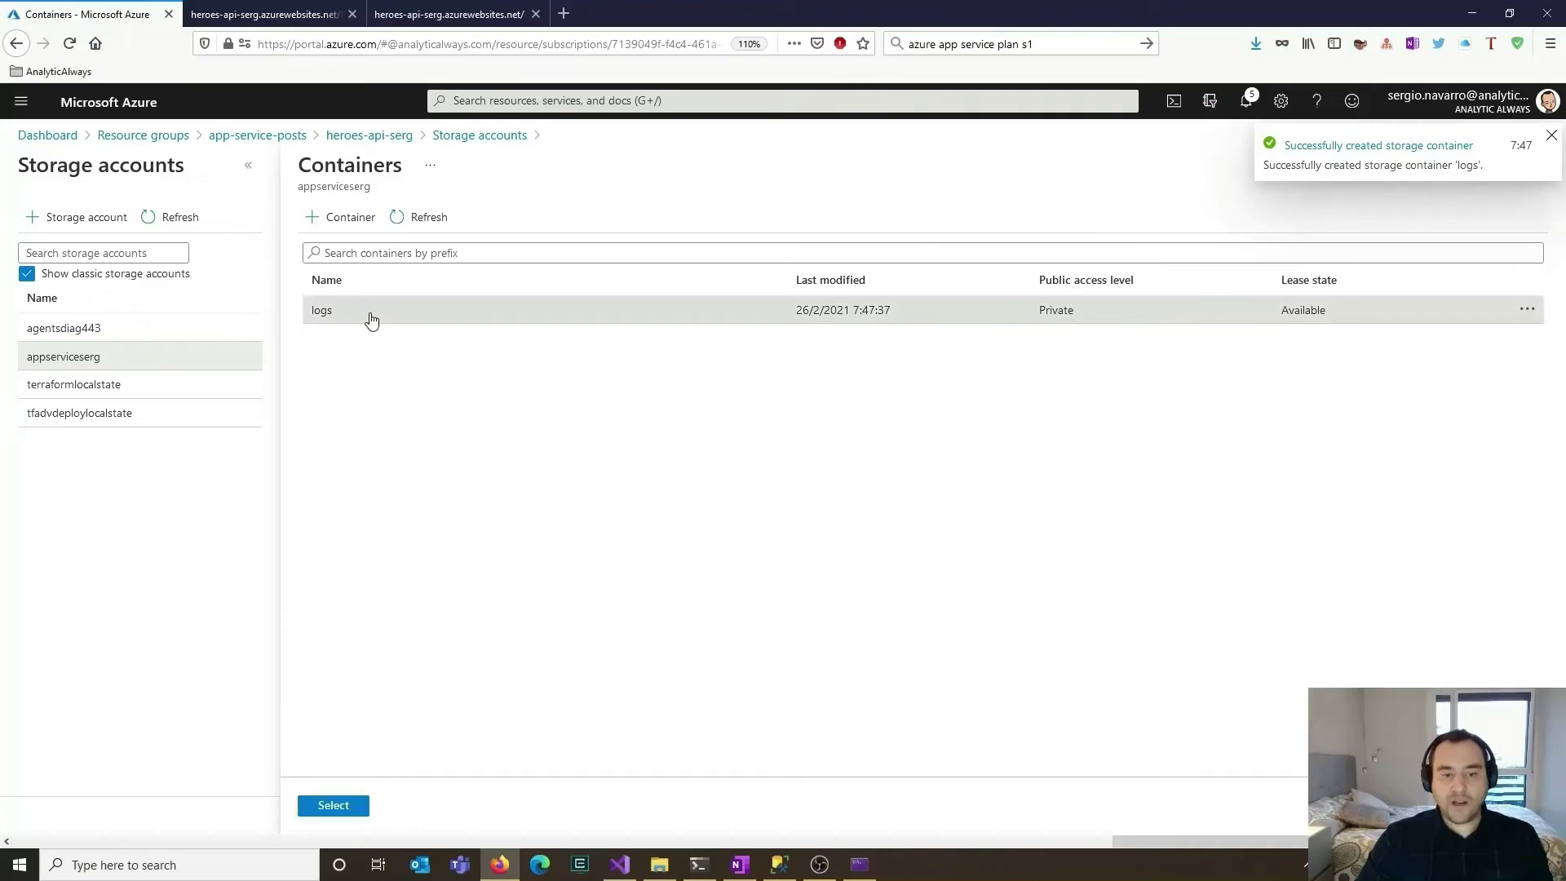
pyautogui.click(315, 806)
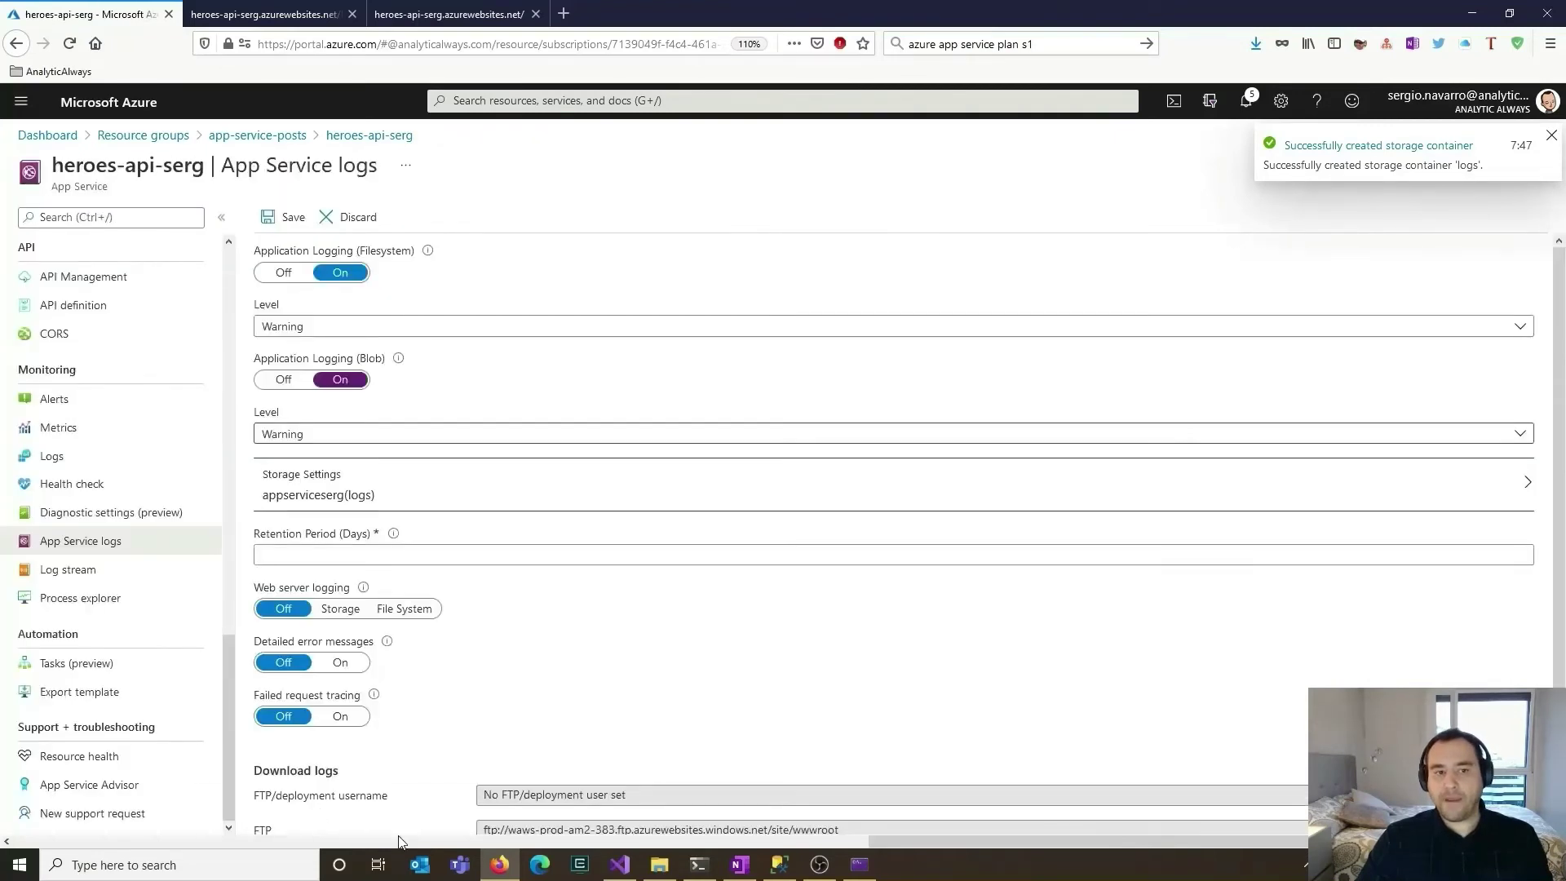
pyautogui.click(270, 219)
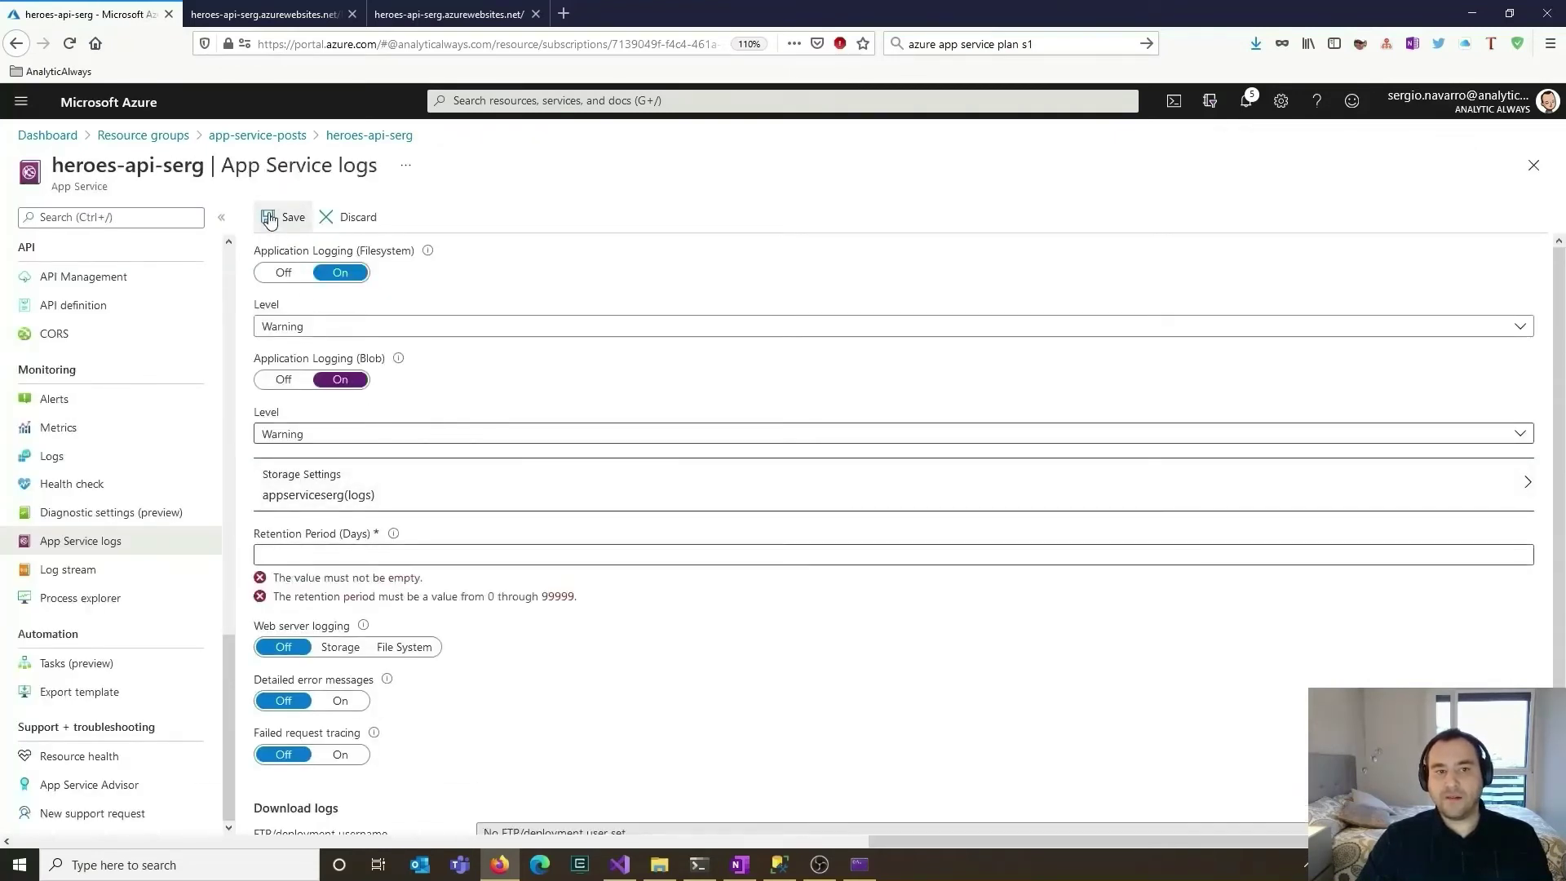
pyautogui.click(335, 553)
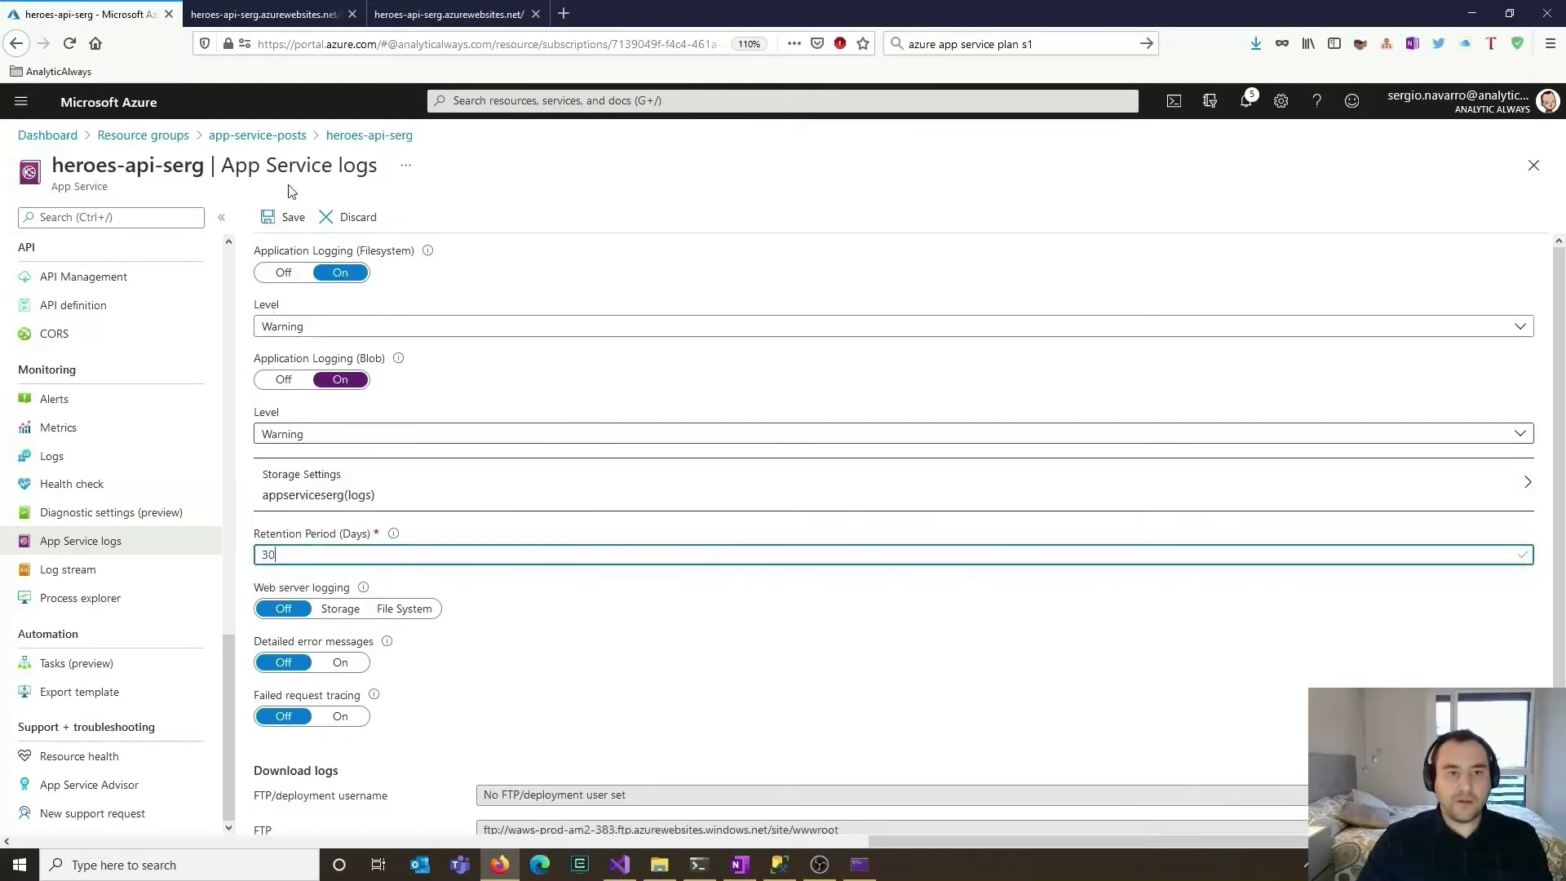
pyautogui.click(281, 216)
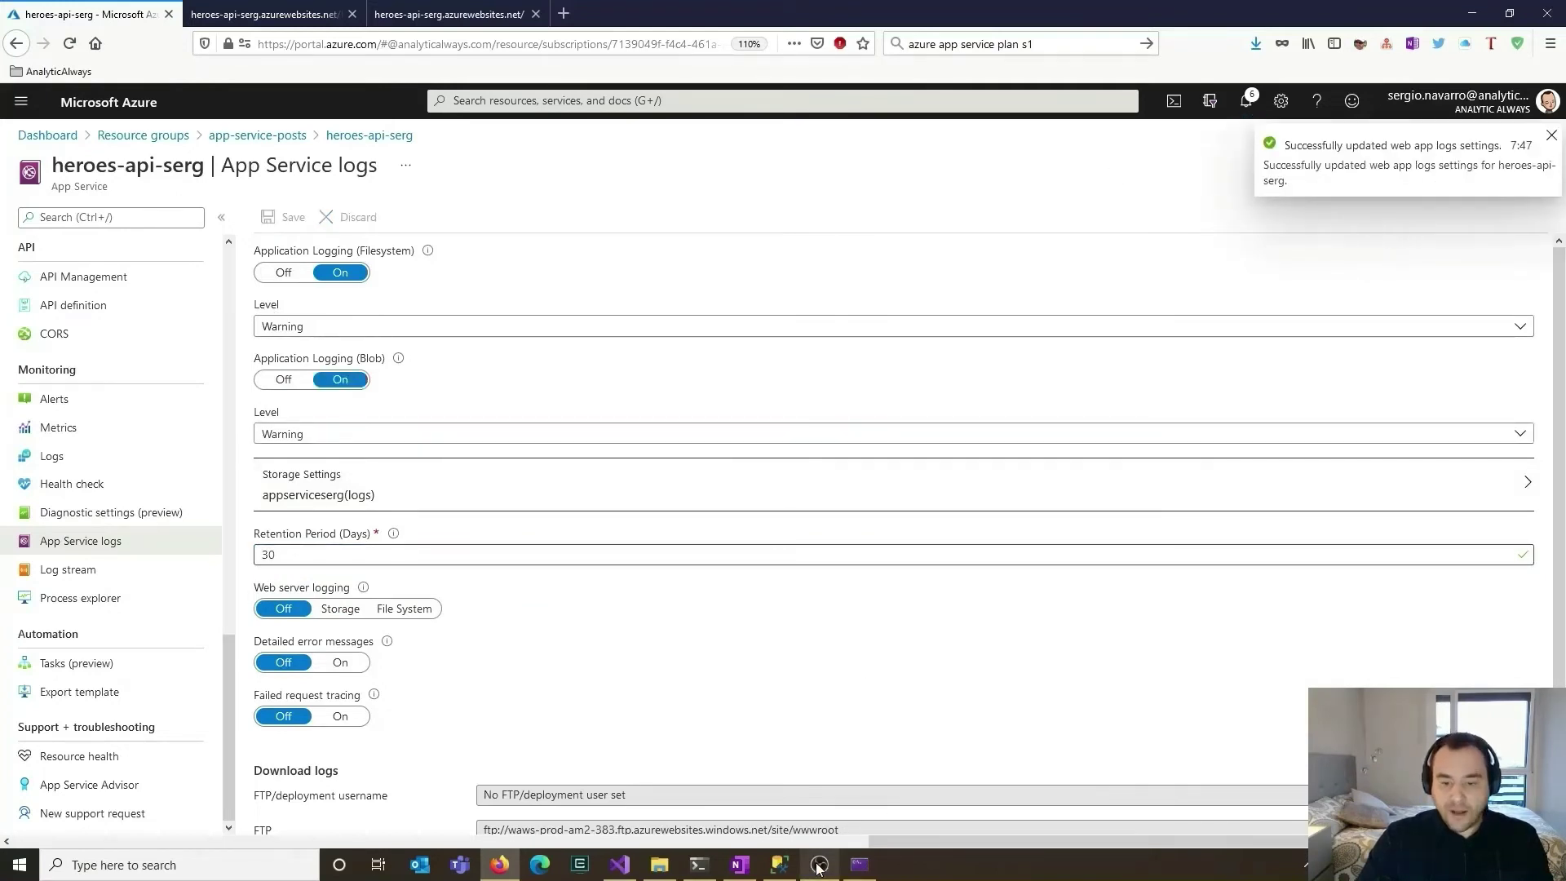
pyautogui.click(699, 864)
pyautogui.press('Up')
pyautogui.press('Return')
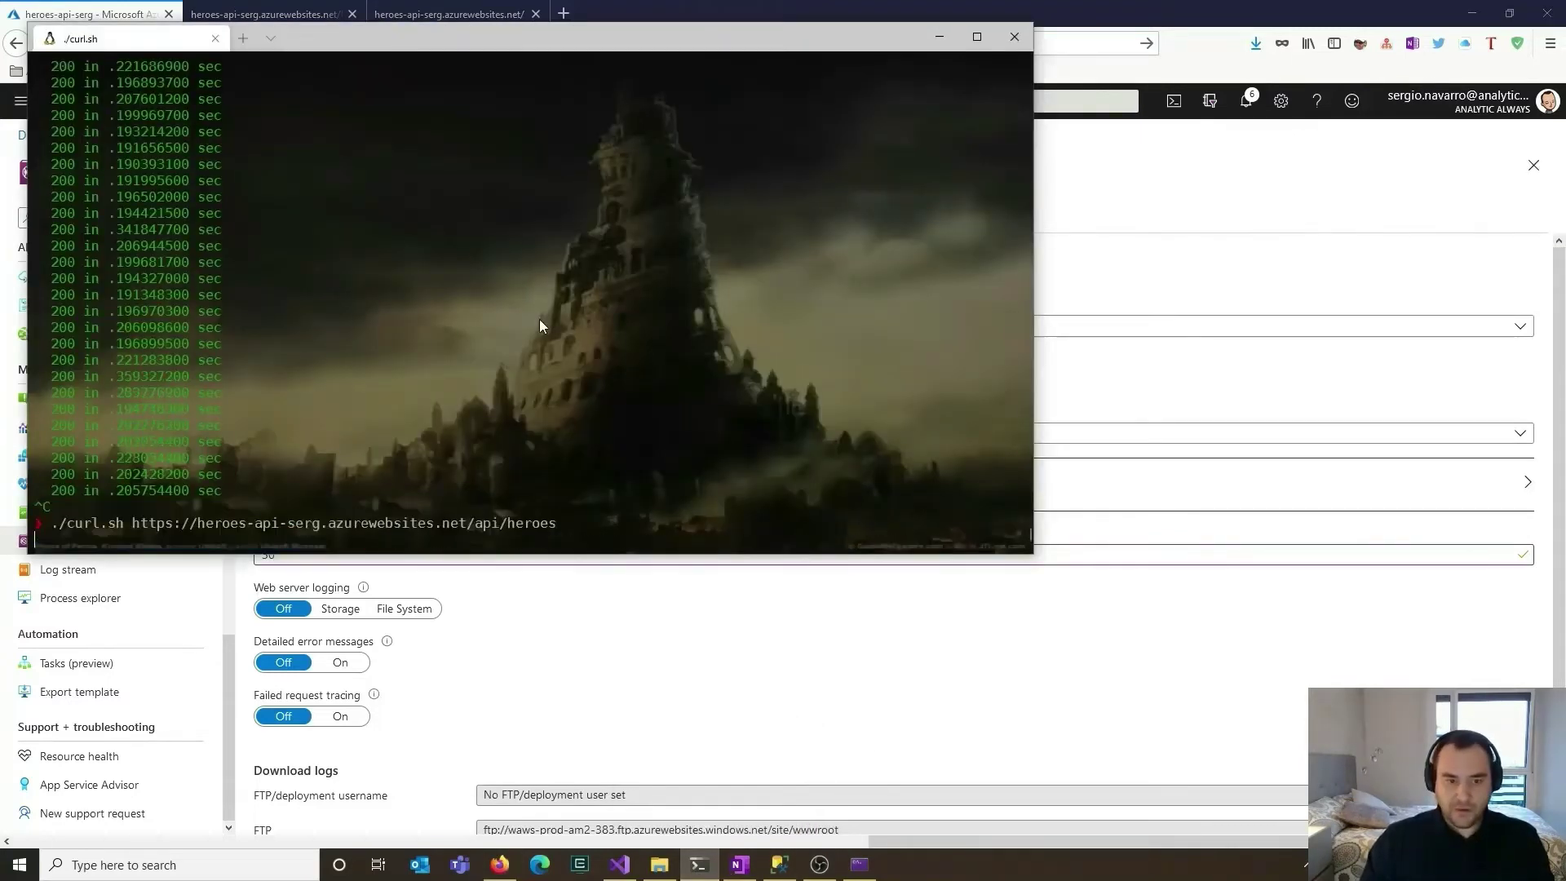
pyautogui.hotkey('alt', 'Tab')
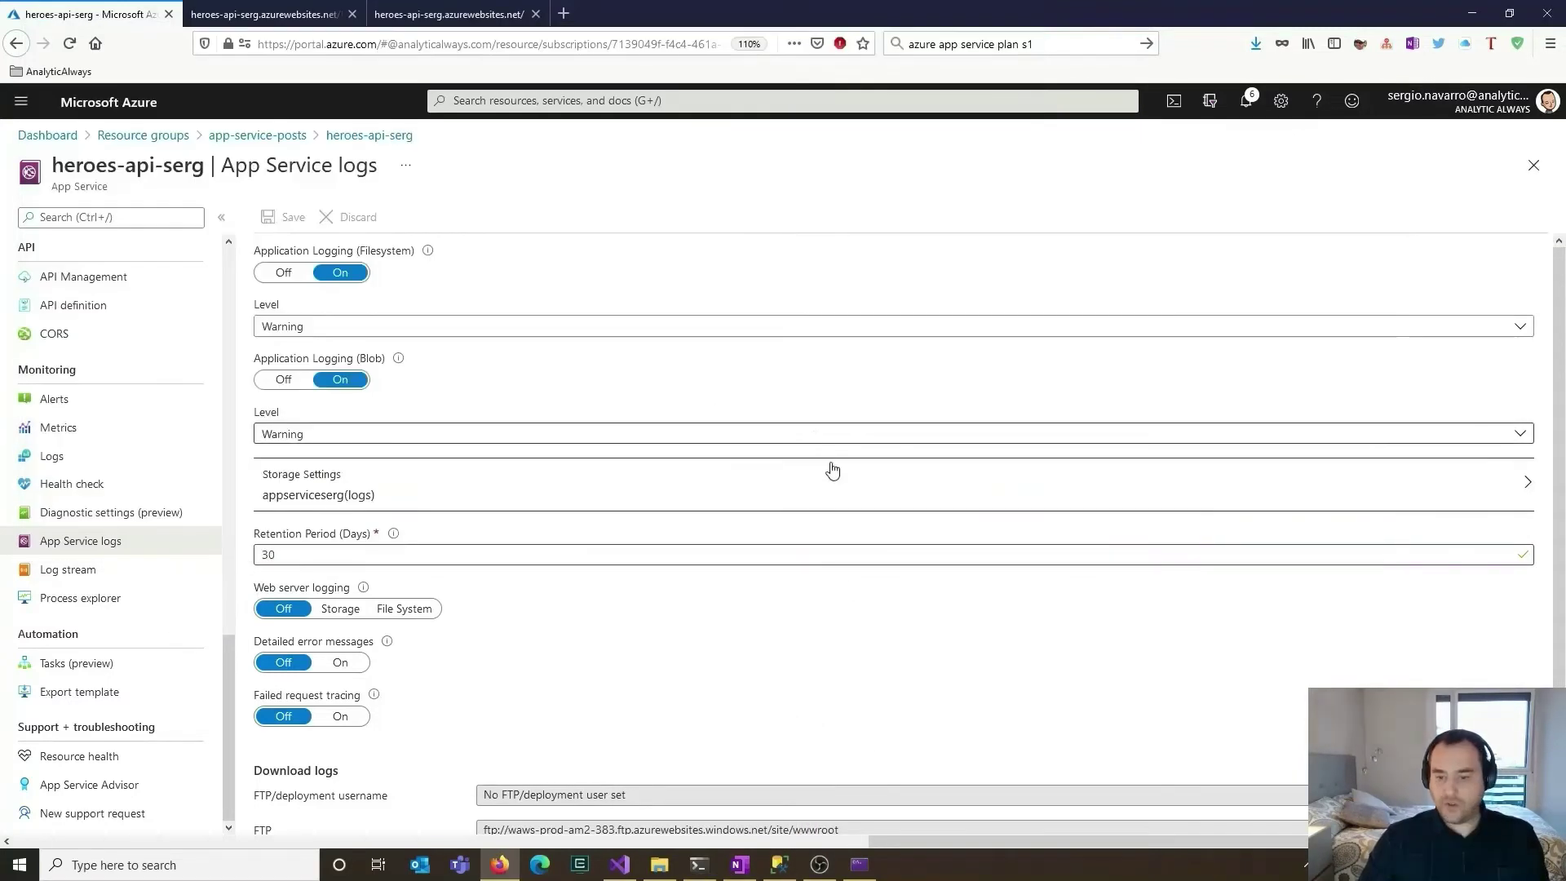
# Switch to SQL Server Management Studio, refresh the dbo.FaultyApiConfigurations rows, and set Faulty to 1 for the row with Id 18
pyautogui.click(779, 865)
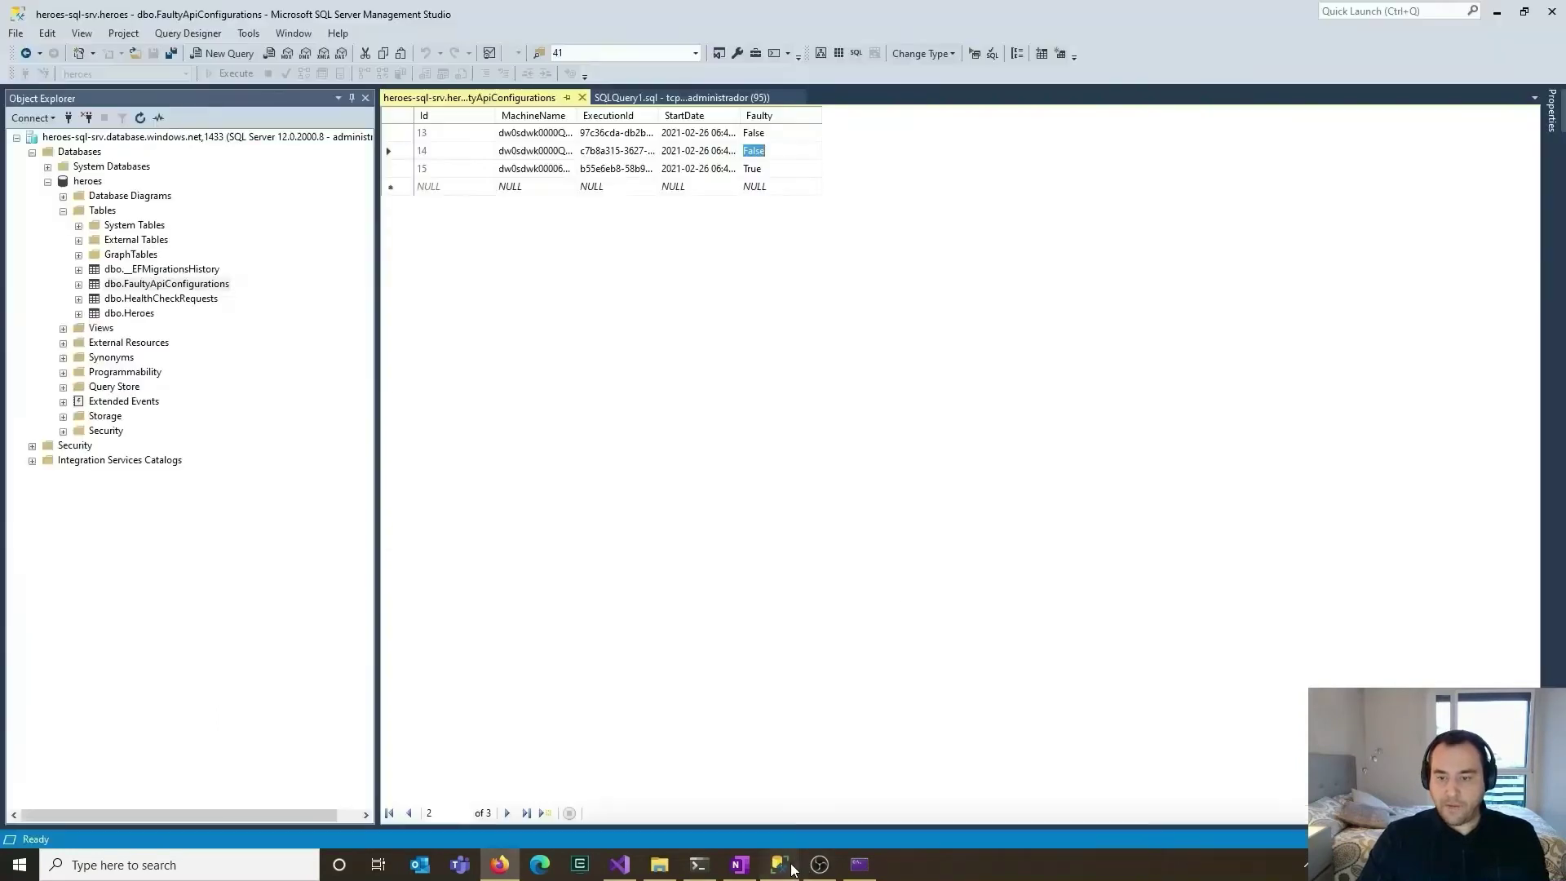
pyautogui.click(974, 53)
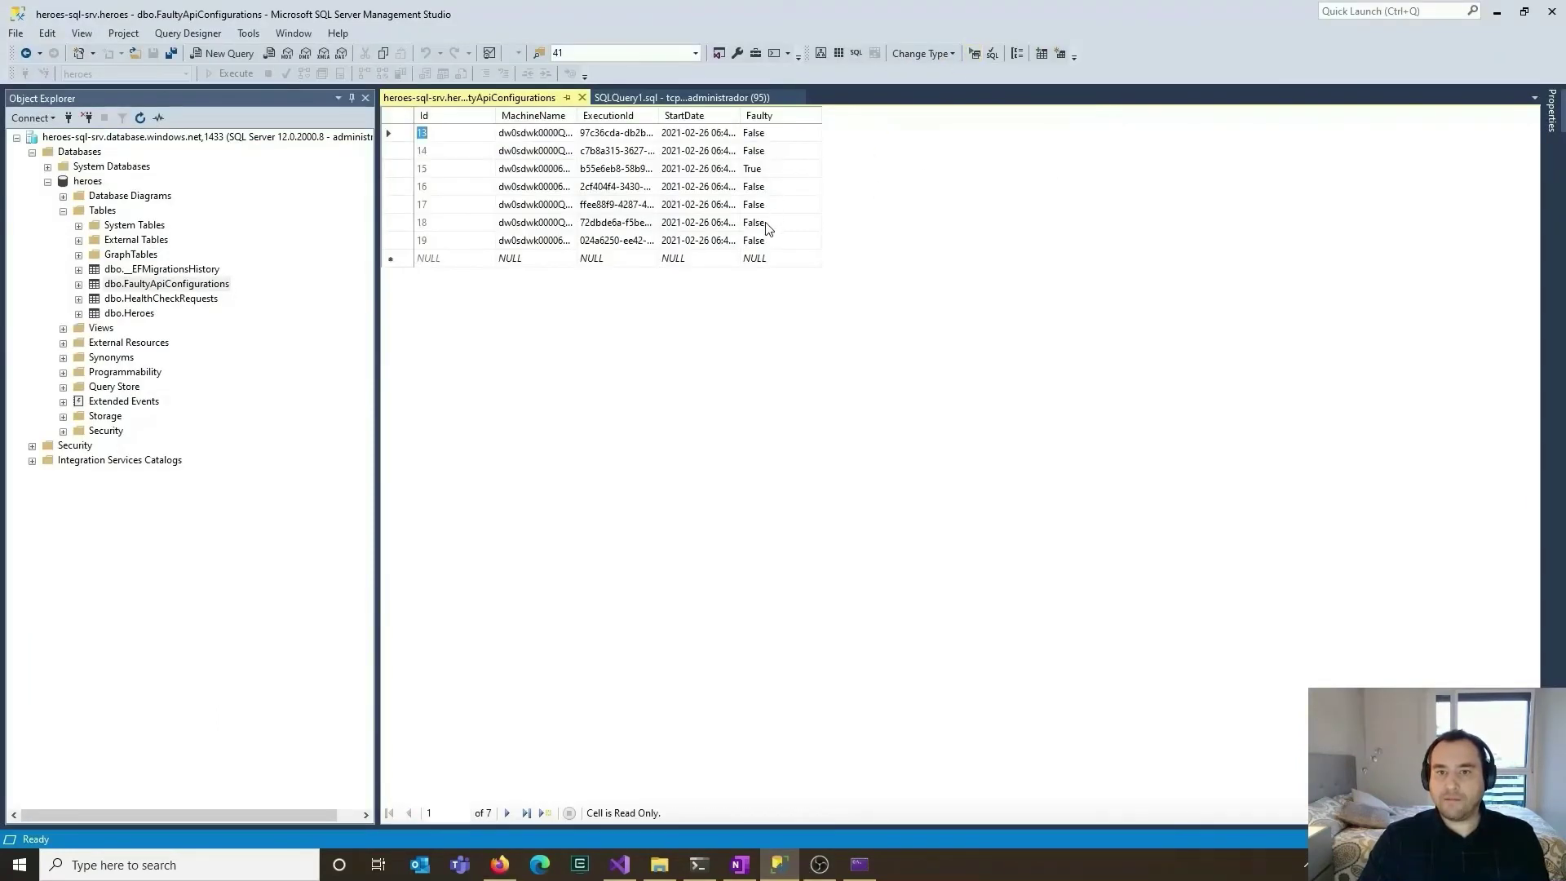
pyautogui.click(767, 223)
pyautogui.write('1')
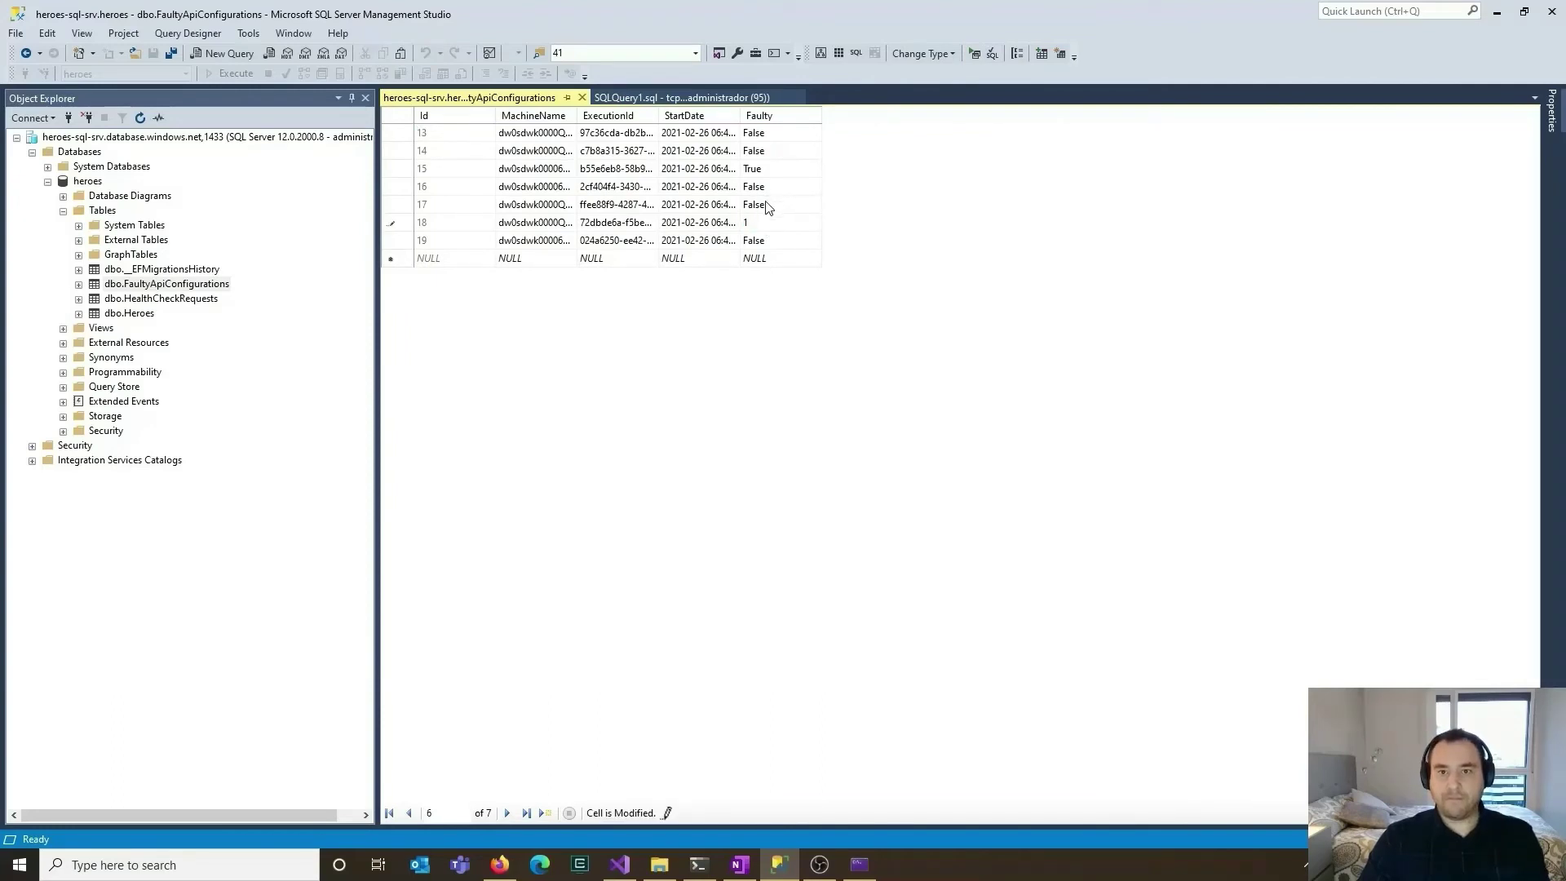
pyautogui.click(768, 204)
# Check the curl.sh responses in the terminal, then switch to the Azure portal and open the logs container of the appserviceserg storage account
pyautogui.click(699, 864)
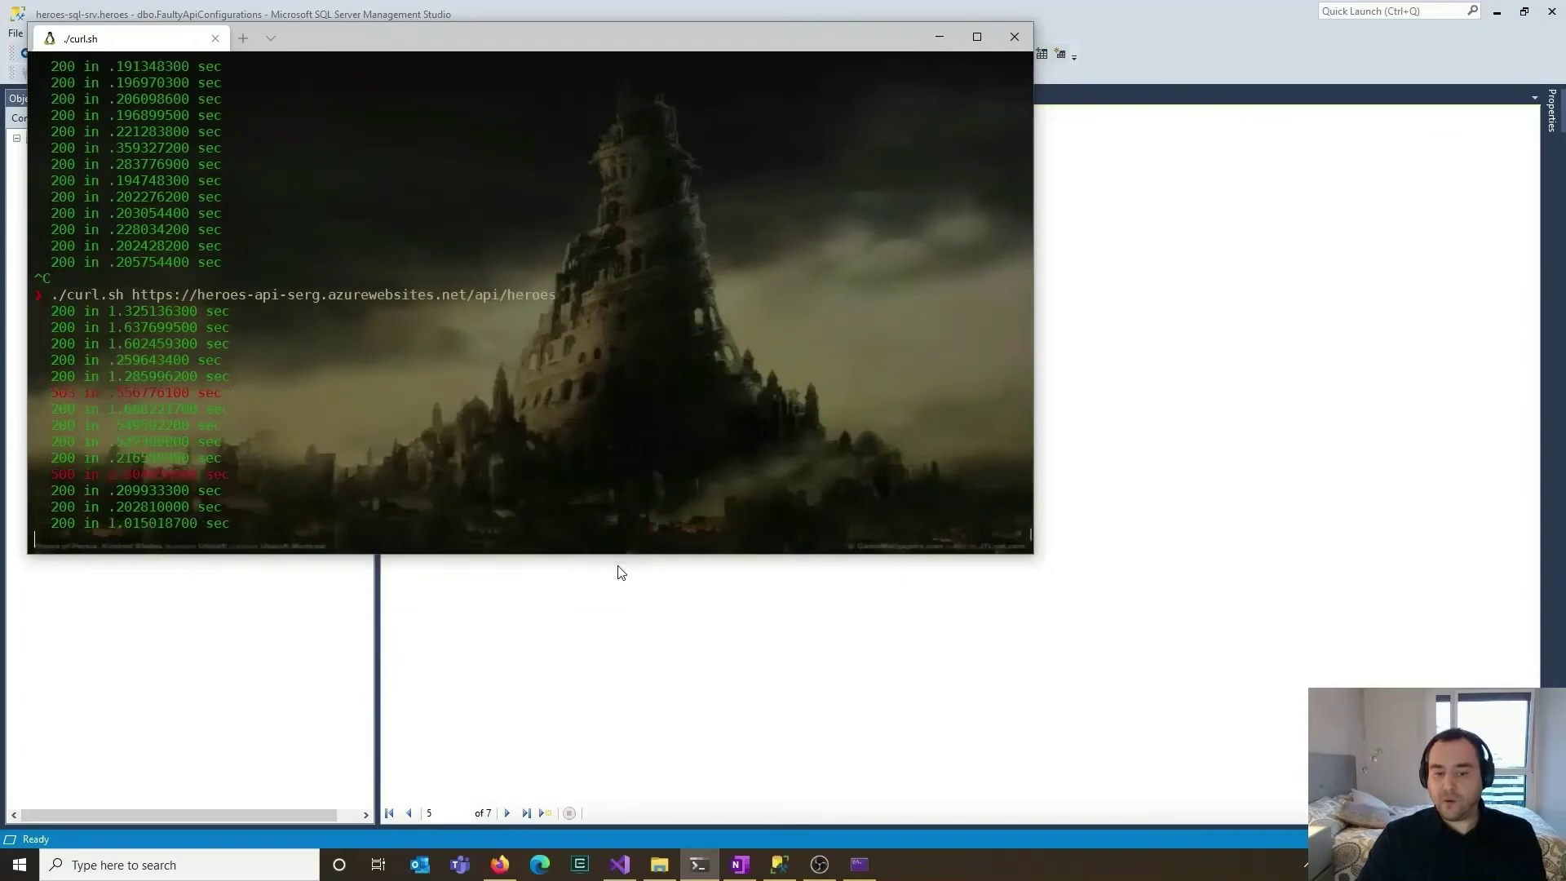
pyautogui.click(500, 864)
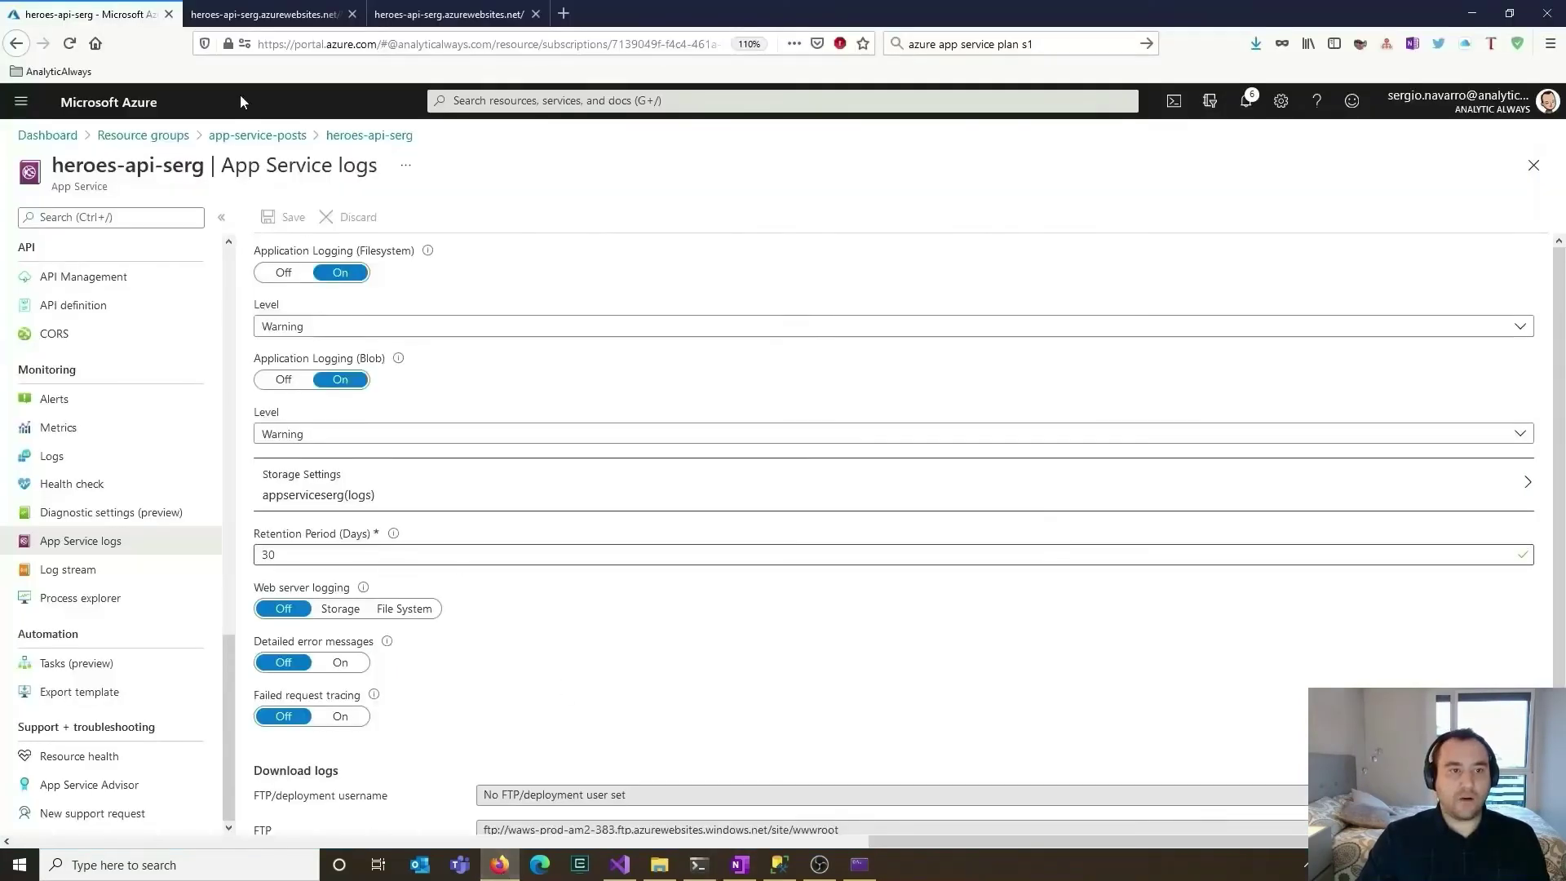
pyautogui.click(499, 100)
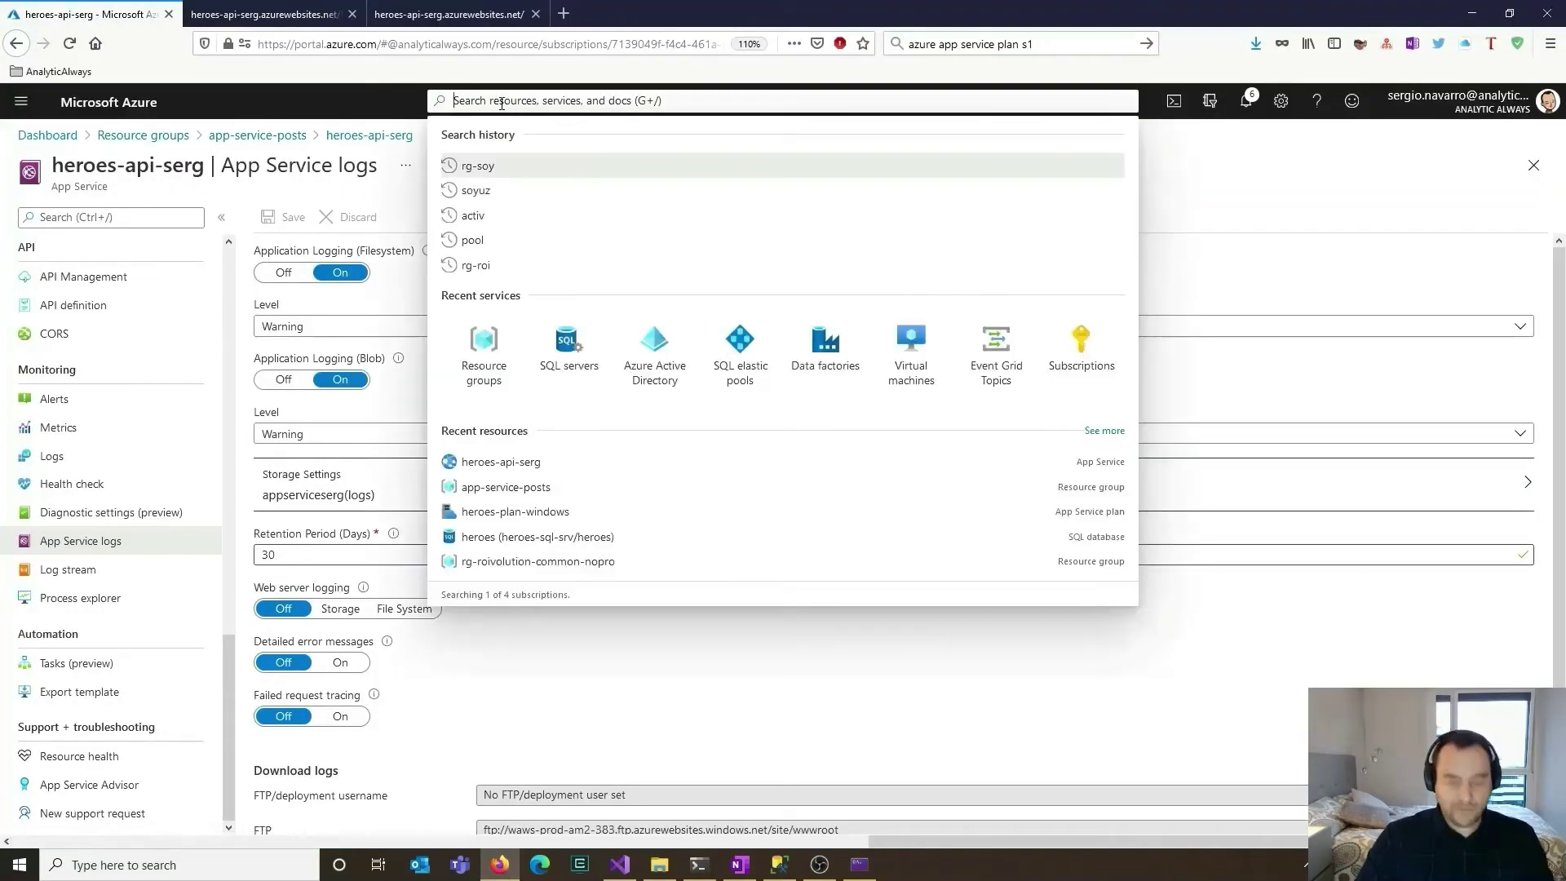
pyautogui.write('storage')
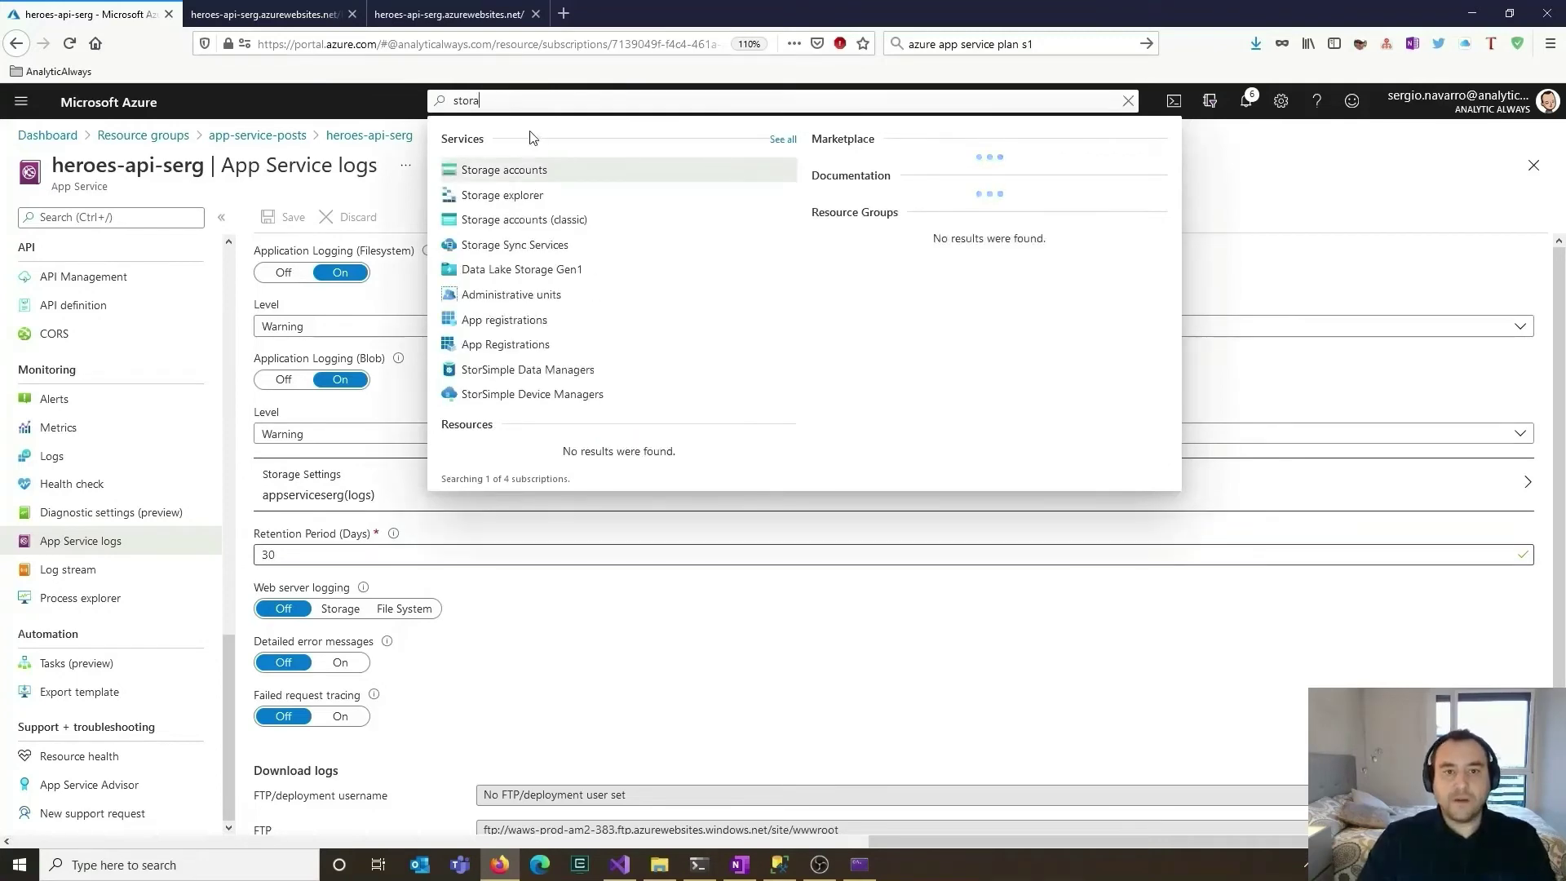
pyautogui.click(567, 166)
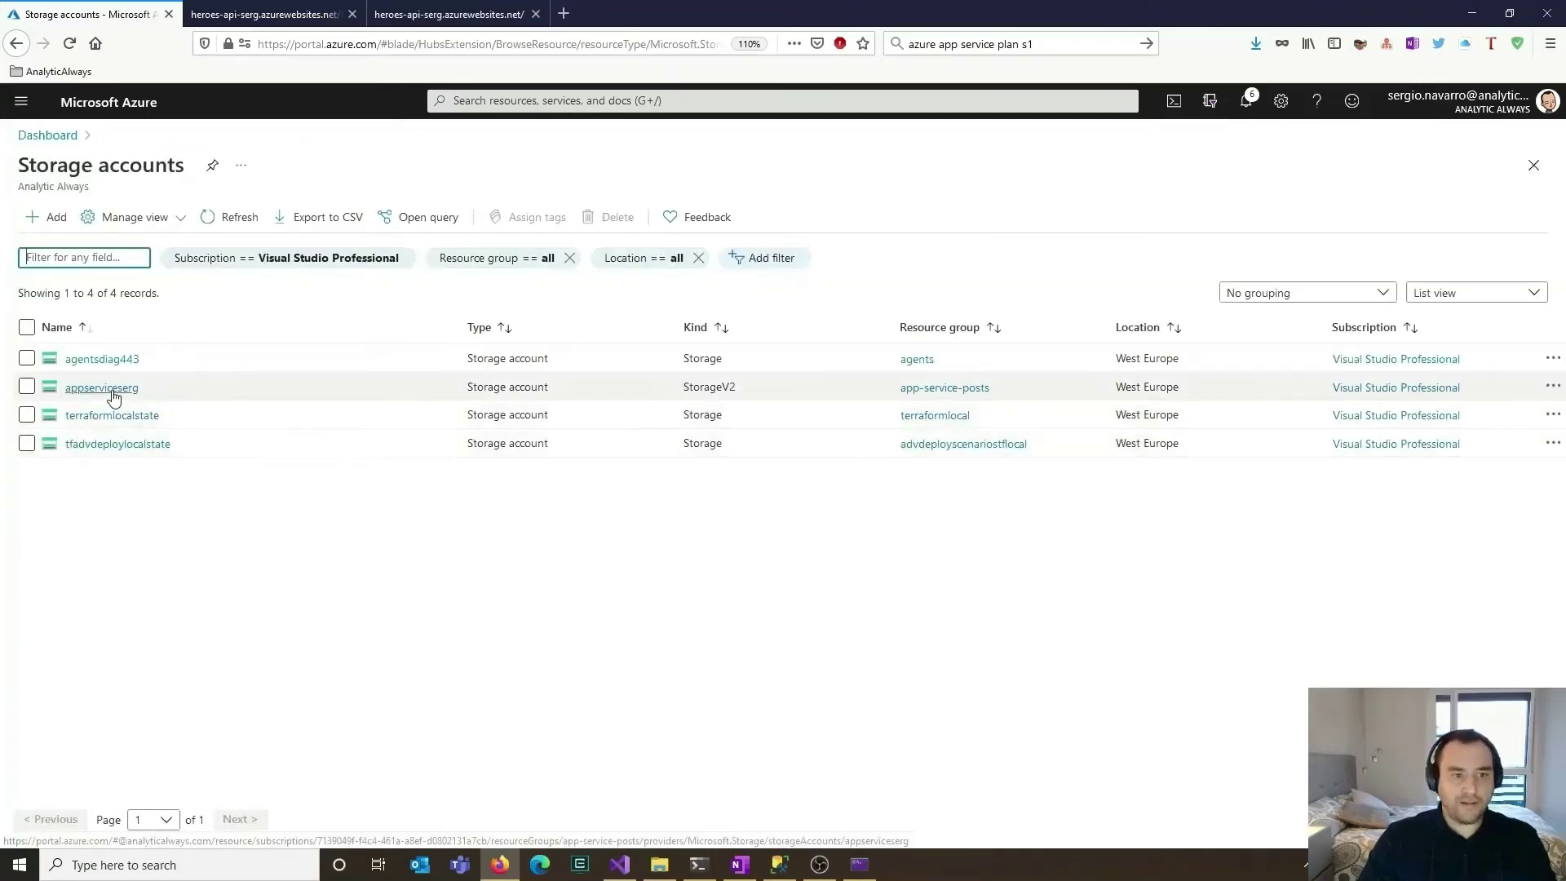
pyautogui.click(114, 386)
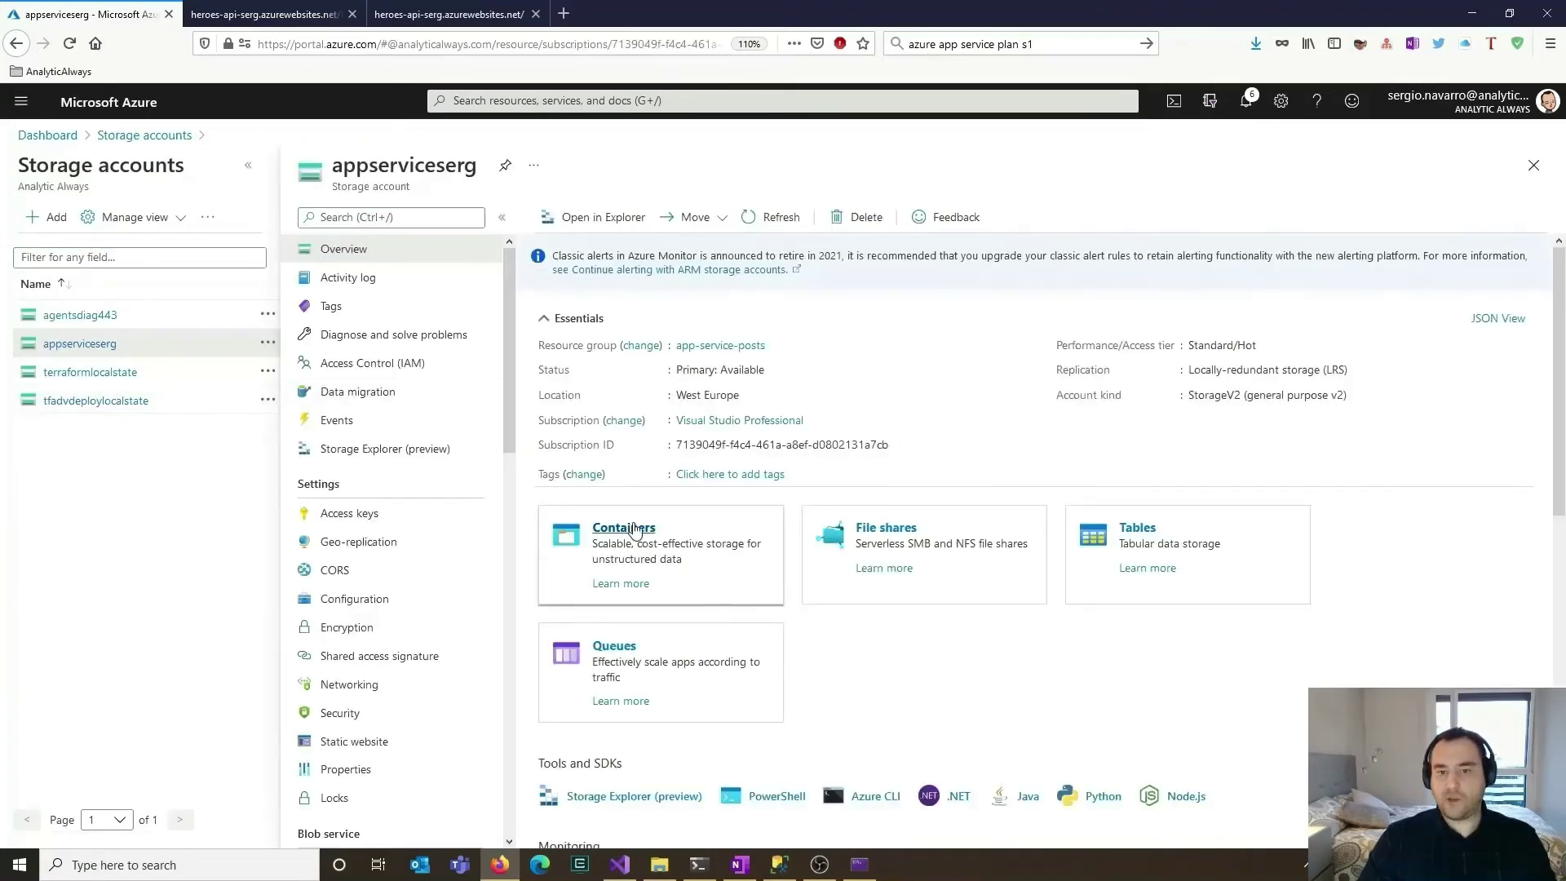
pyautogui.click(637, 530)
pyautogui.click(576, 323)
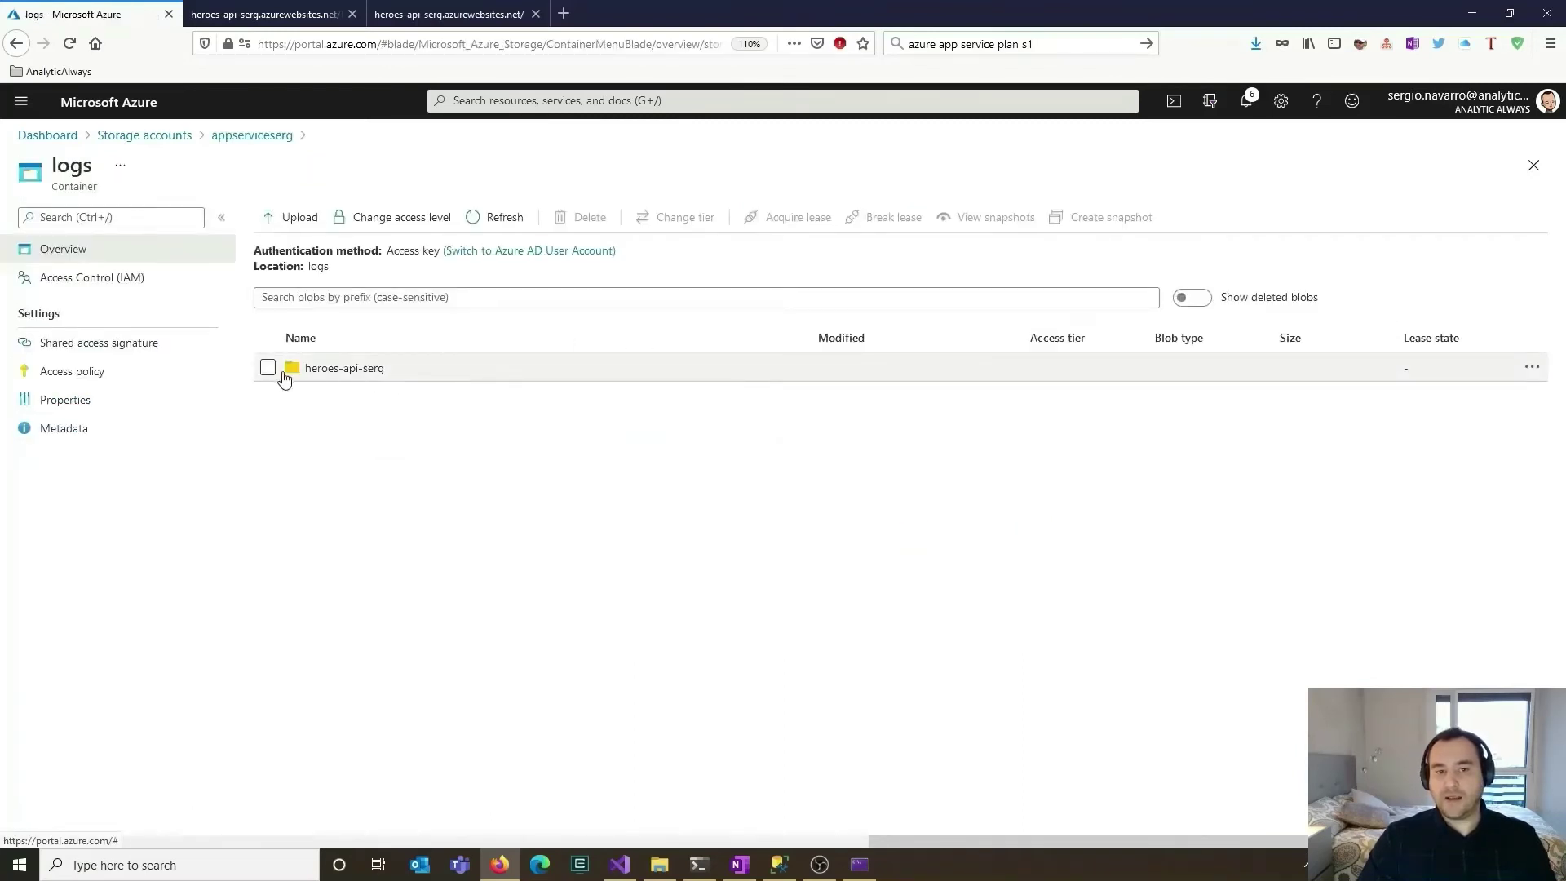
# Browse the logs container down to the folder heroes-api-serg/2021/02/26/06
pyautogui.click(358, 377)
pyautogui.click(316, 400)
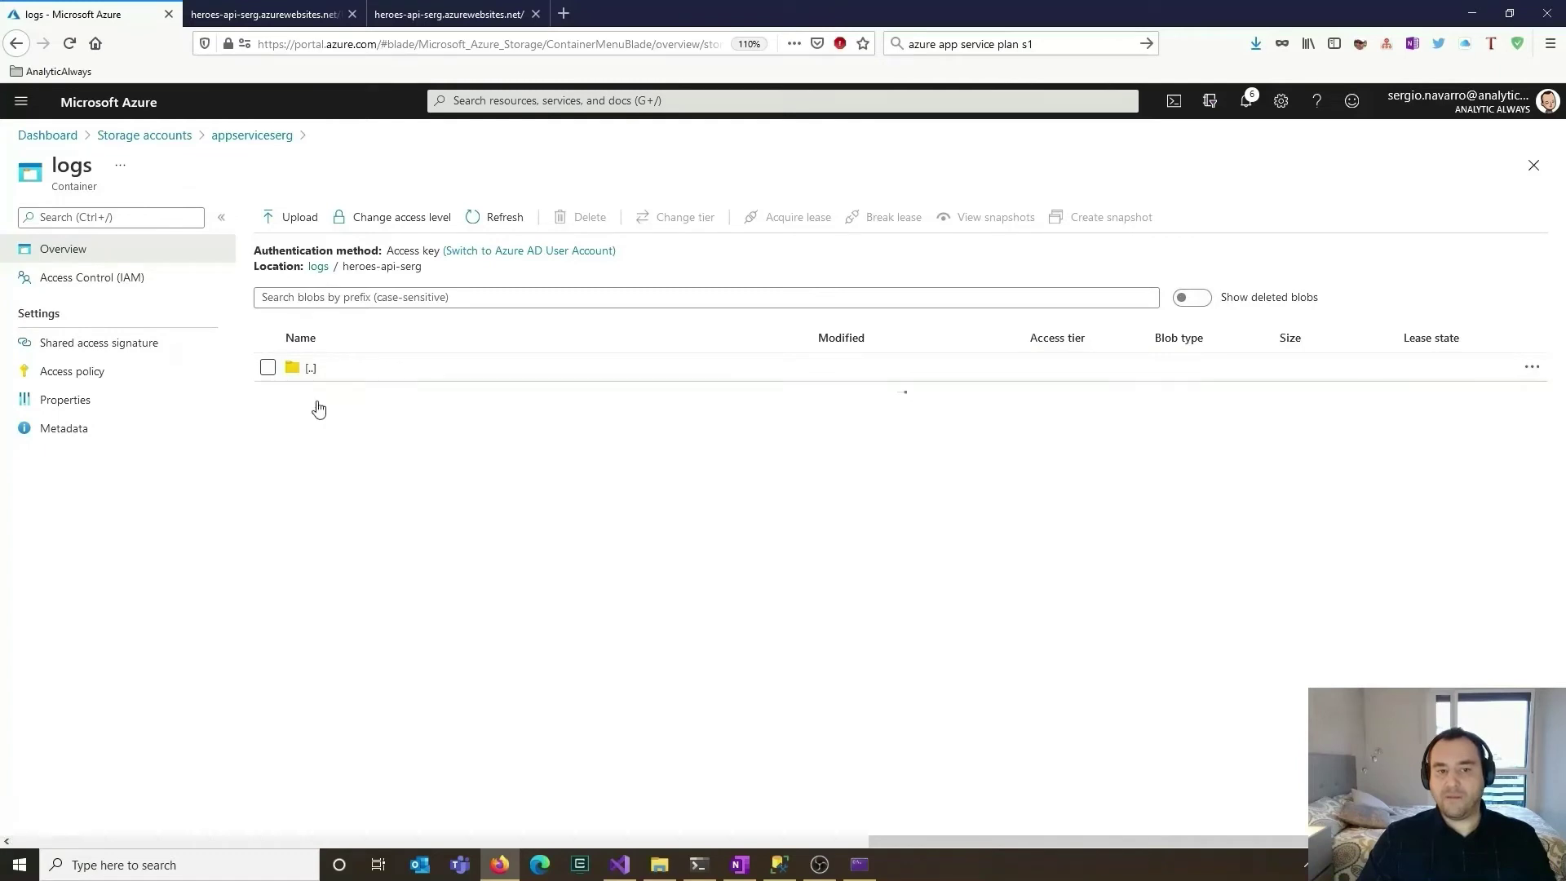
pyautogui.click(314, 398)
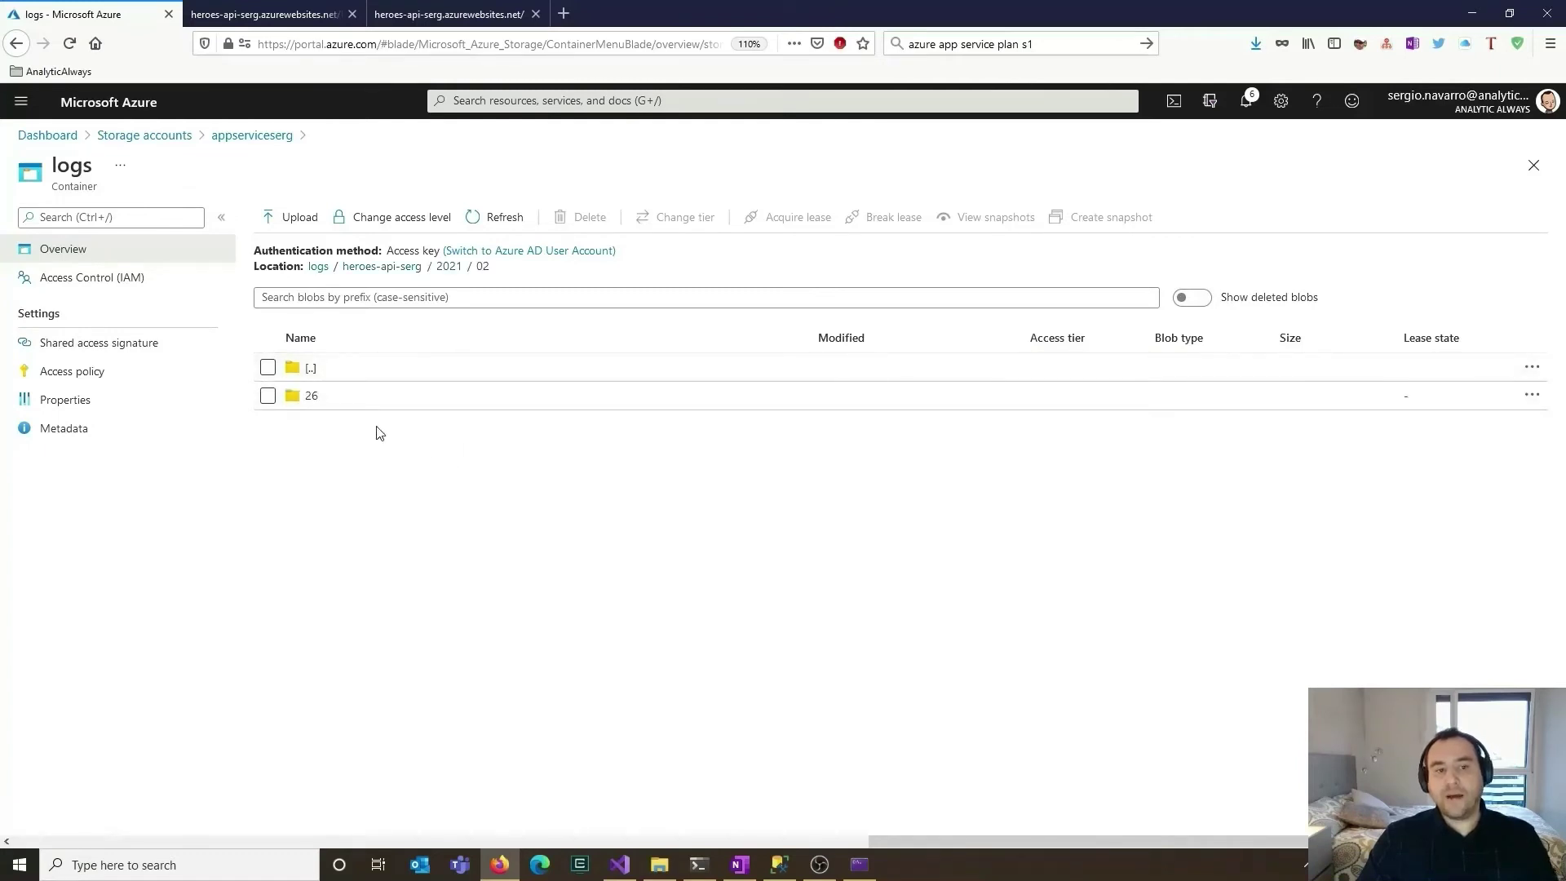
pyautogui.click(298, 398)
pyautogui.click(309, 397)
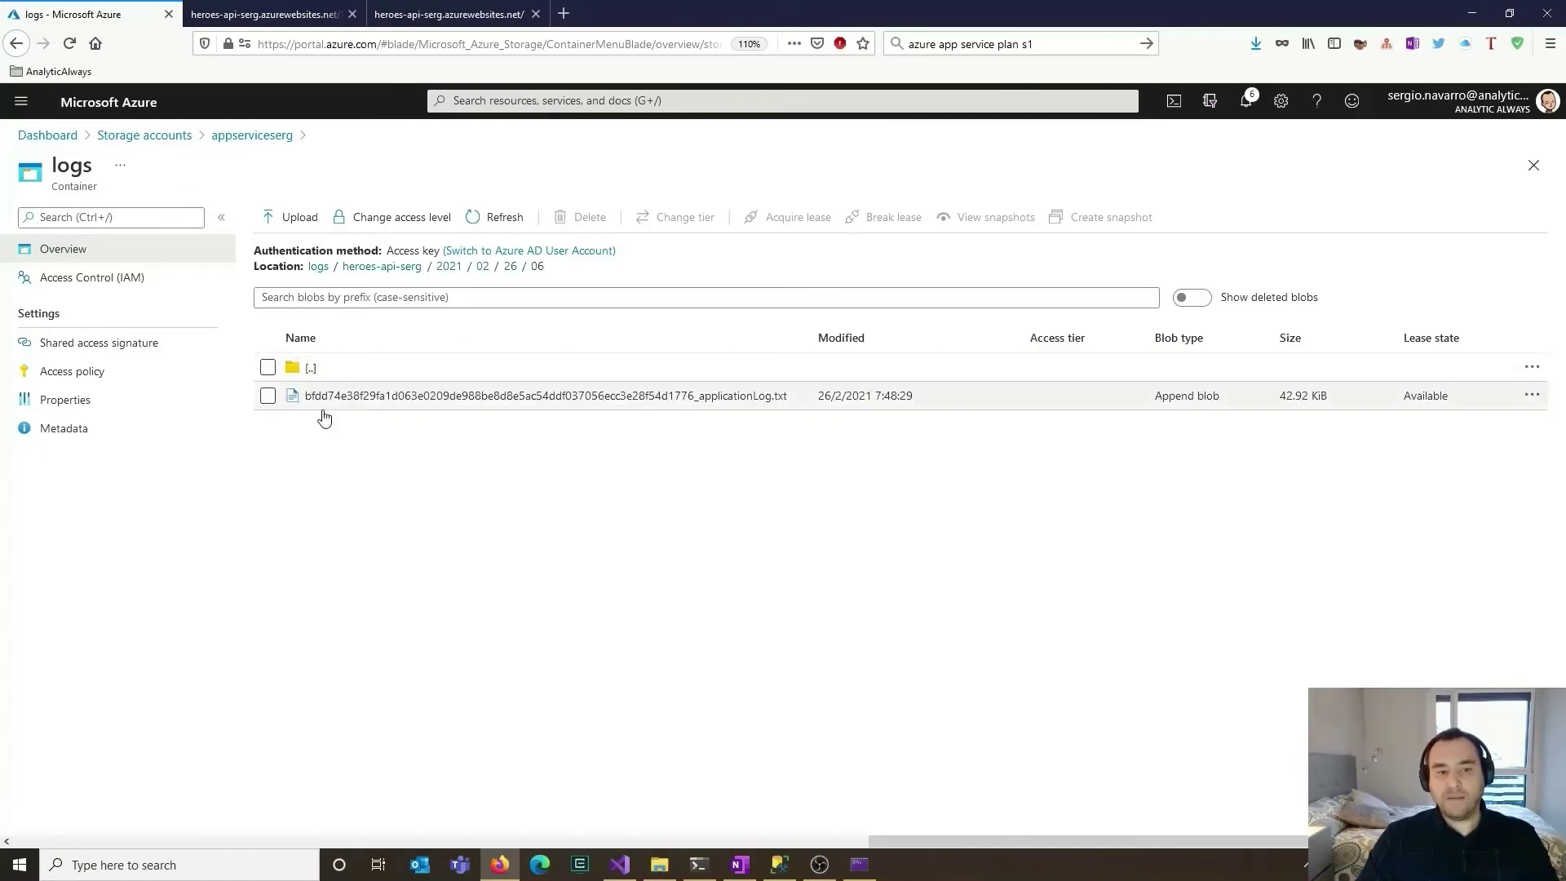
# Download the applicationLog.txt blob, open it with Notepad, and examine the logged API errors
pyautogui.click(737, 400)
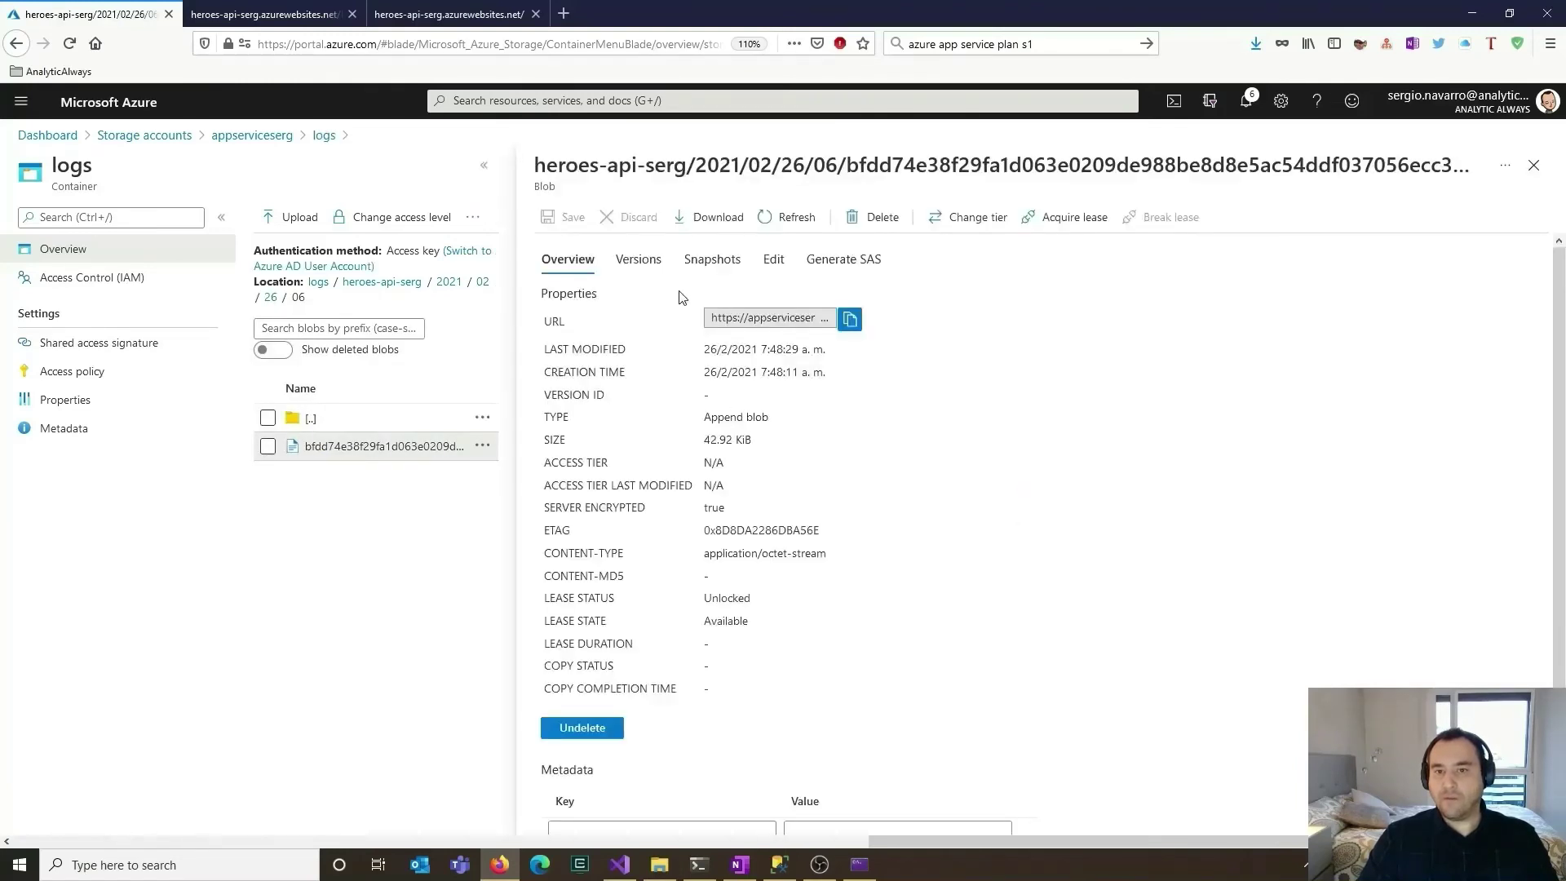
pyautogui.click(711, 217)
pyautogui.click(65, 150)
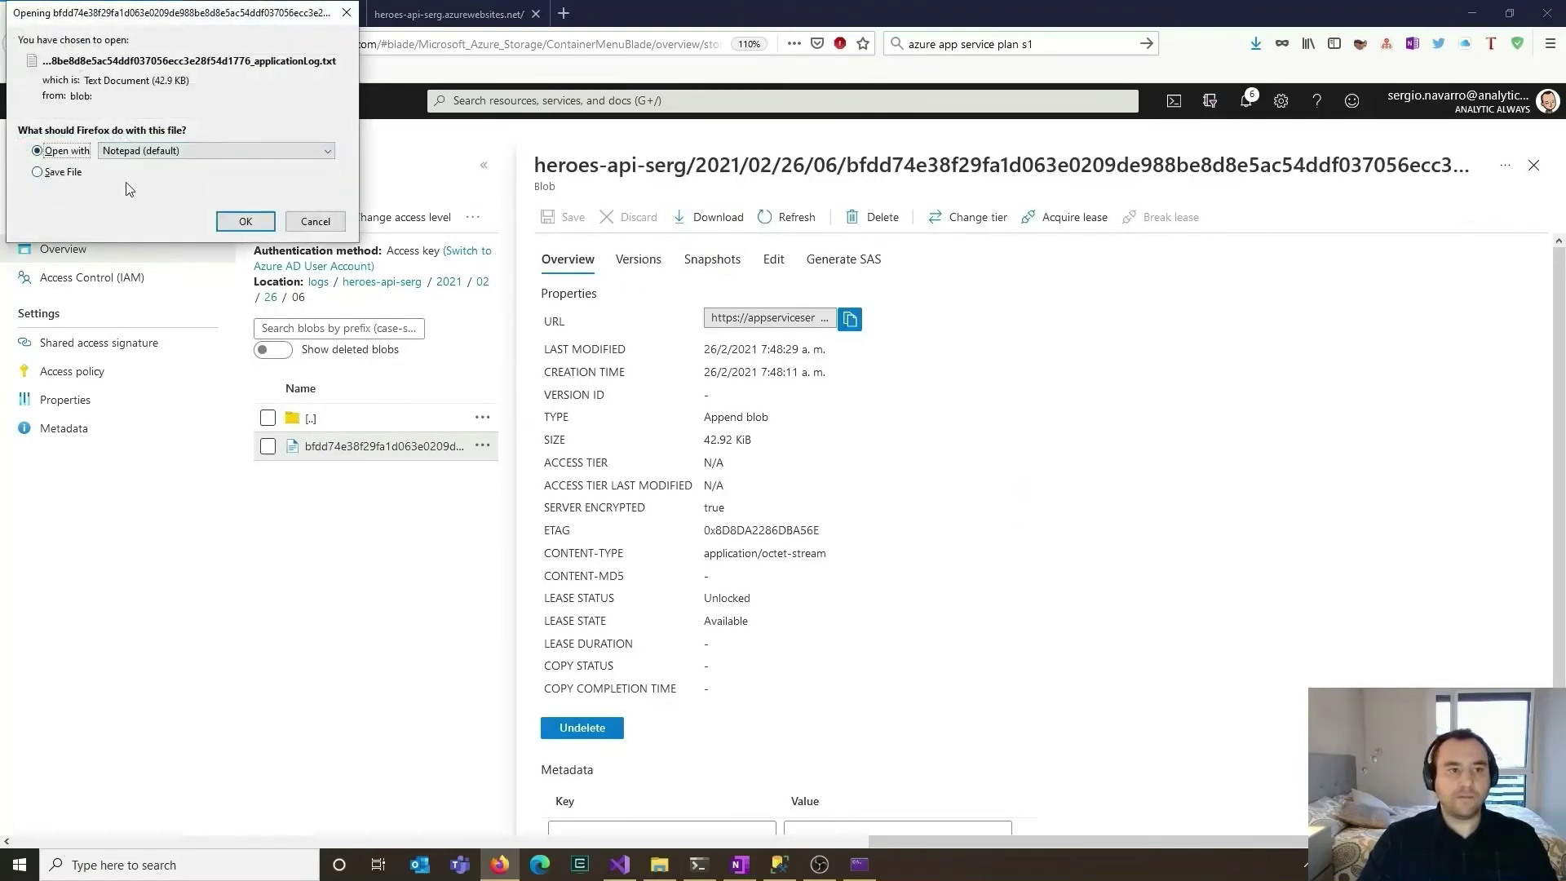
pyautogui.click(245, 221)
pyautogui.click(1182, 349)
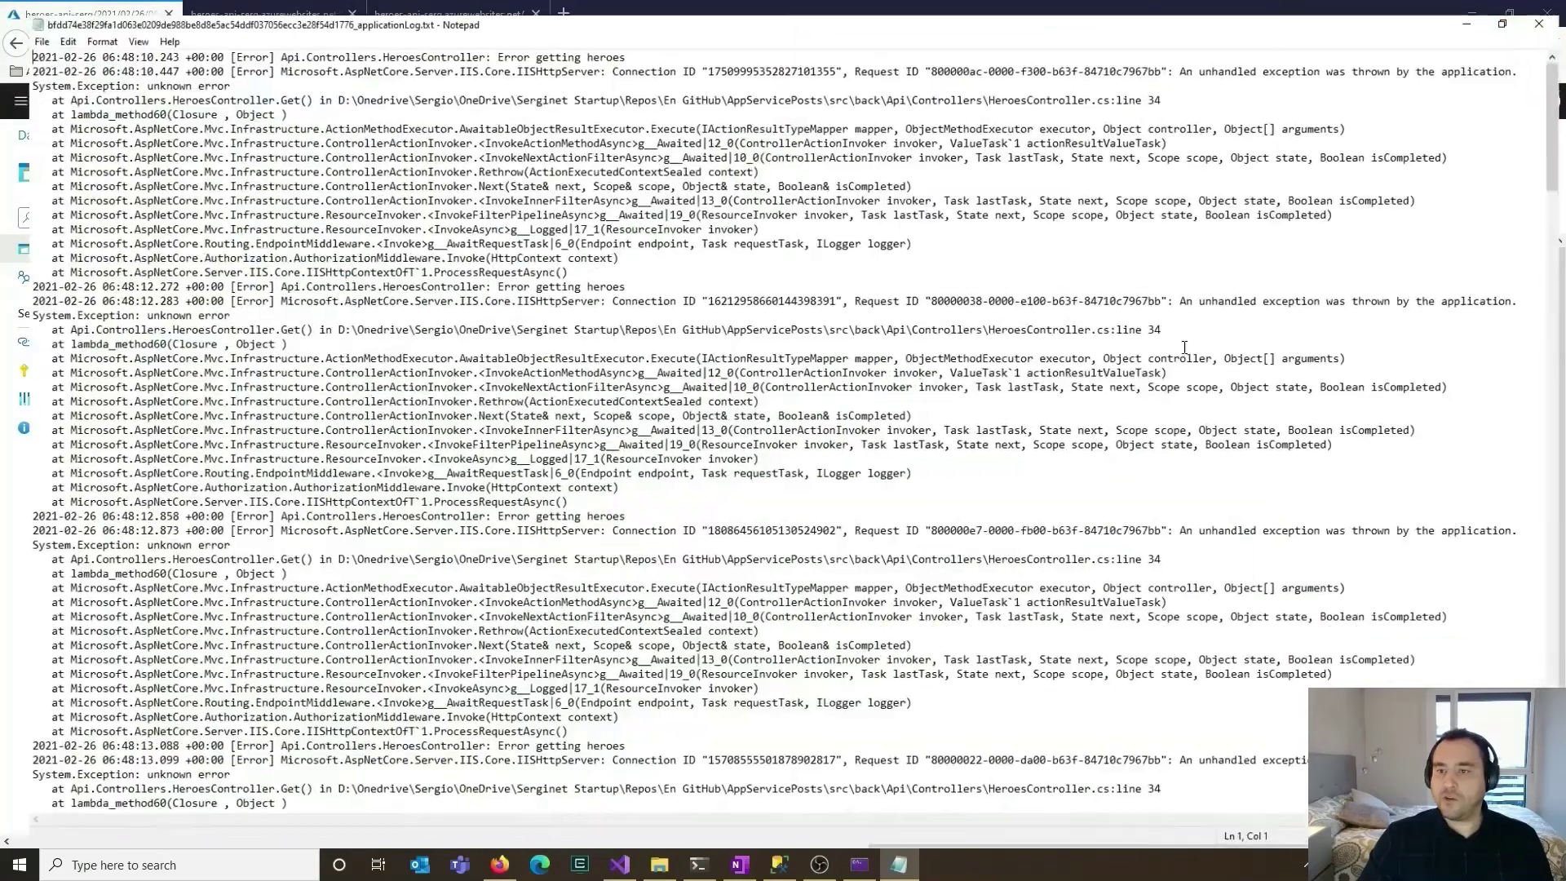
pyautogui.moveTo(170, 64); pyautogui.dragTo(1050, 673)
pyautogui.click(1063, 726)
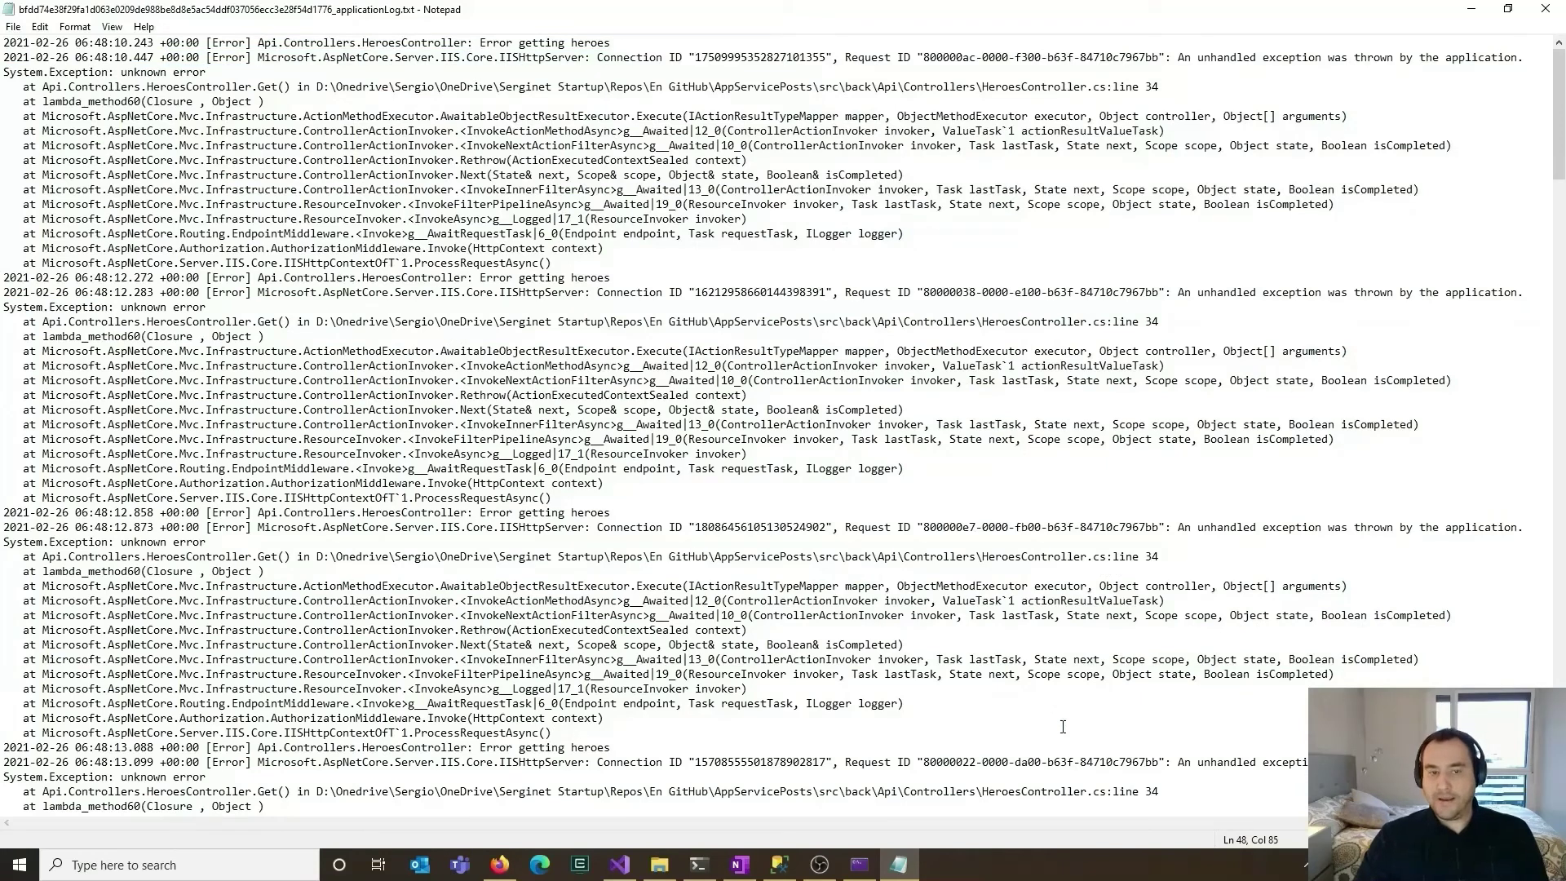
# Switch to Visual Studio and review the CreateHostBuilder method in Program.cs, highlighting the ConfigureWebHostDefaults line
pyautogui.click(620, 864)
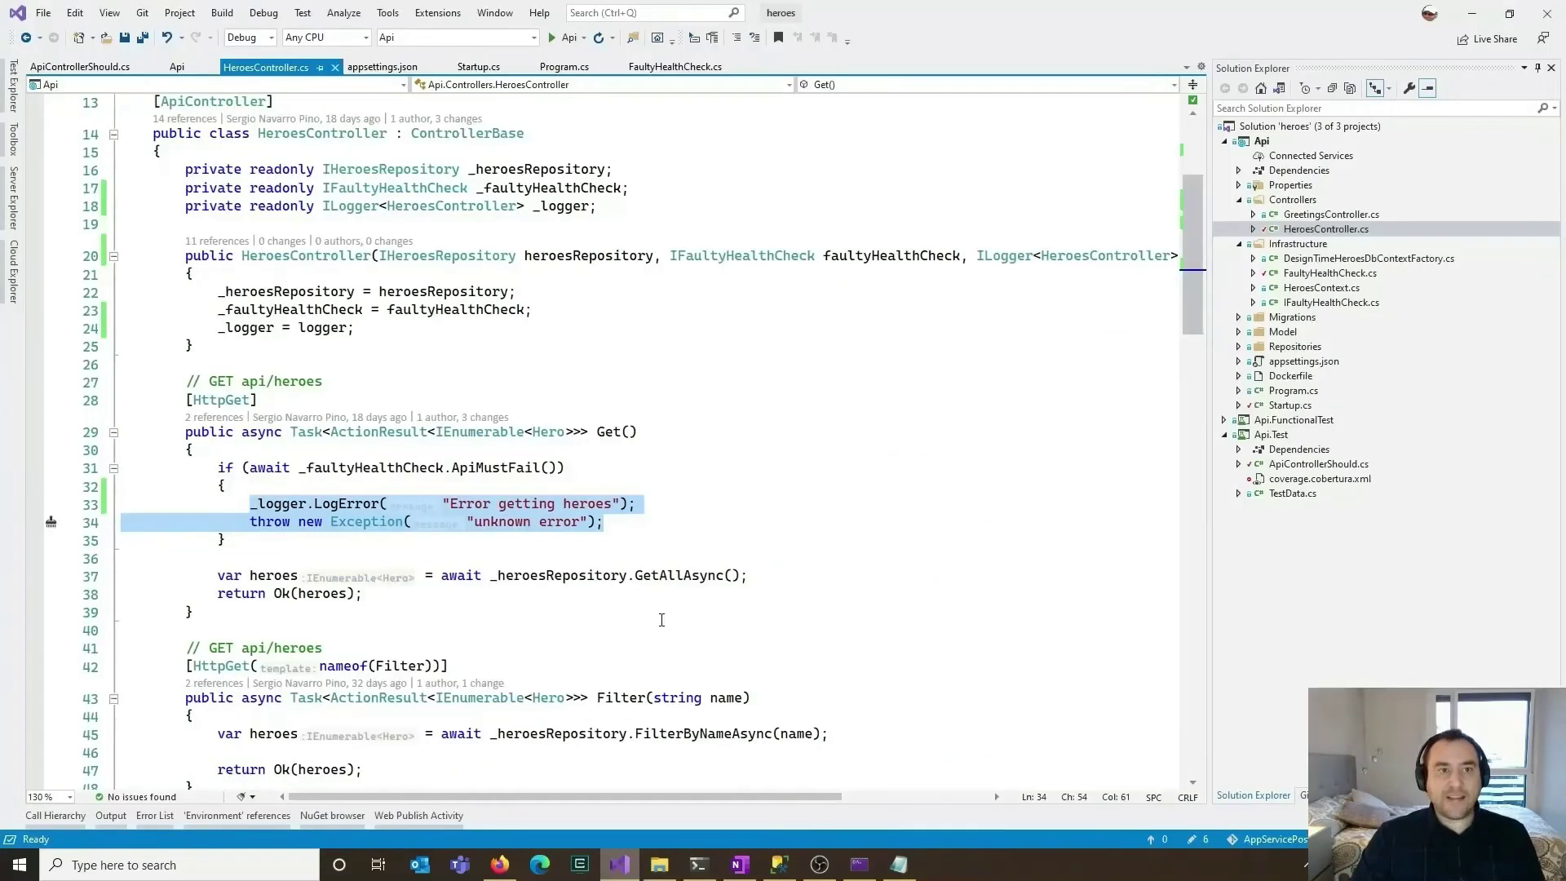
pyautogui.click(566, 67)
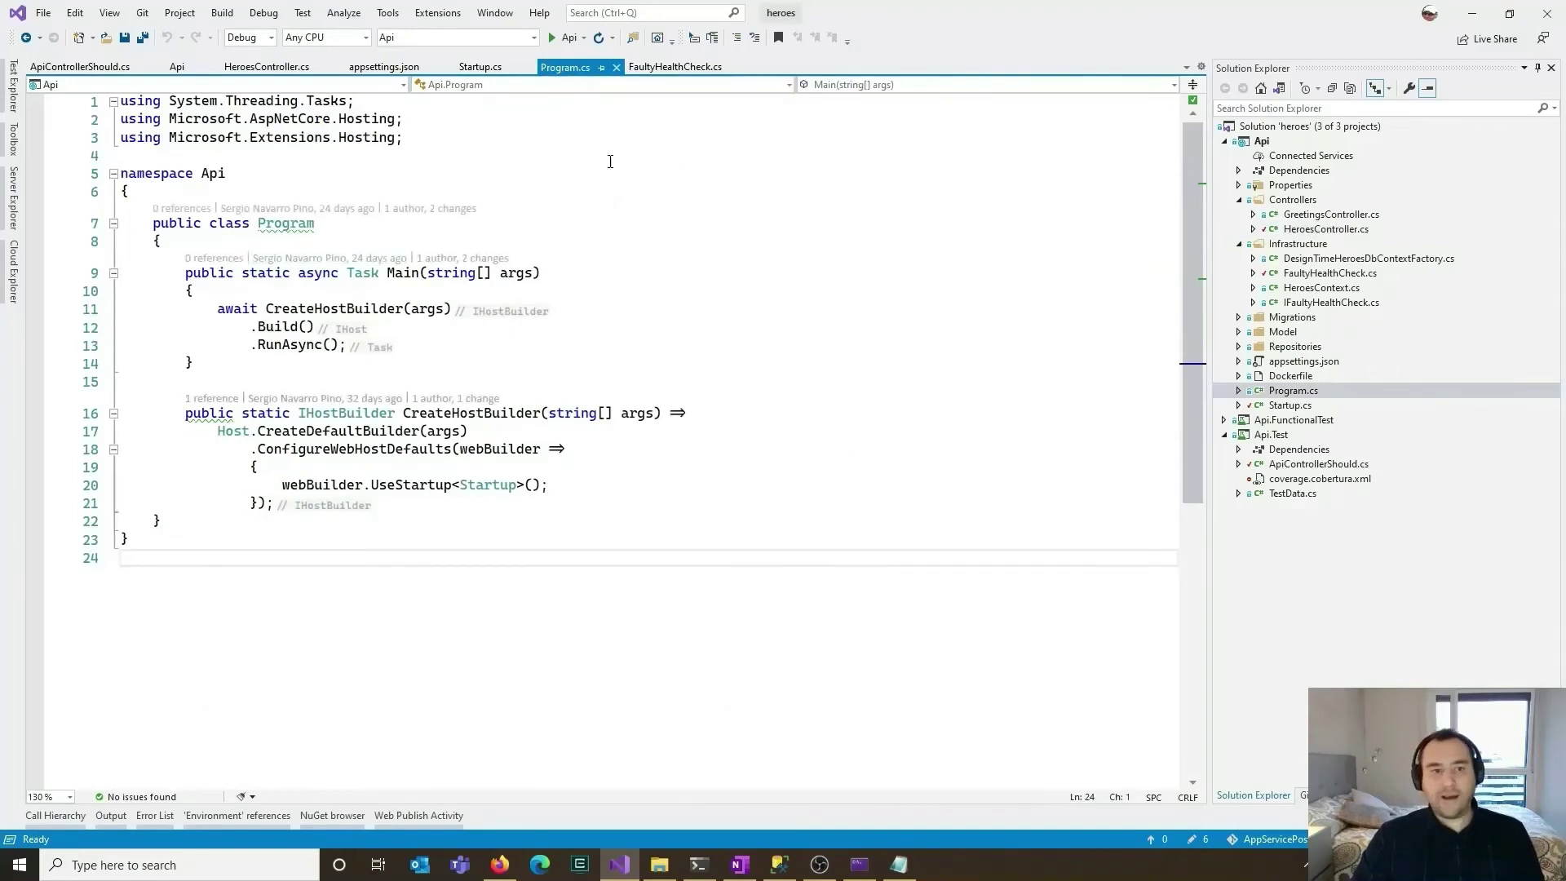
pyautogui.moveTo(251, 449); pyautogui.dragTo(684, 453)
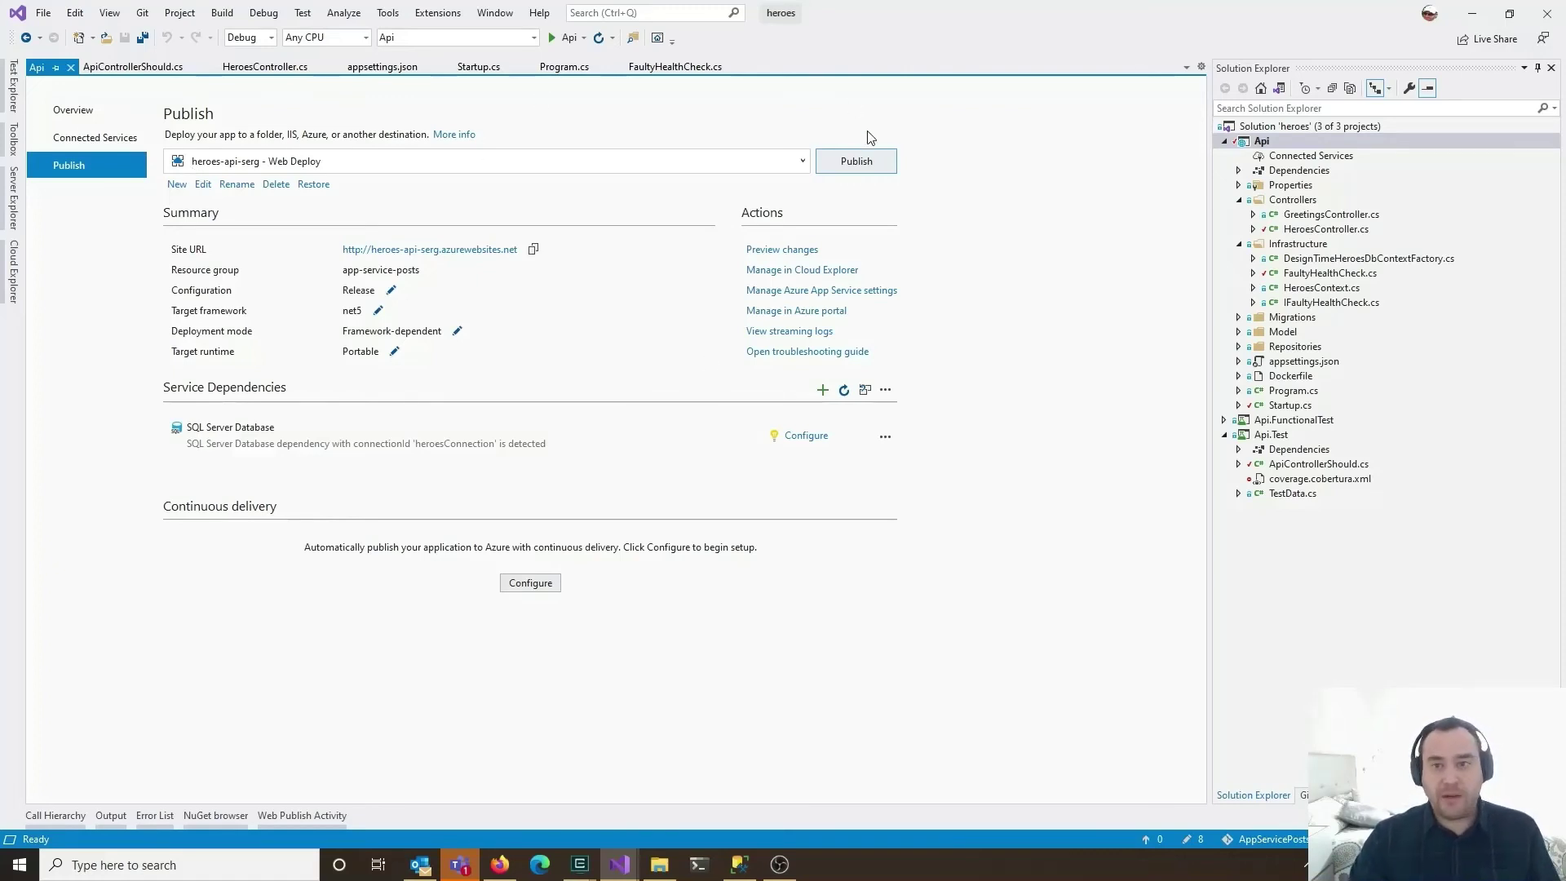
# Create an Azure App Service (Linux) publish profile for heroes-api-linux in app-service-posts-linux and publish the Api project with it
pyautogui.click(176, 185)
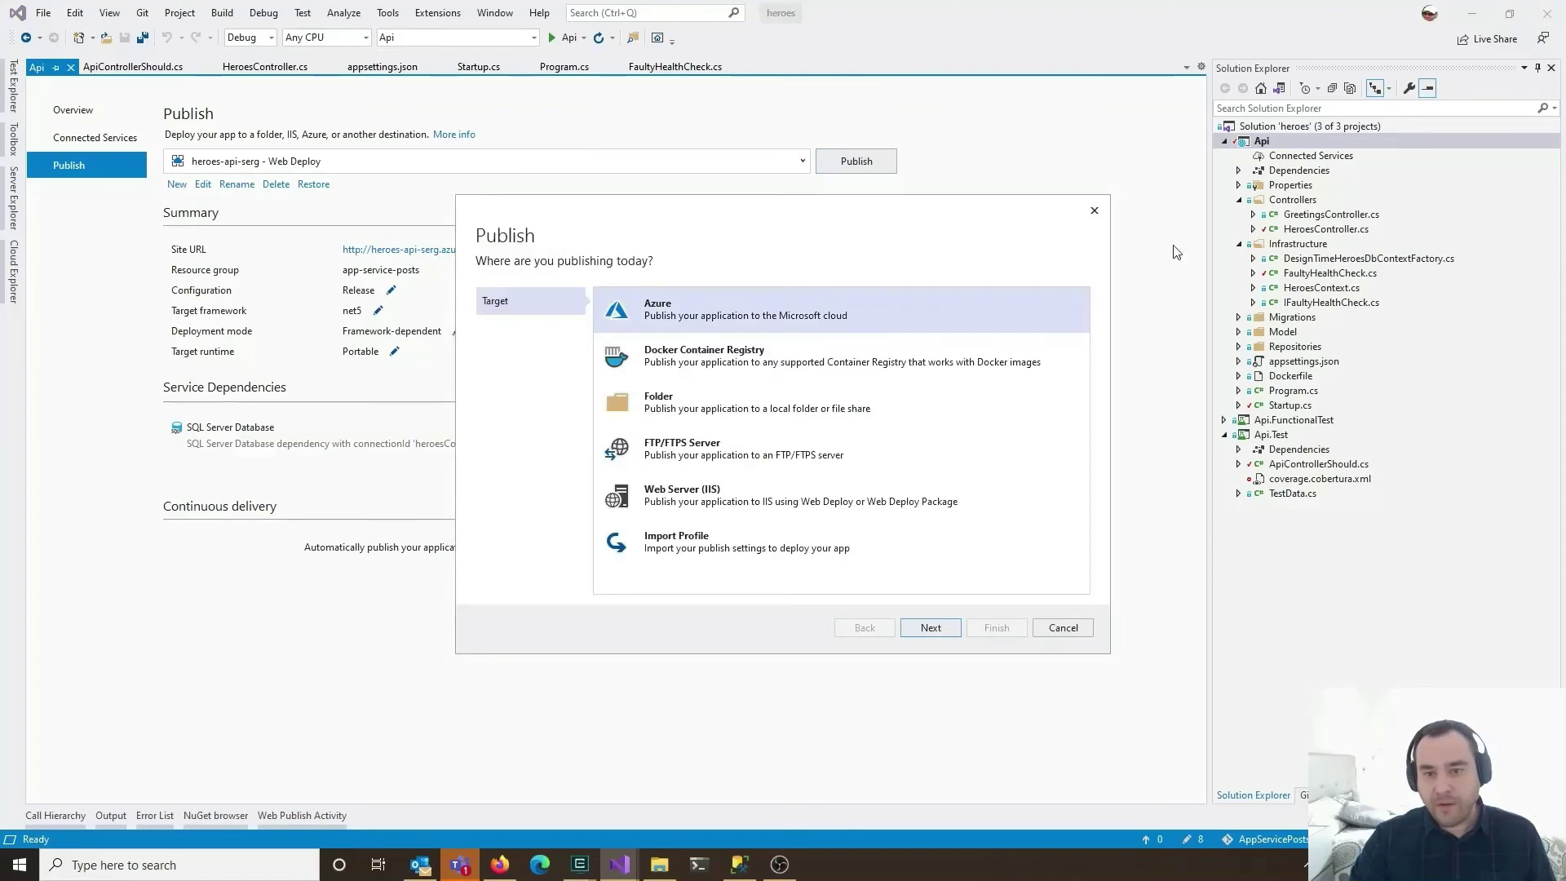
pyautogui.click(931, 627)
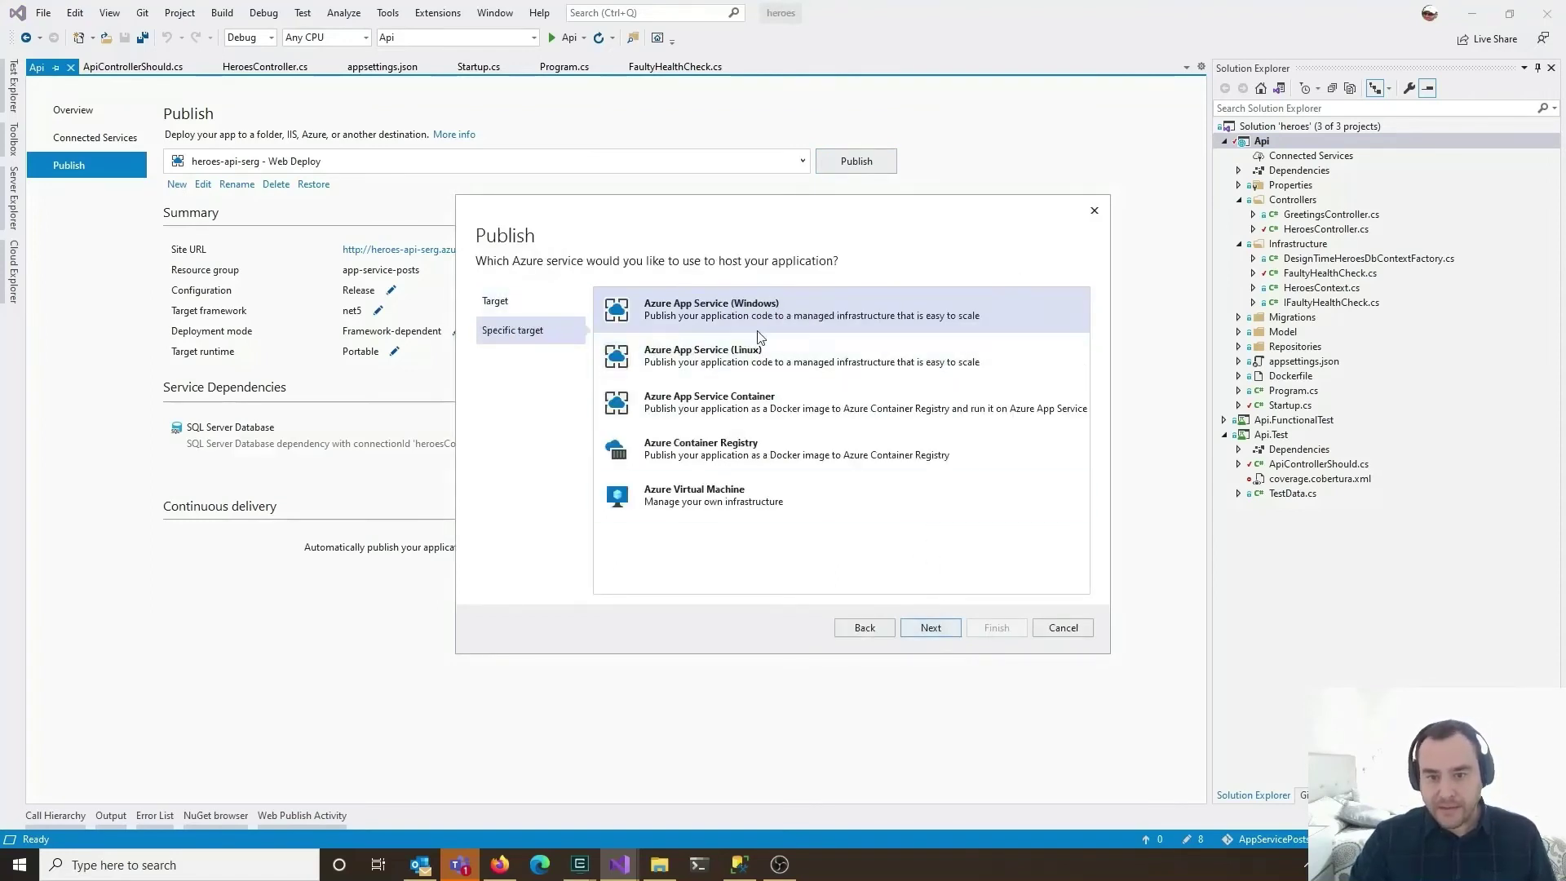
pyautogui.click(987, 342)
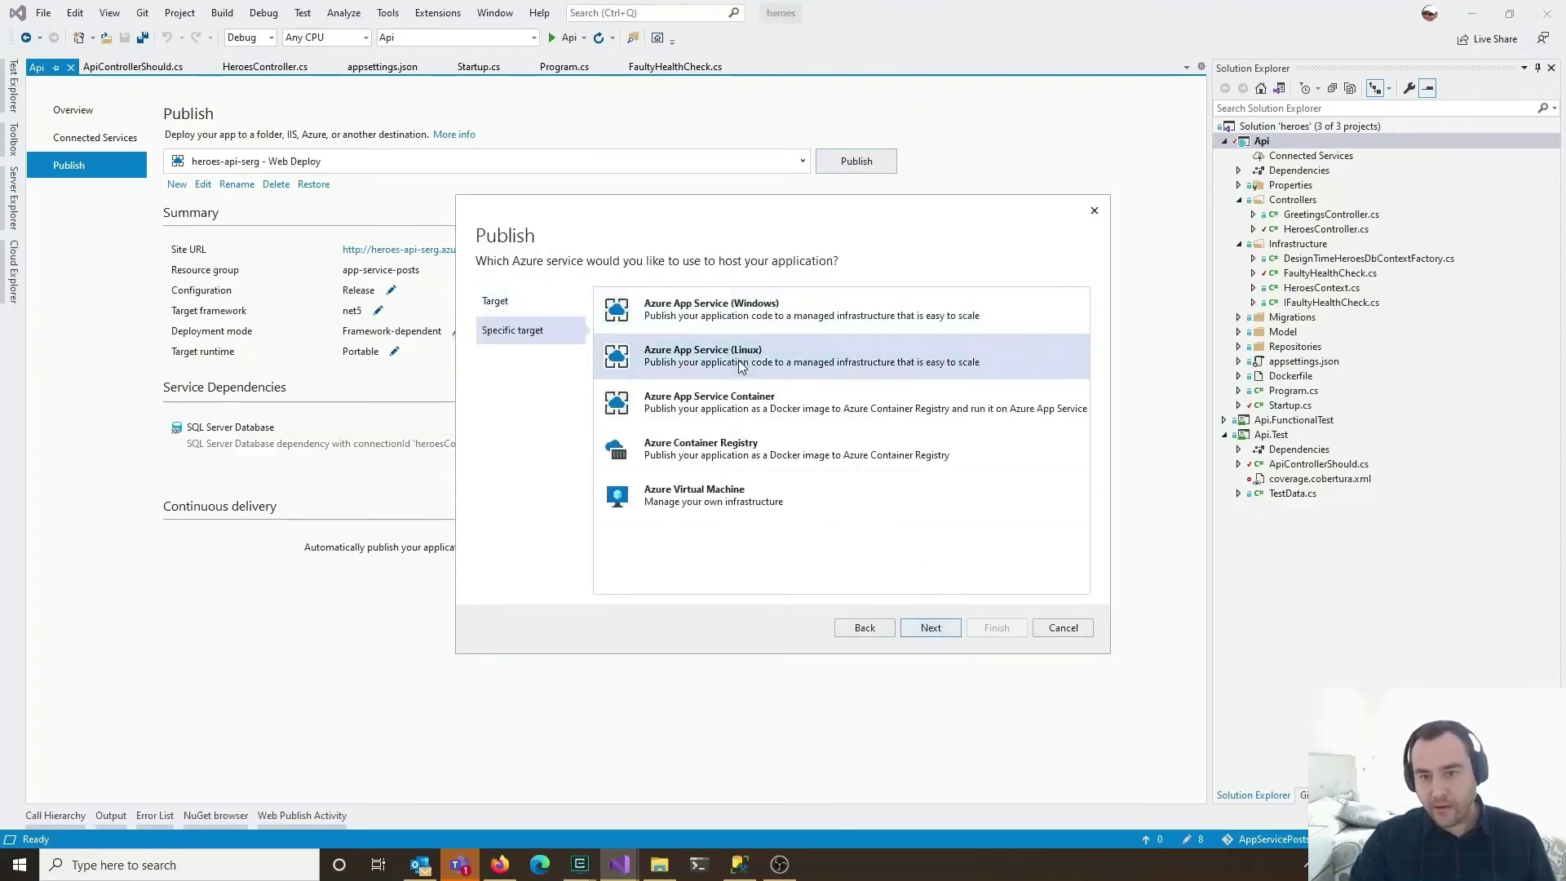
pyautogui.click(931, 627)
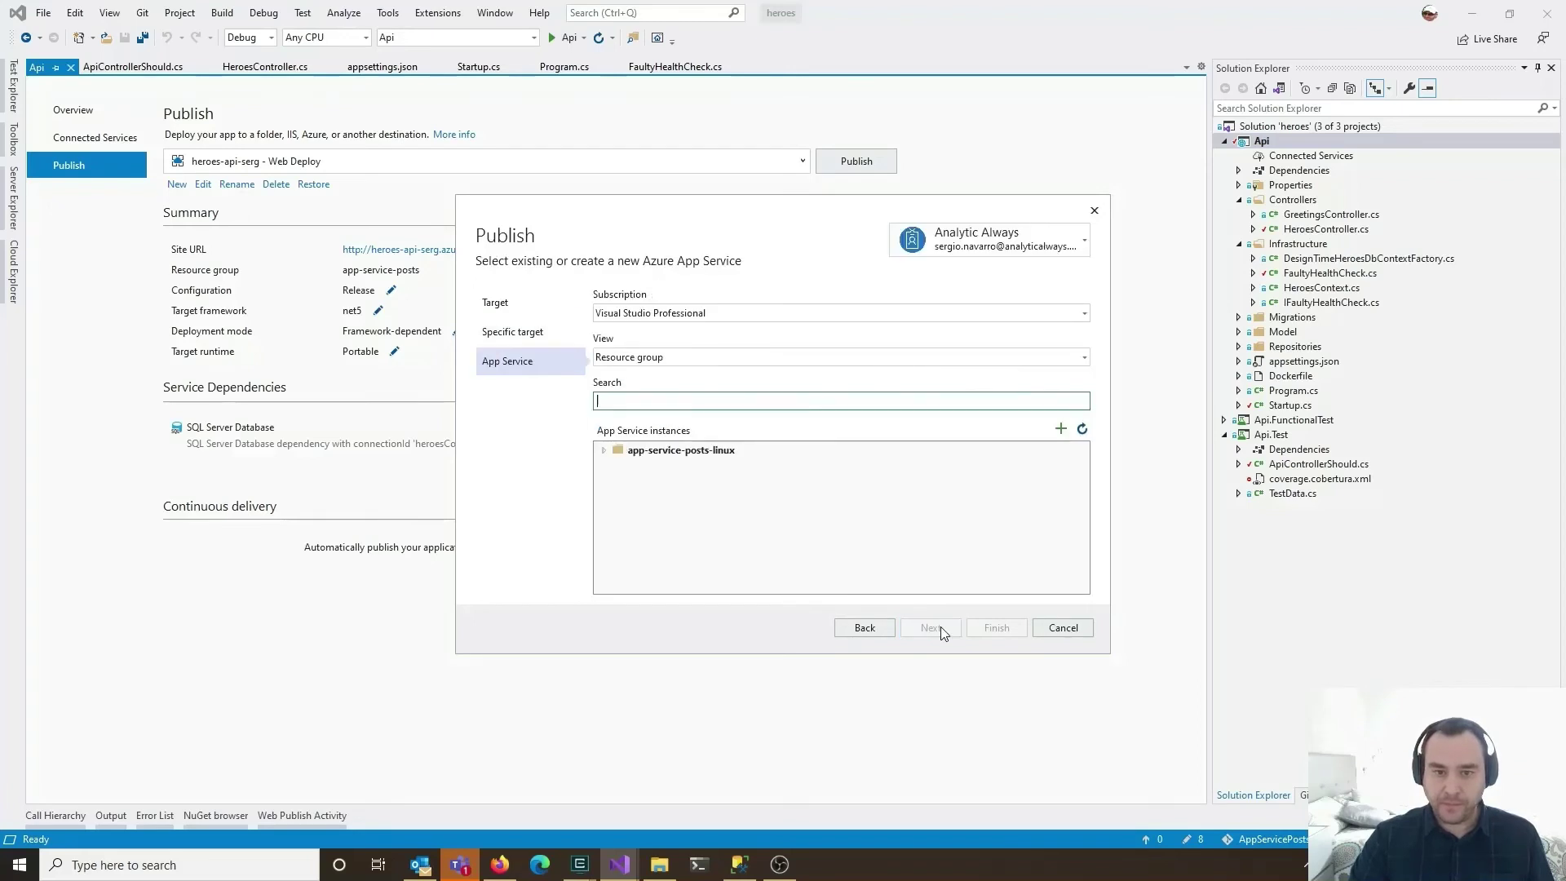
pyautogui.click(604, 451)
pyautogui.click(672, 467)
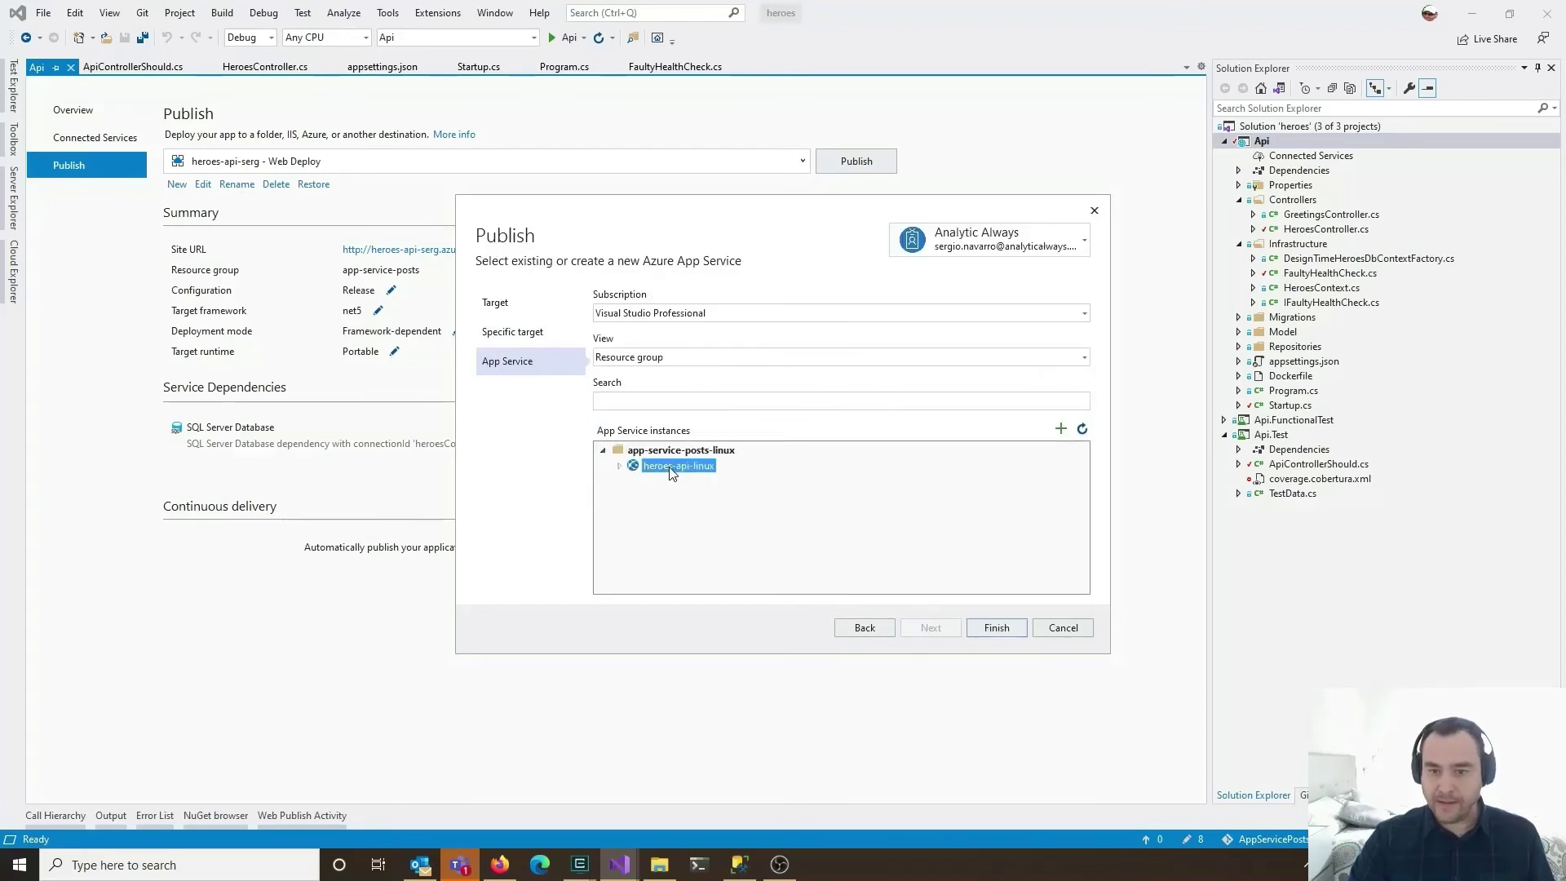
pyautogui.click(1000, 628)
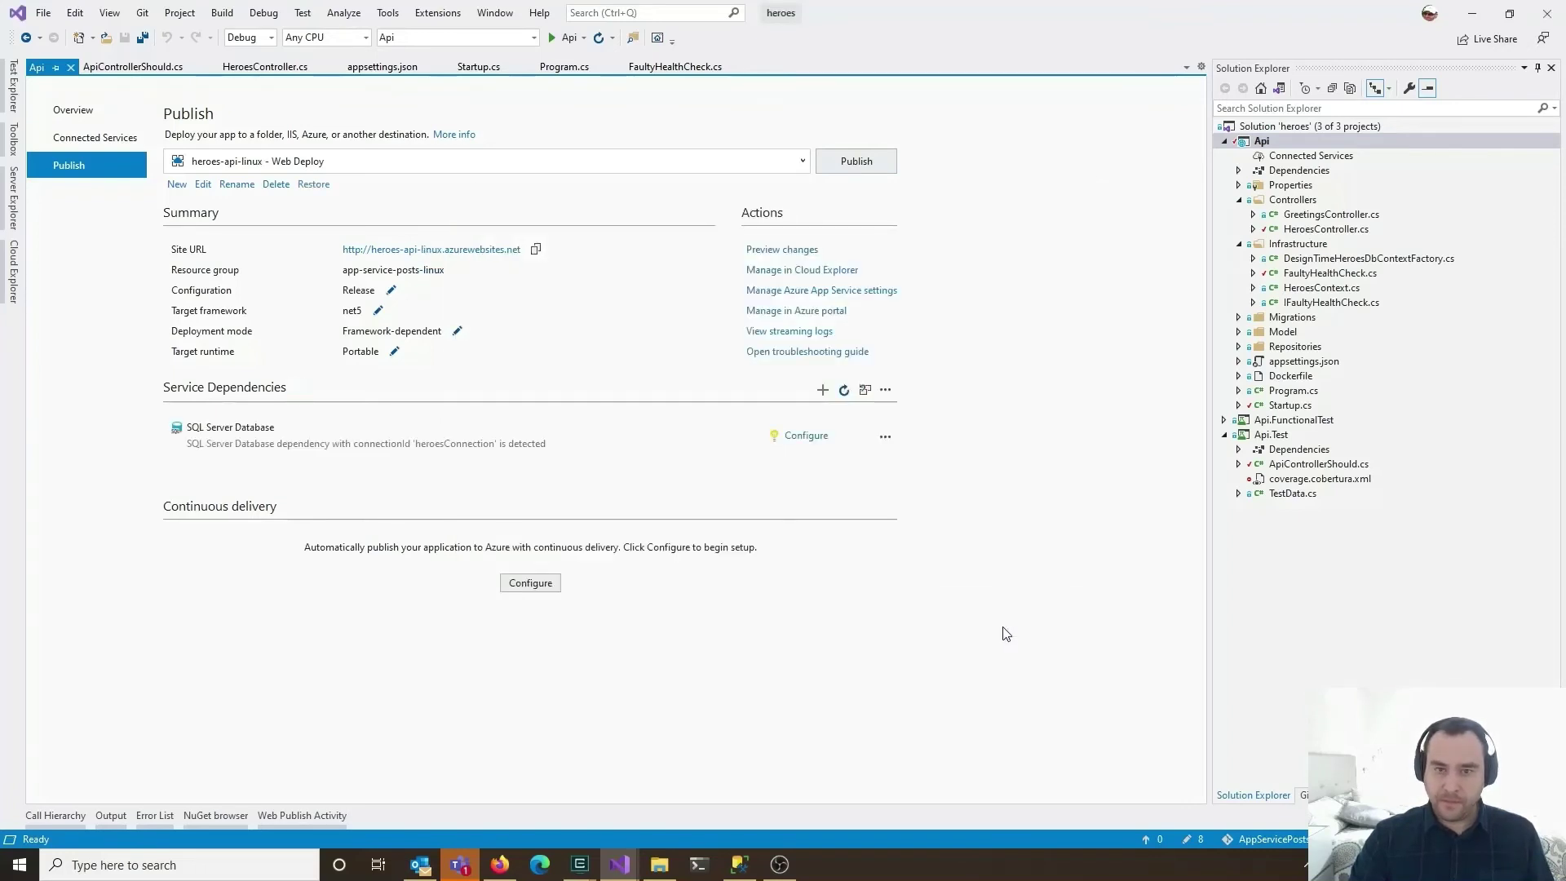
pyautogui.click(887, 161)
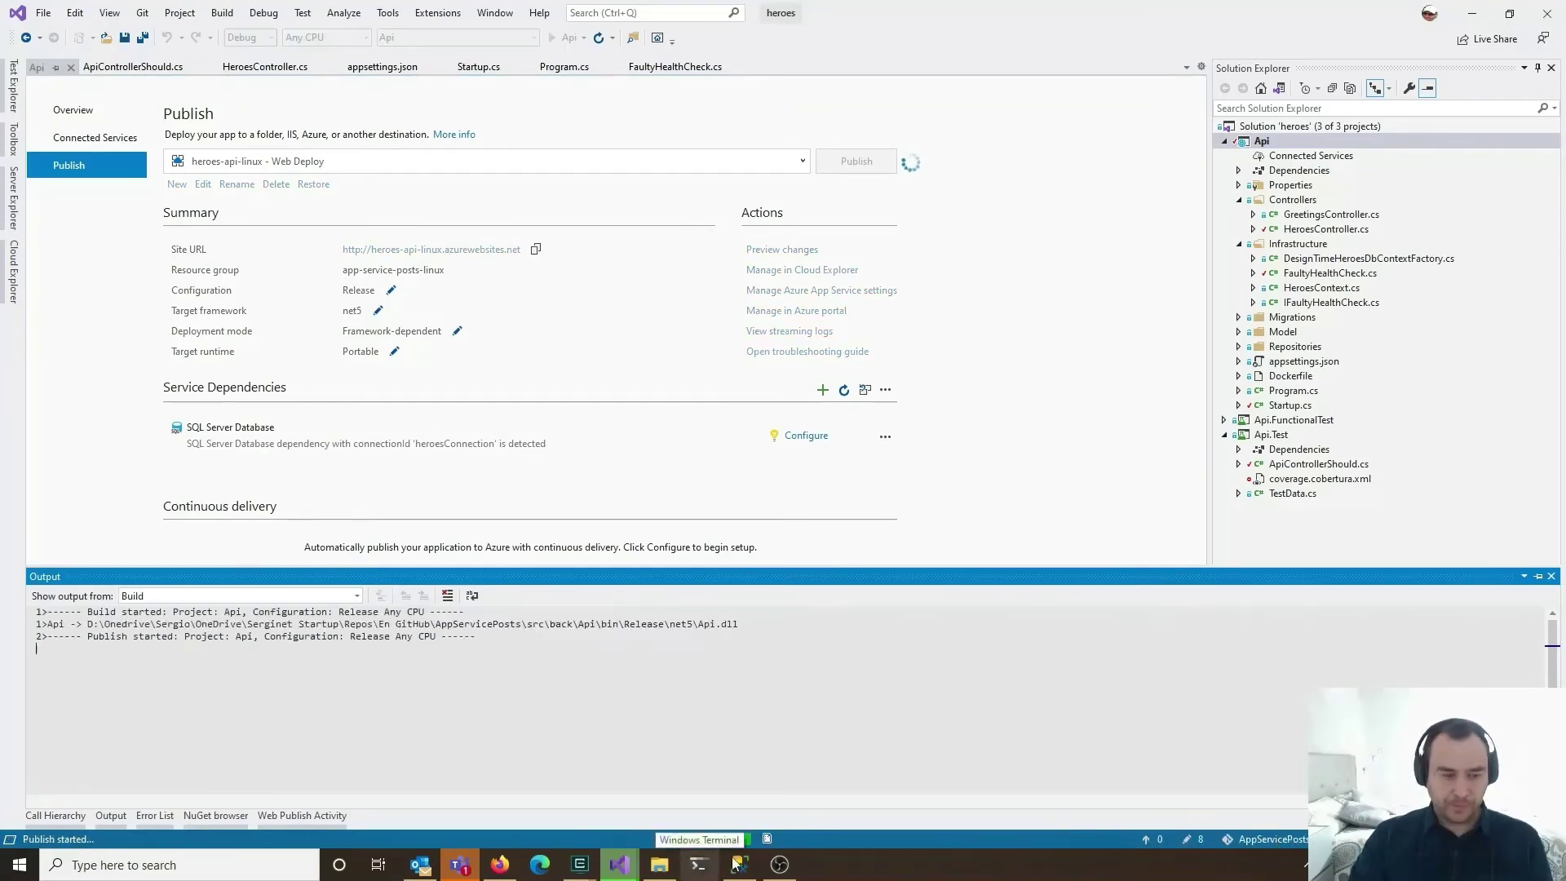
pyautogui.moveTo(739, 863)
pyautogui.click(762, 812)
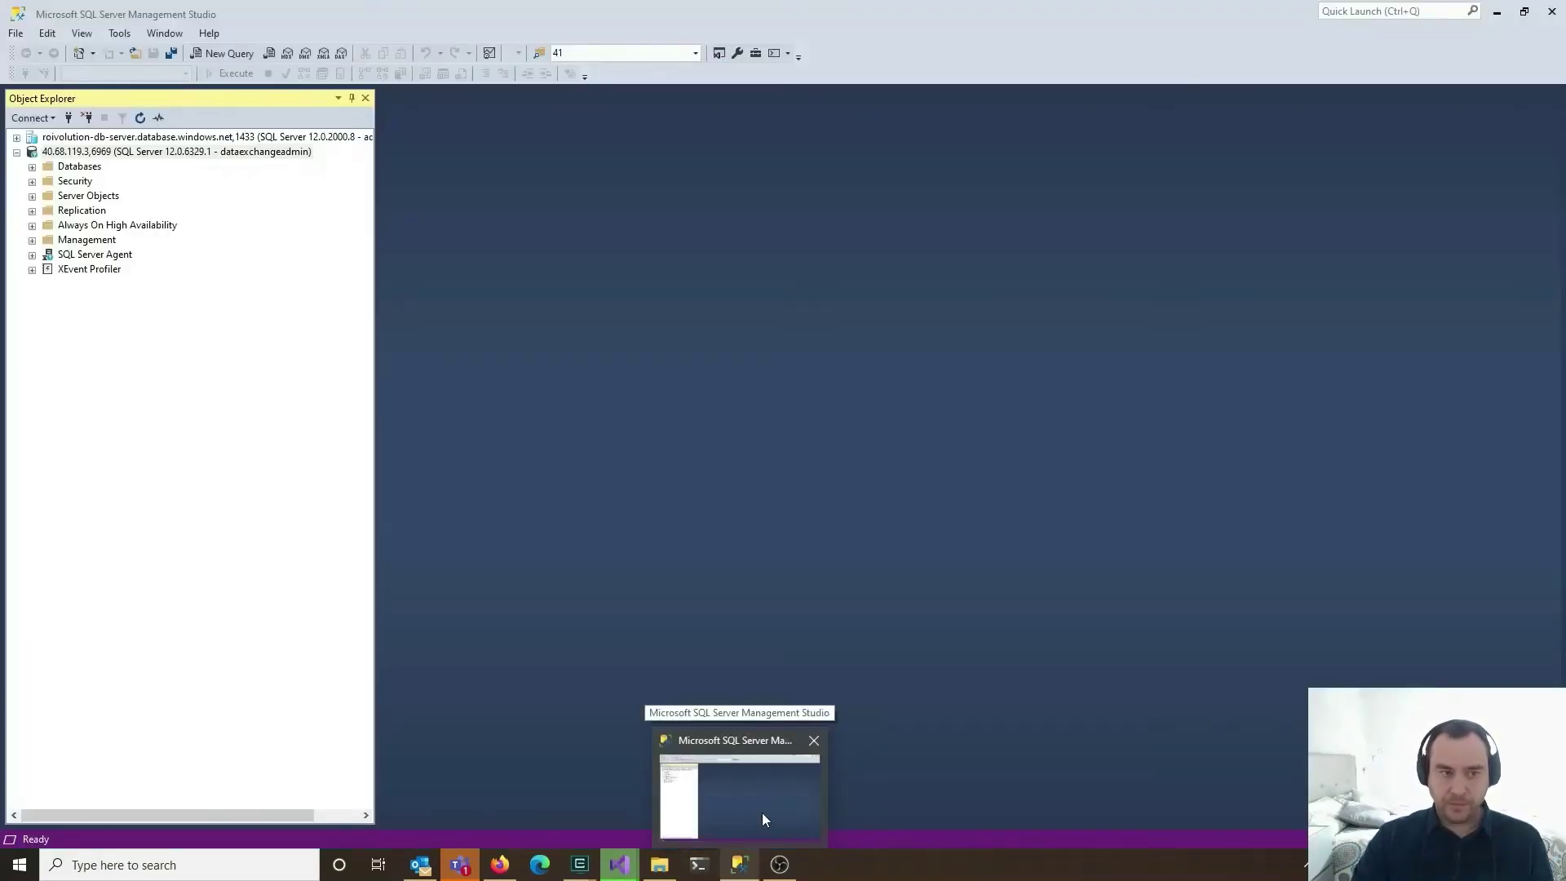
pyautogui.click(763, 814)
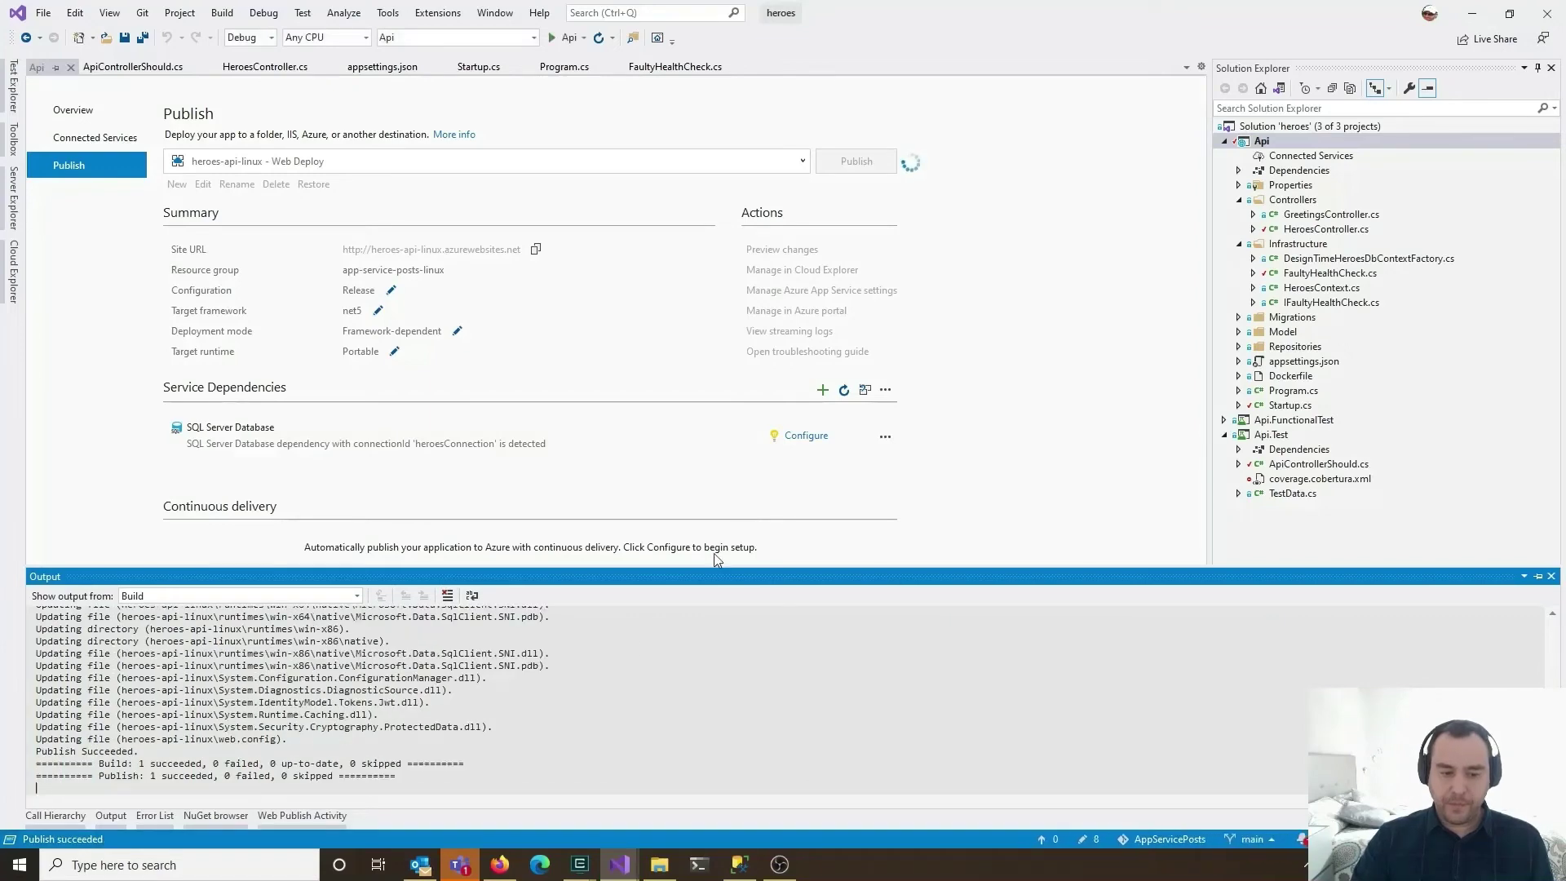
pyautogui.click(492, 877)
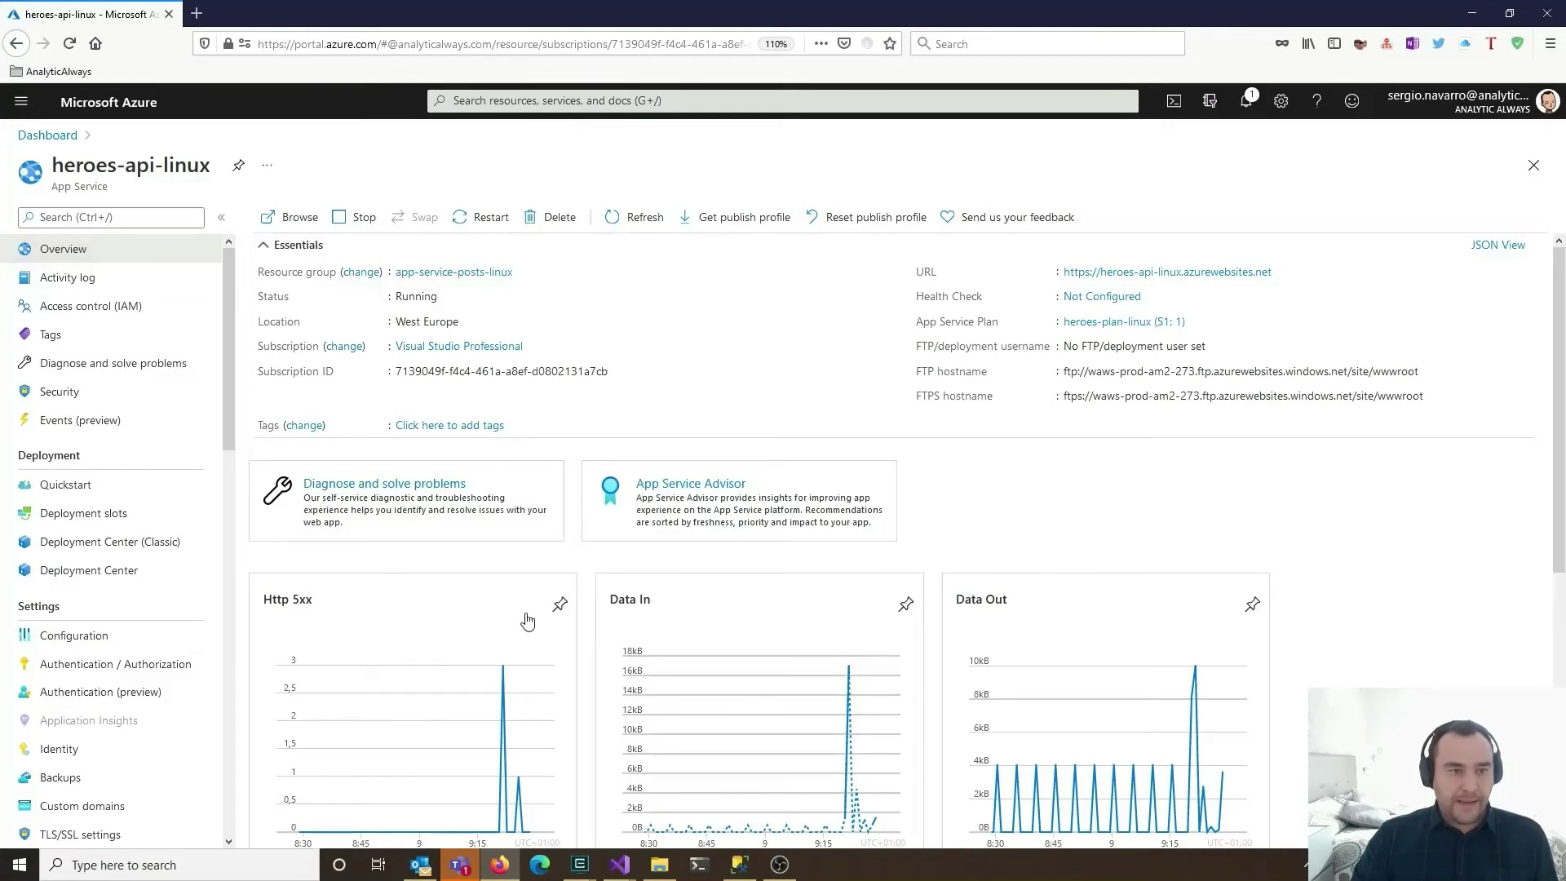
pyautogui.click(1166, 272)
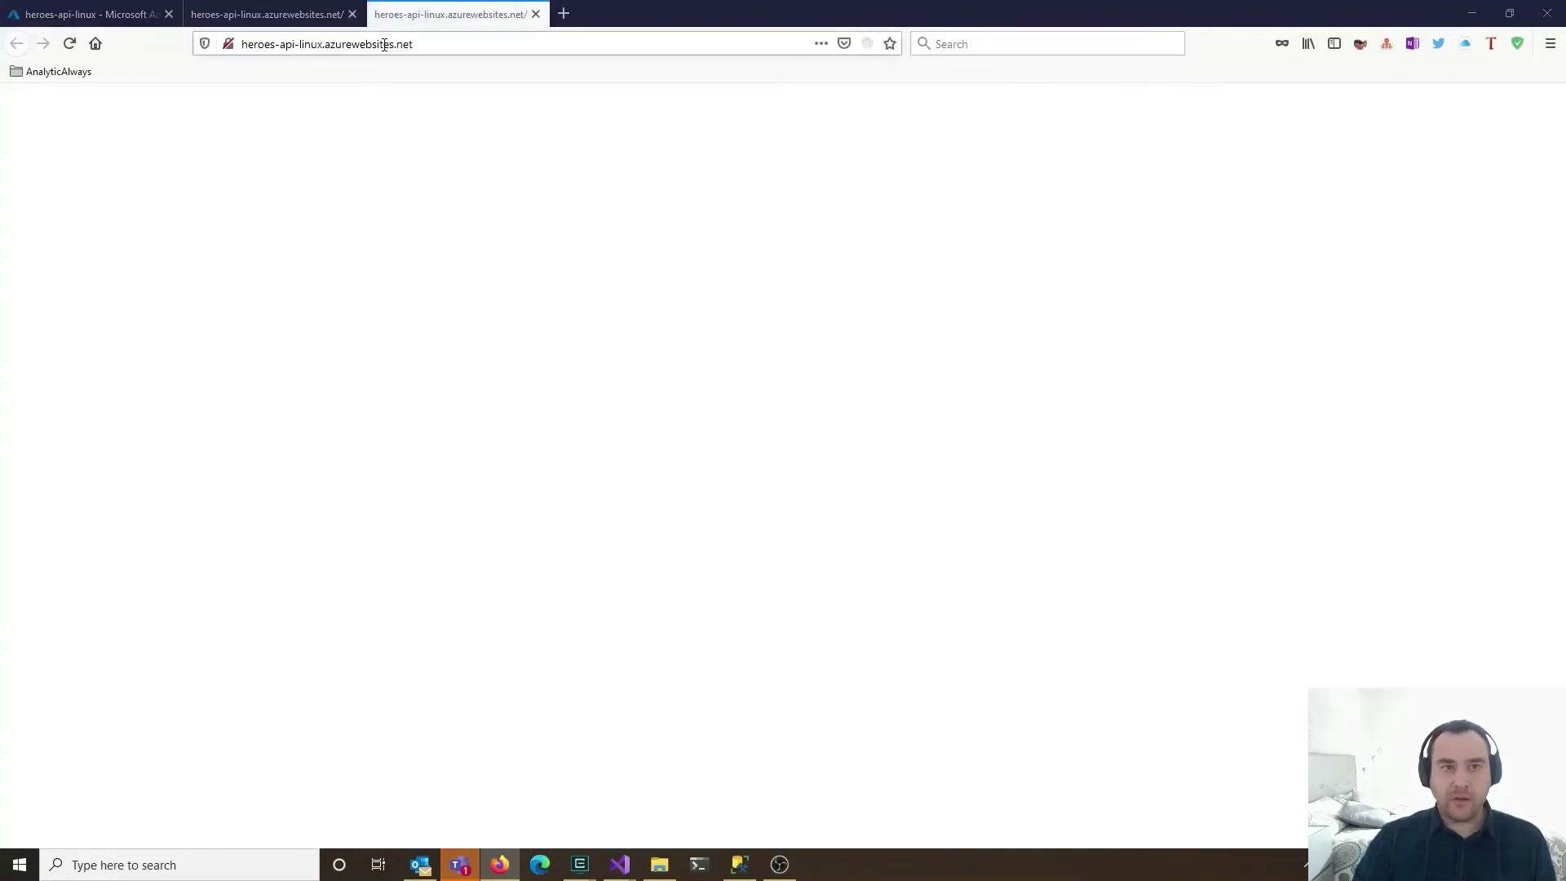
pyautogui.click(440, 44)
pyautogui.click(468, 48)
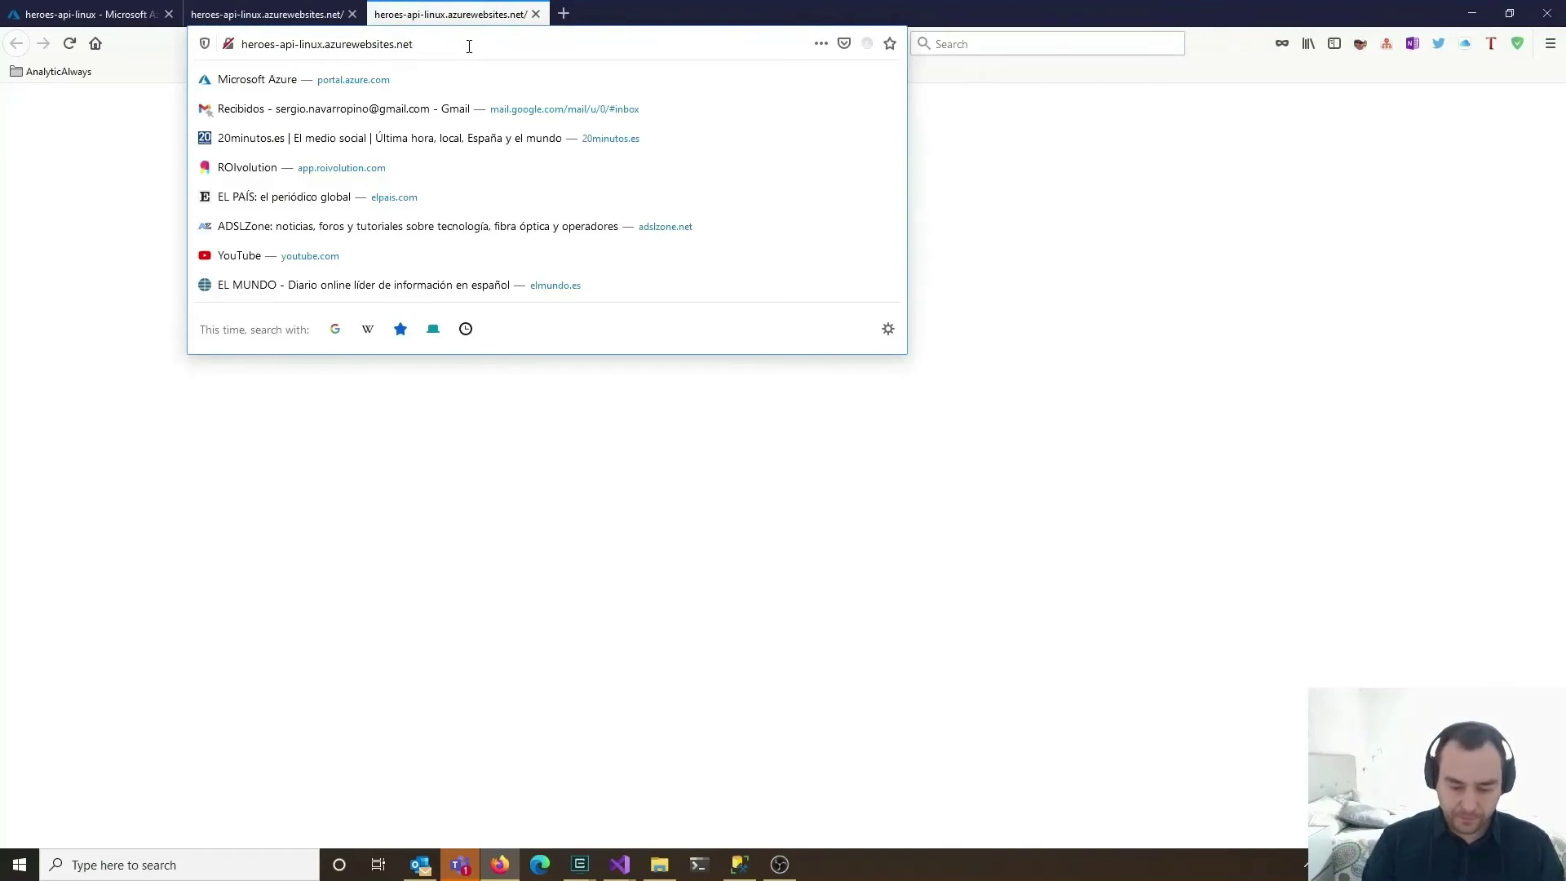
pyautogui.write('/api/')
pyautogui.press('Down')
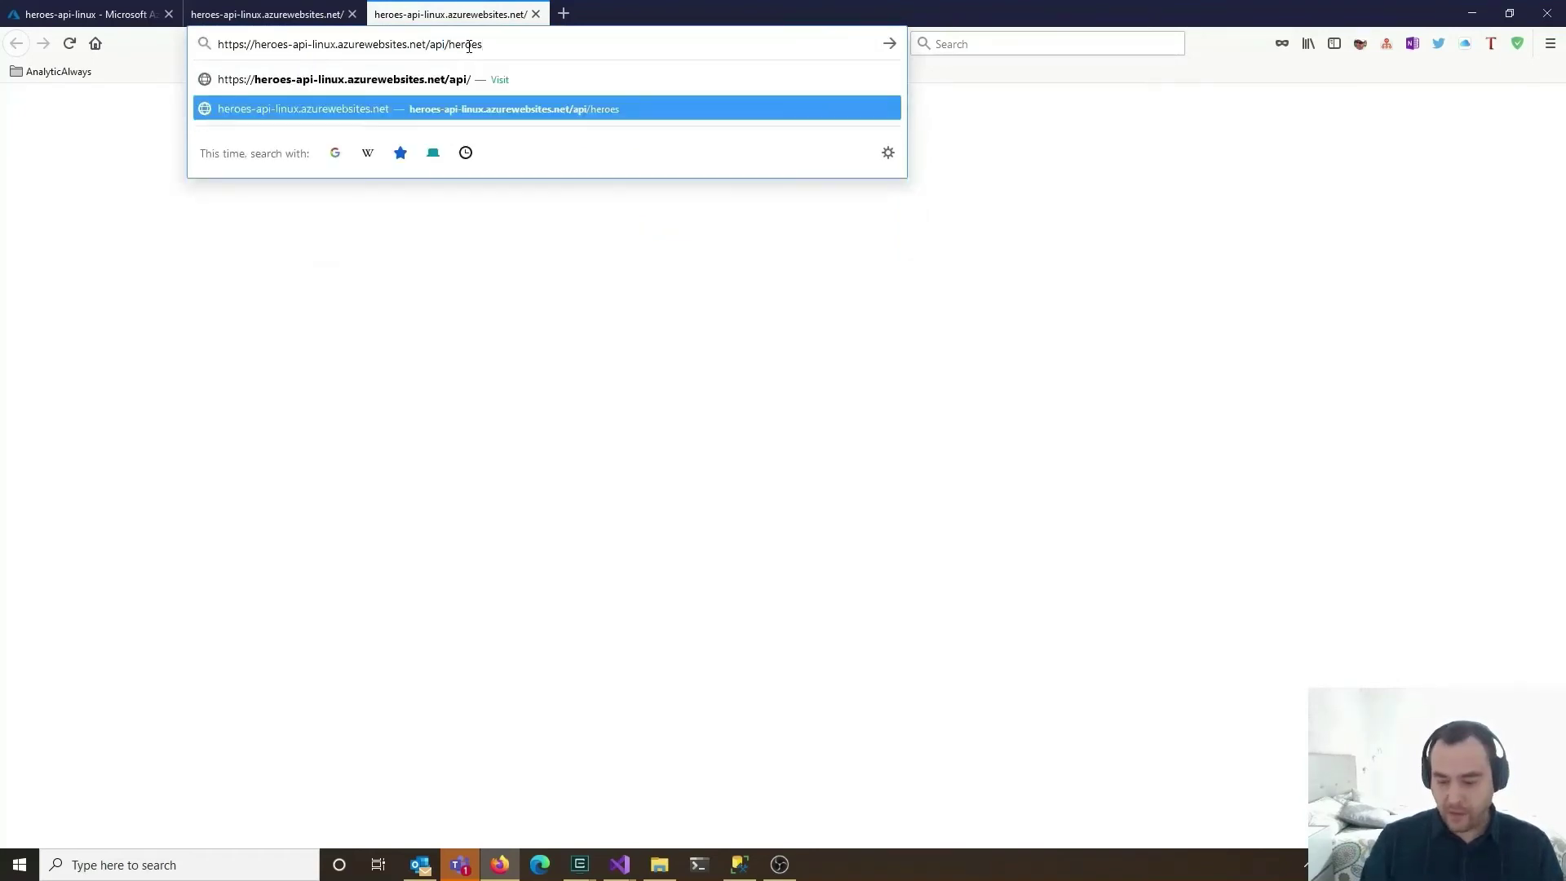
pyautogui.press('Return')
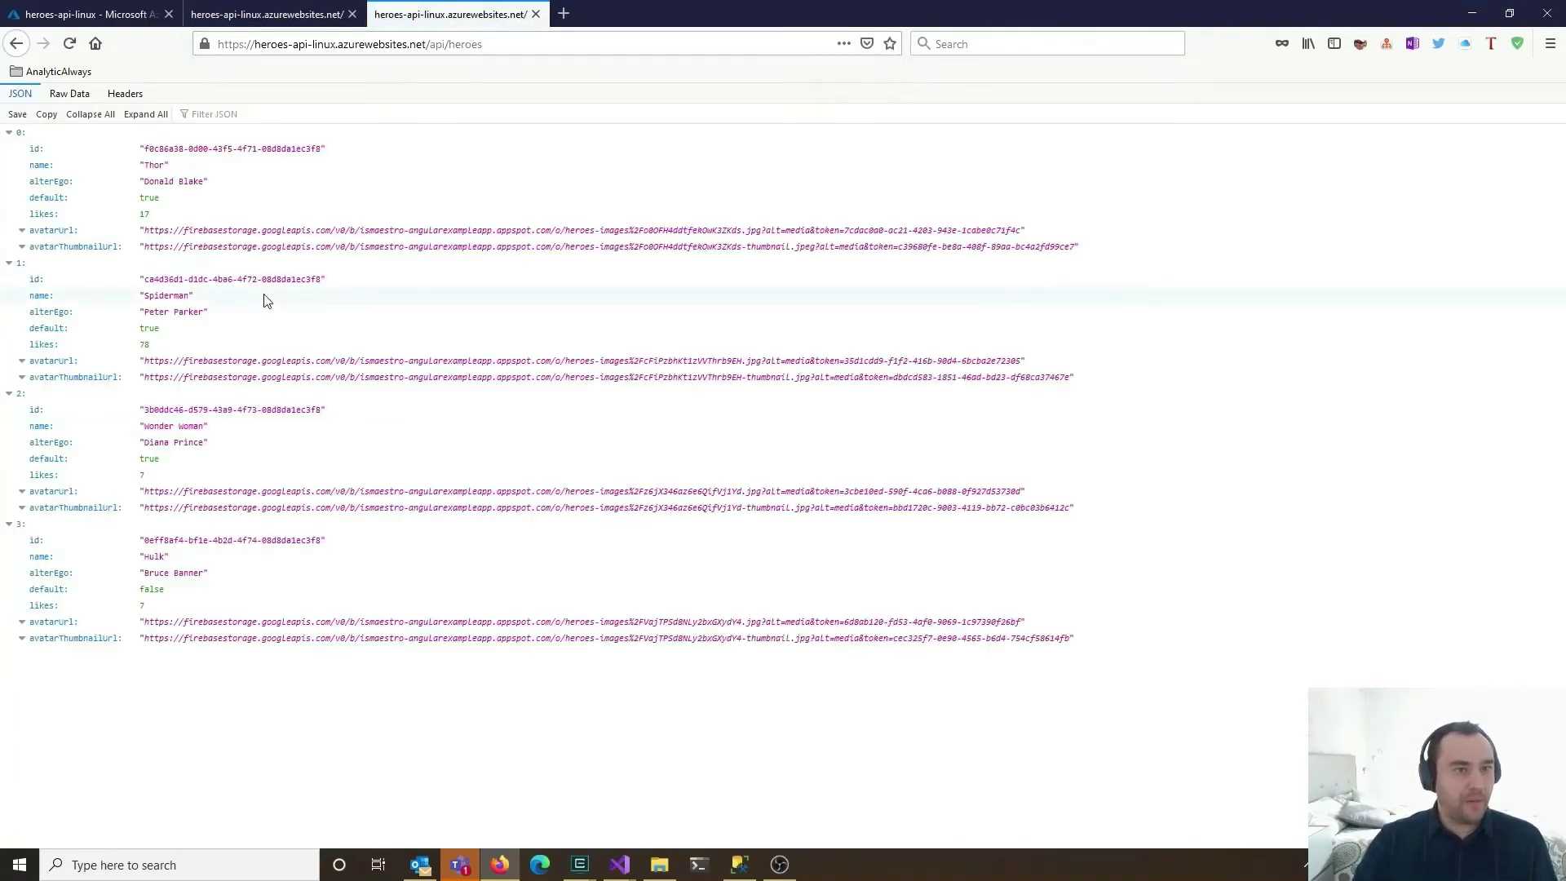
# Open the configuration of heroes-api-linux and examine its general settings: the stack and version options and the startup command
pyautogui.click(111, 7)
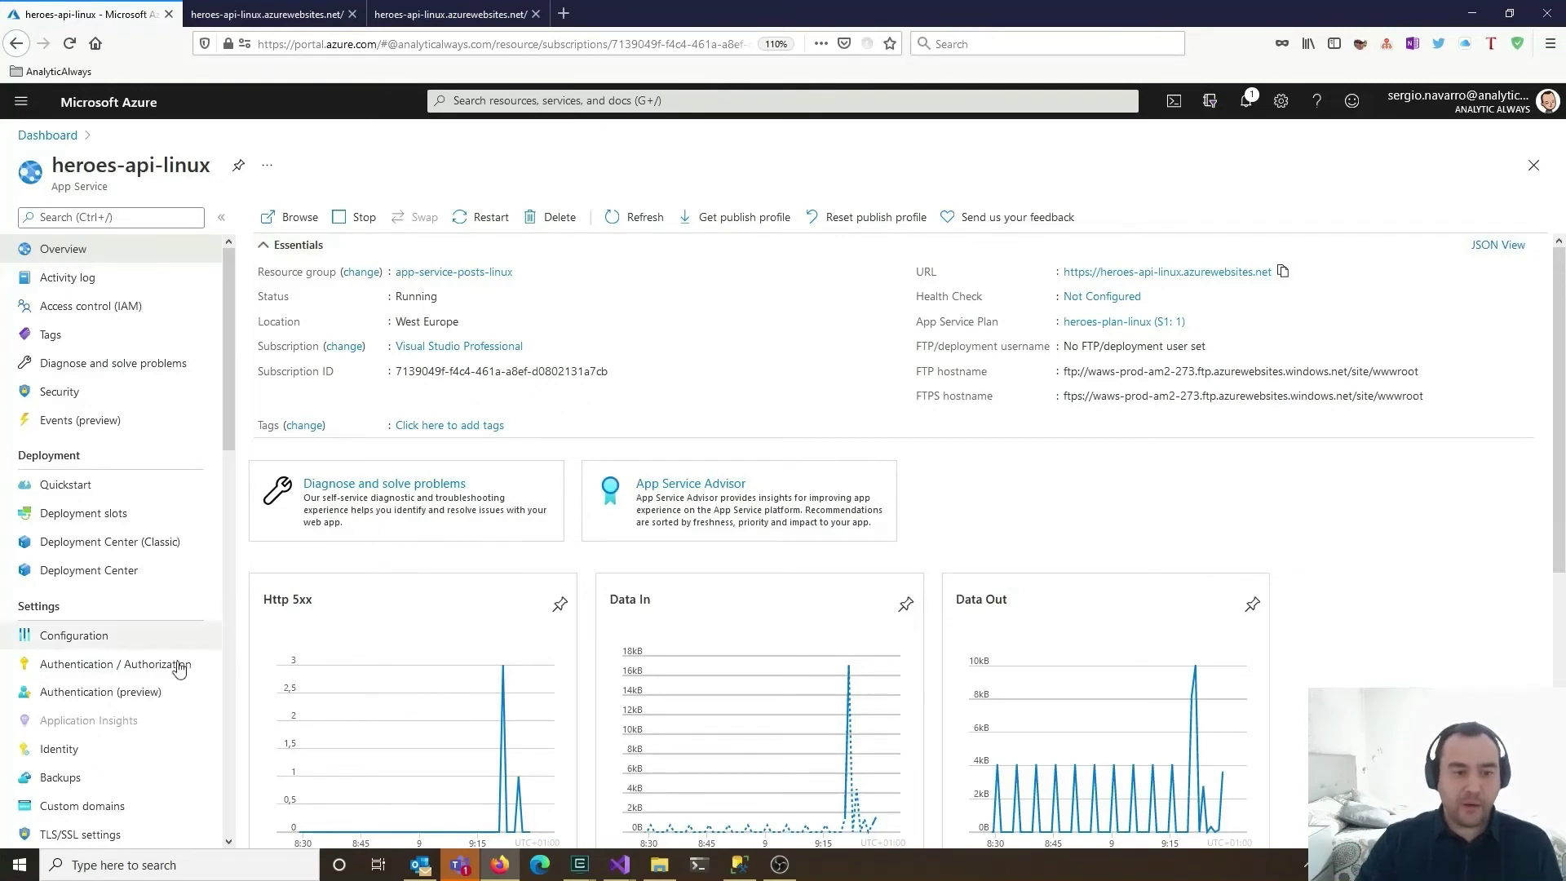
pyautogui.click(74, 636)
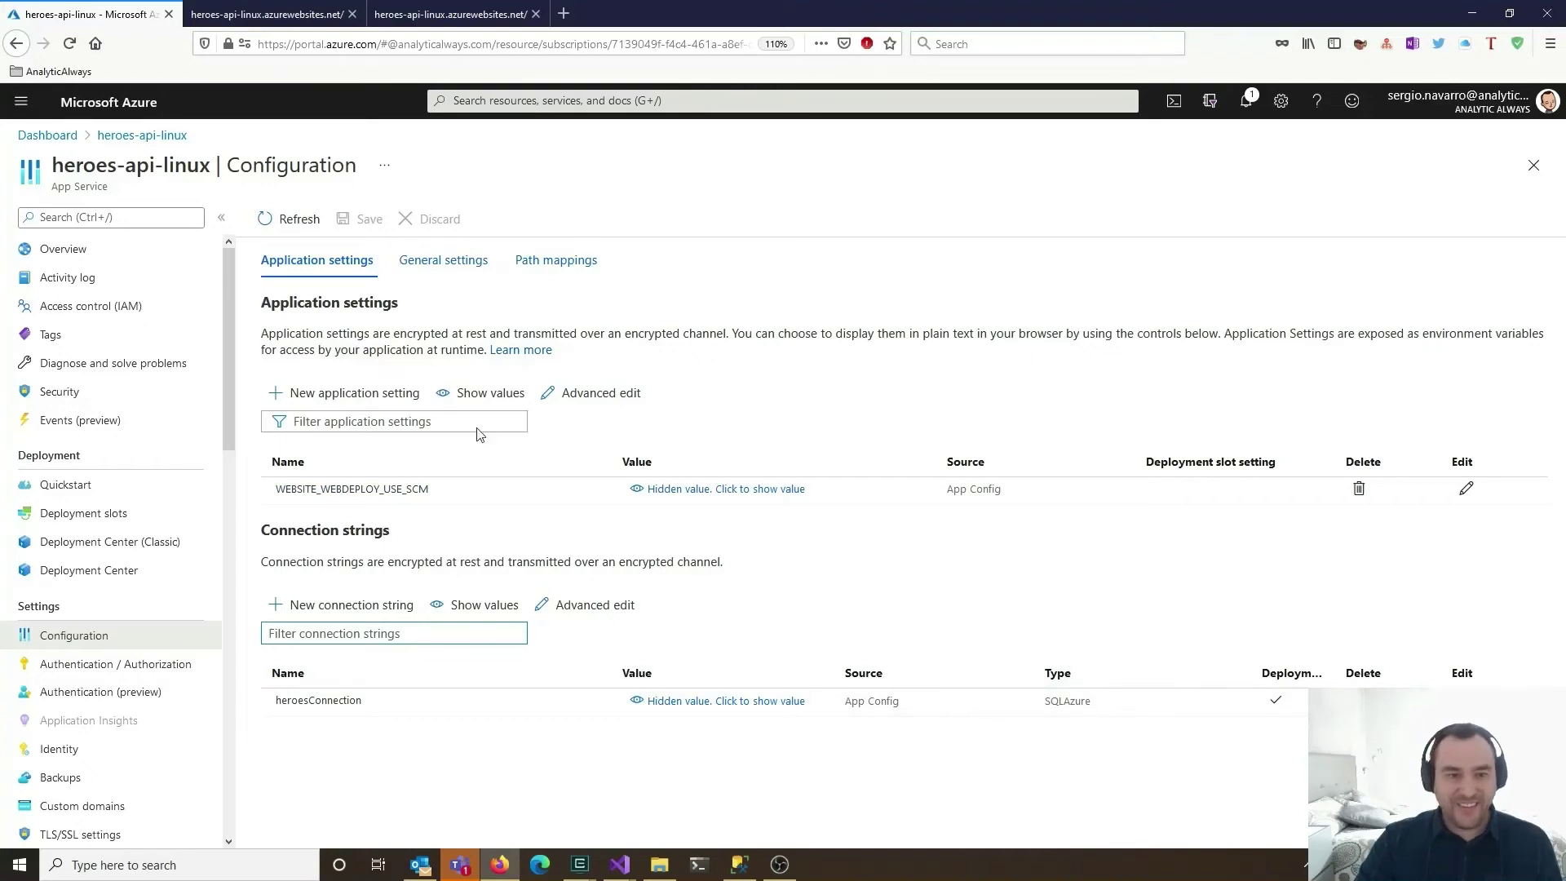
pyautogui.click(462, 263)
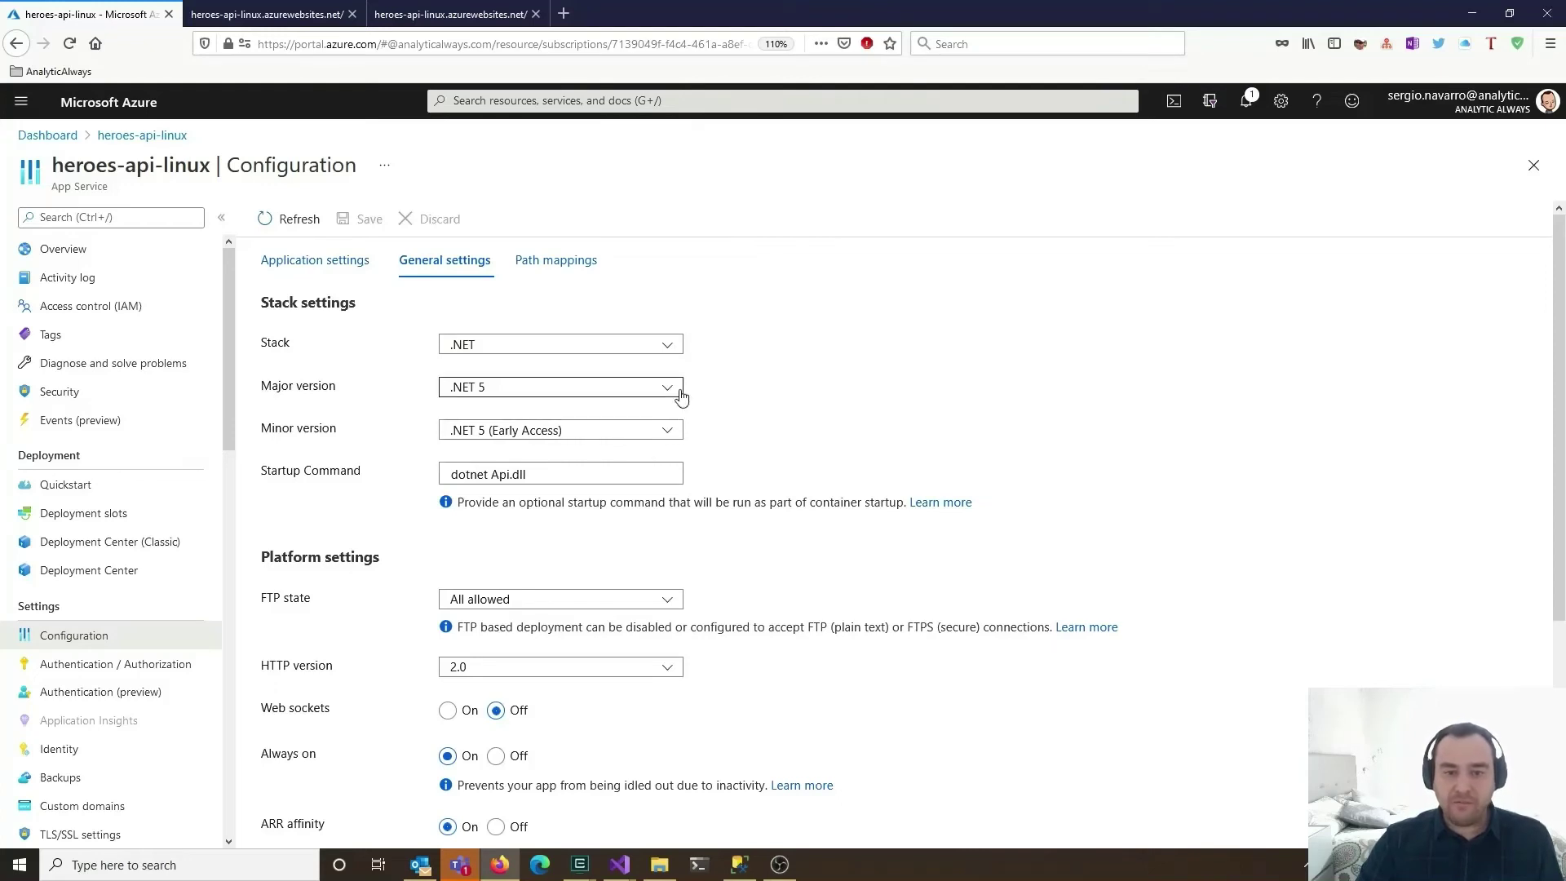
pyautogui.click(676, 348)
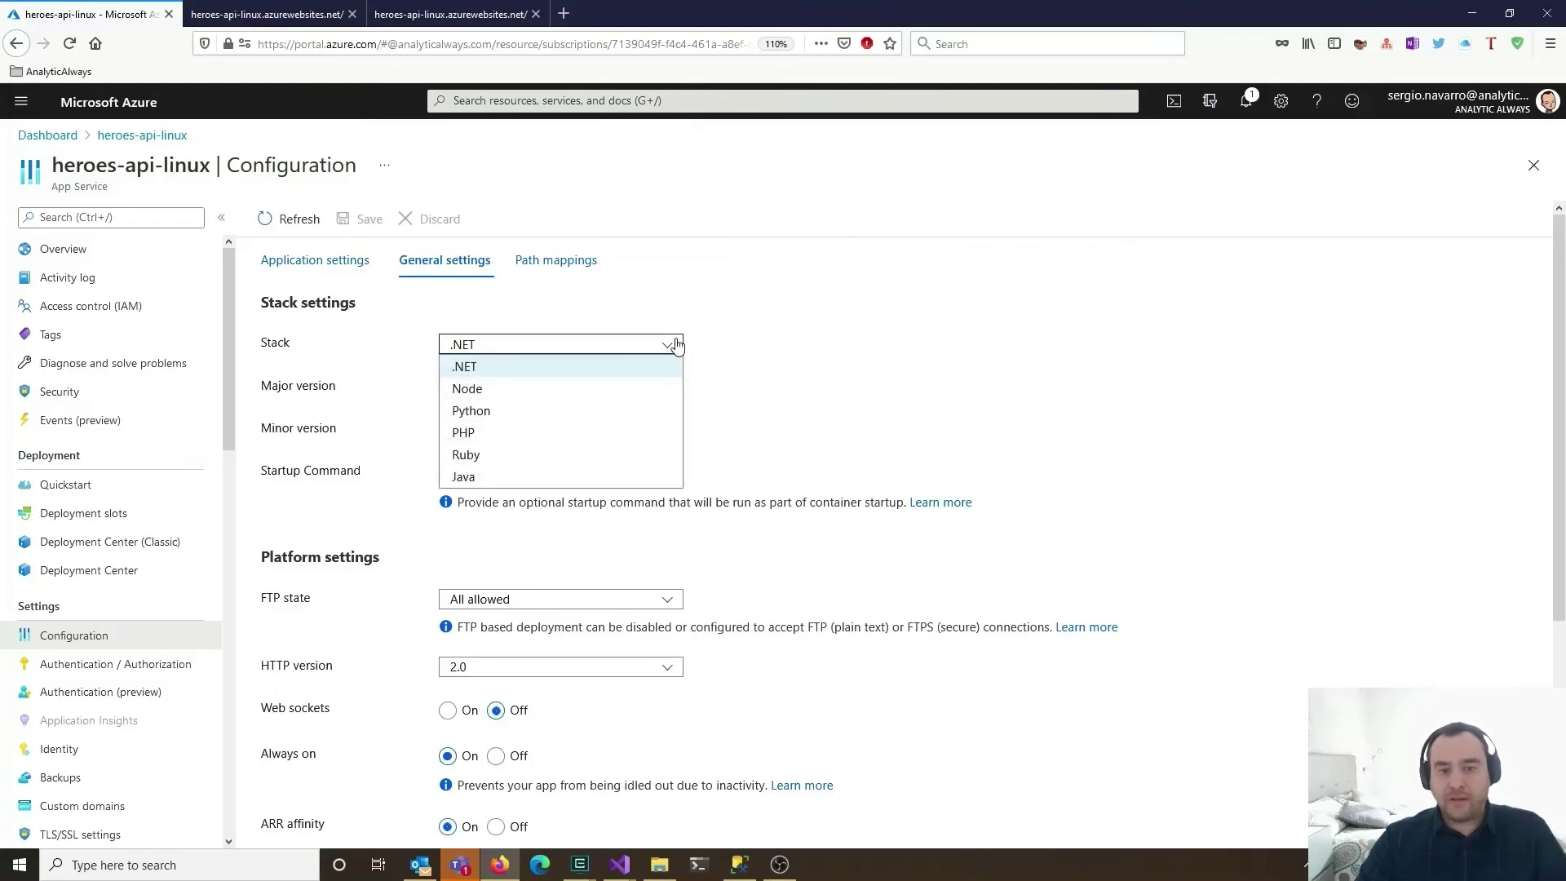
pyautogui.click(676, 346)
pyautogui.click(663, 391)
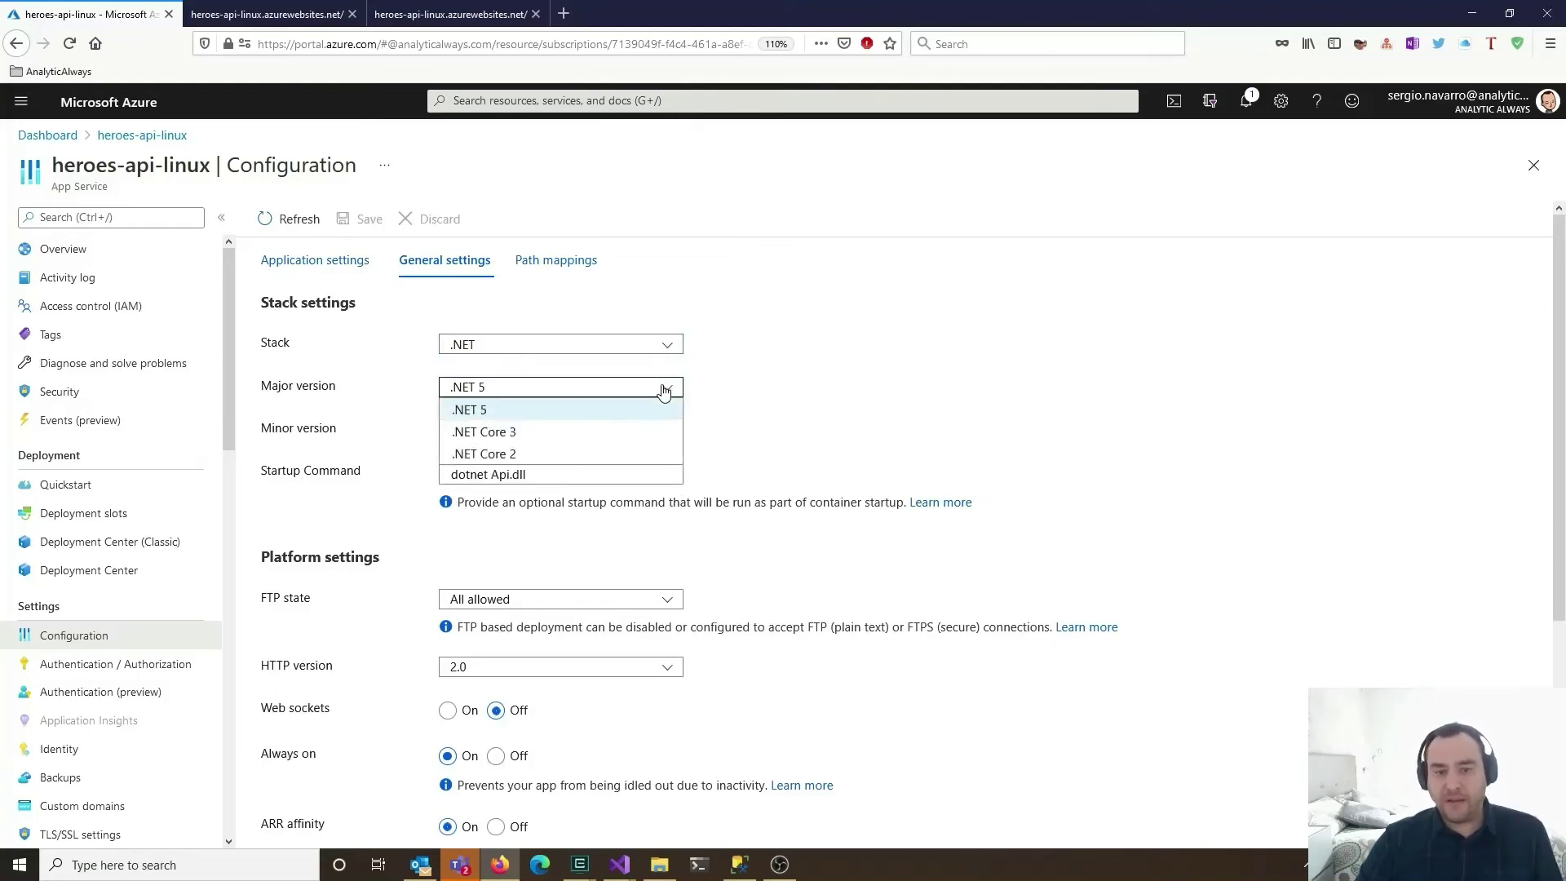
pyautogui.click(663, 391)
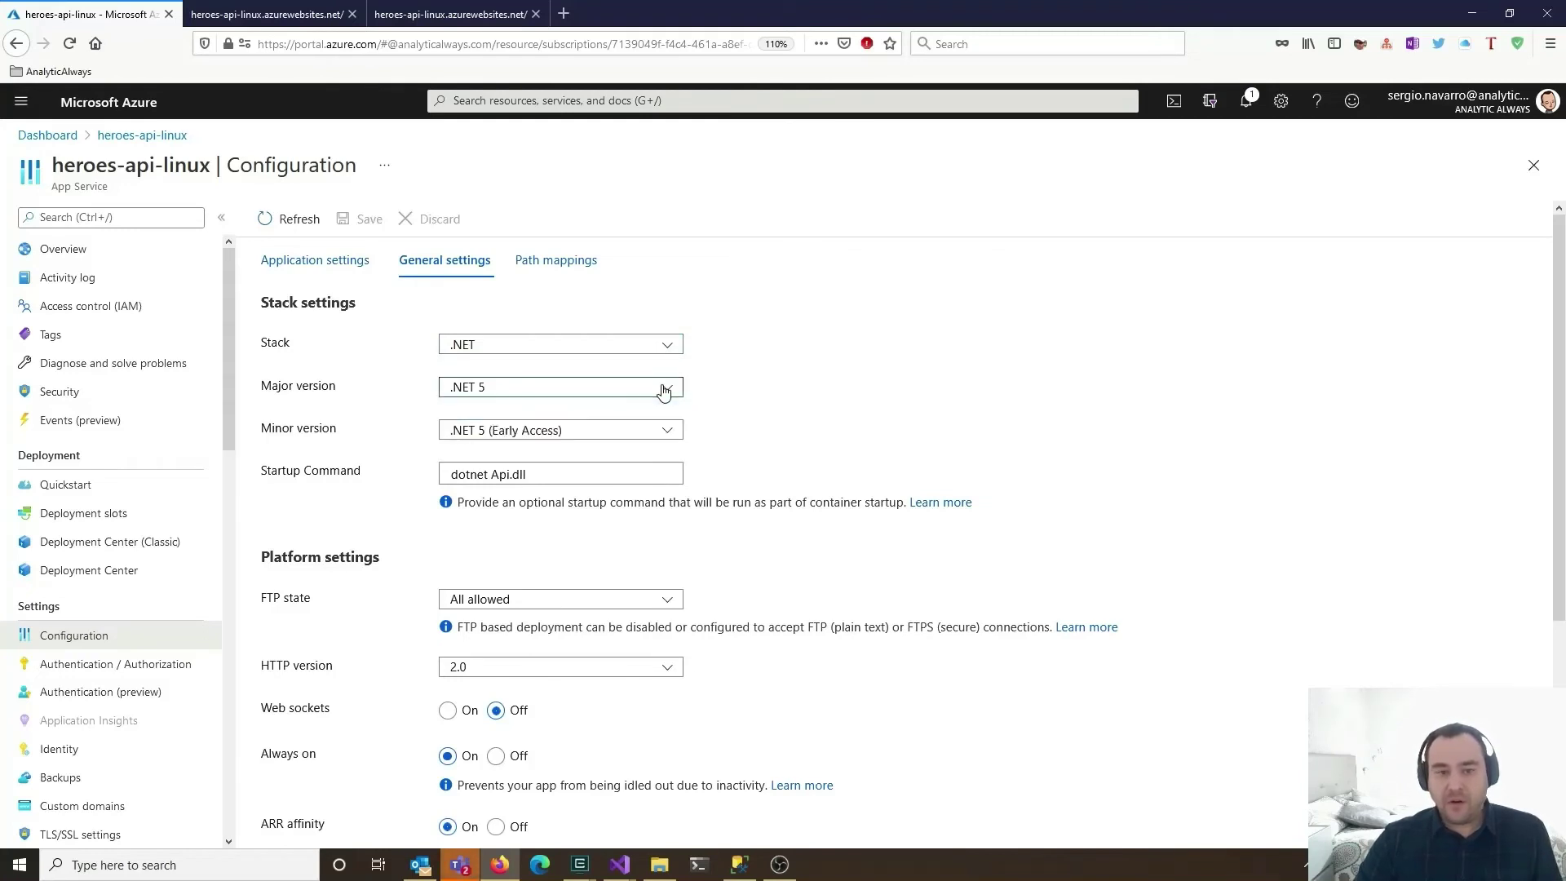
pyautogui.click(665, 432)
pyautogui.click(664, 436)
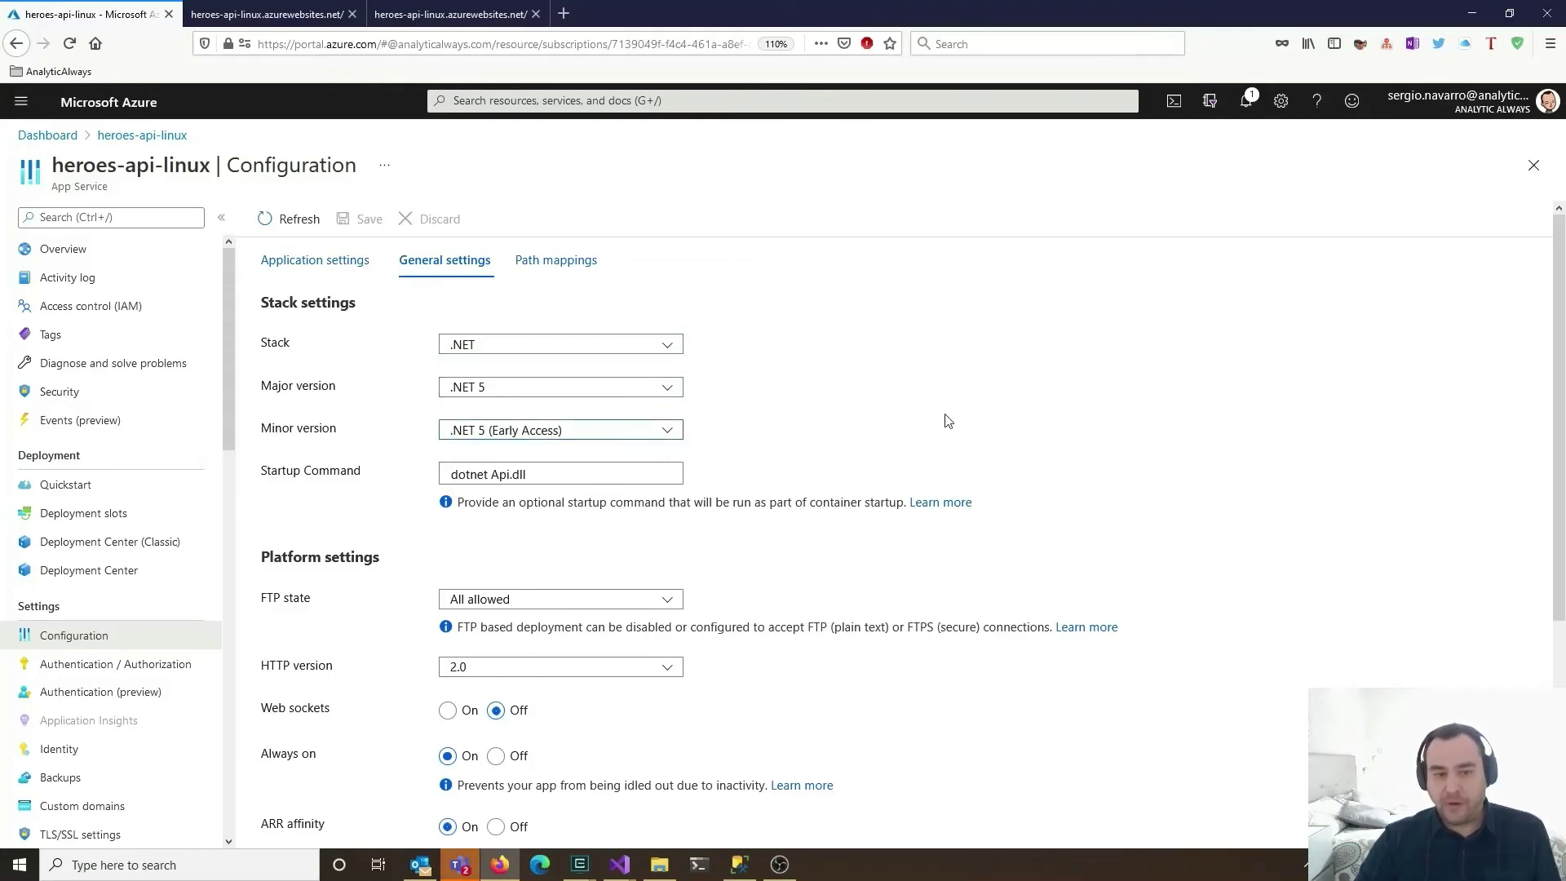
pyautogui.moveTo(586, 476); pyautogui.dragTo(399, 490)
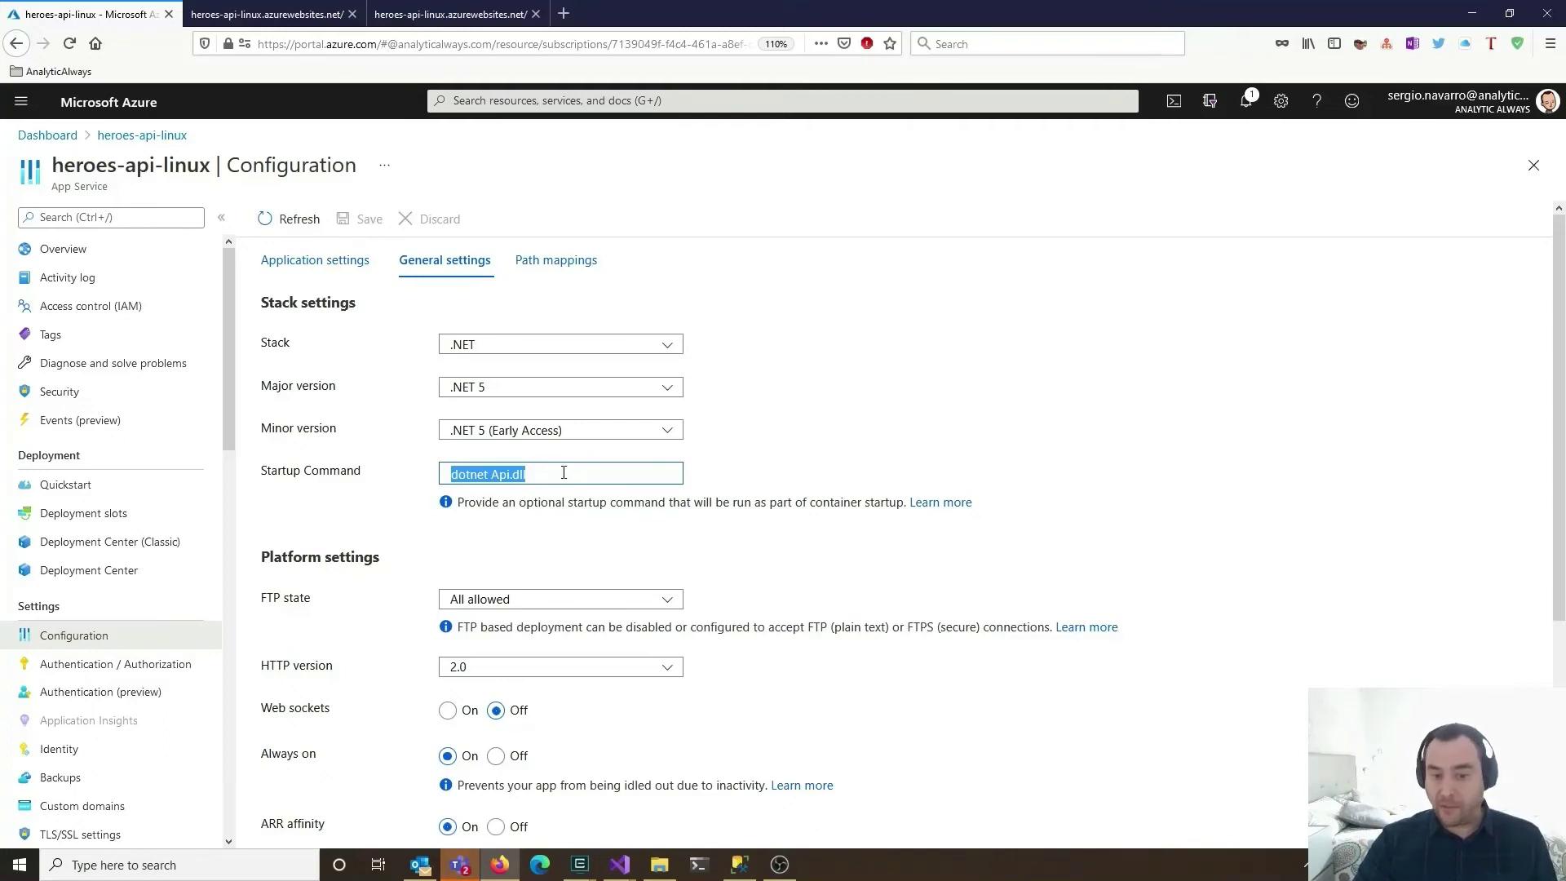
# Turn ARR affinity off, set the FTP state to Disabled, and save the general settings of heroes-api-linux
pyautogui.scroll(-4, 545, 452)
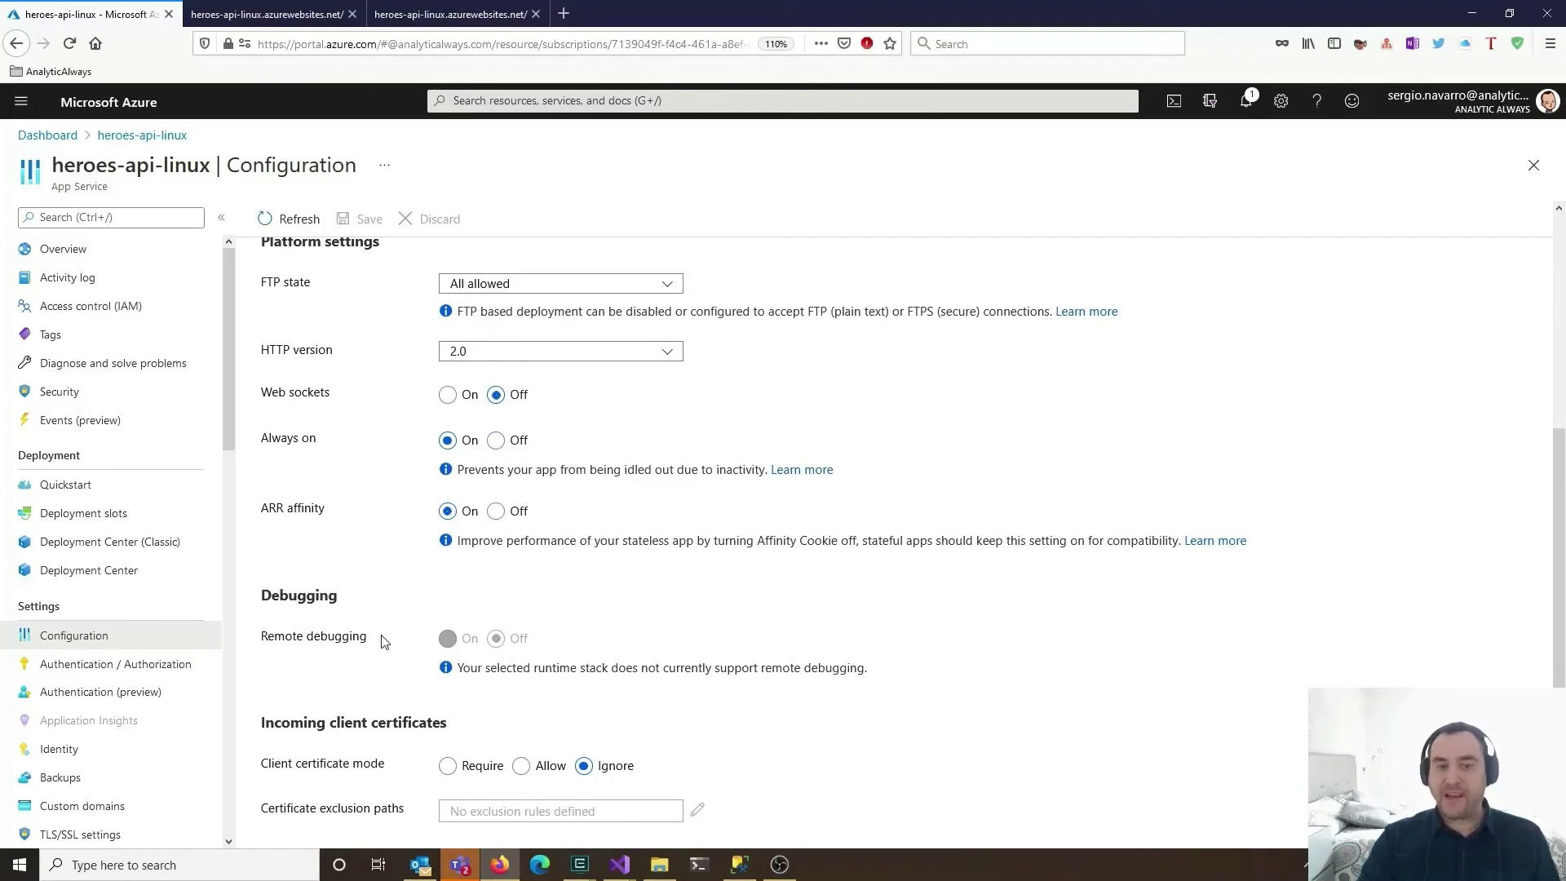
pyautogui.hotkey('shift', 'Tab')
pyautogui.scroll(2, 894, 532)
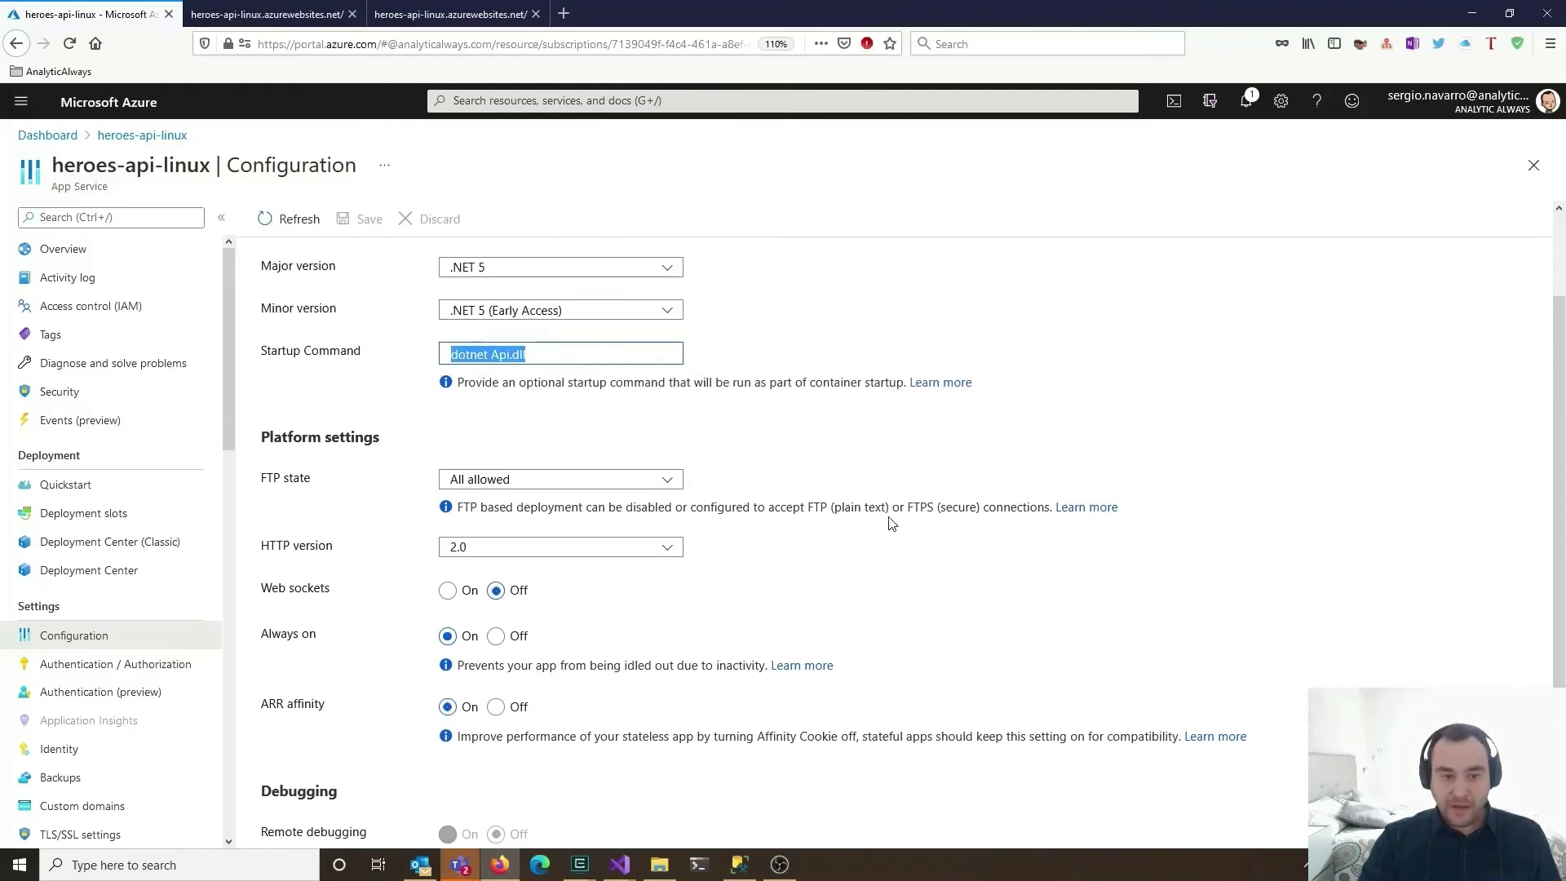
pyautogui.click(507, 709)
pyautogui.scroll(1, 862, 649)
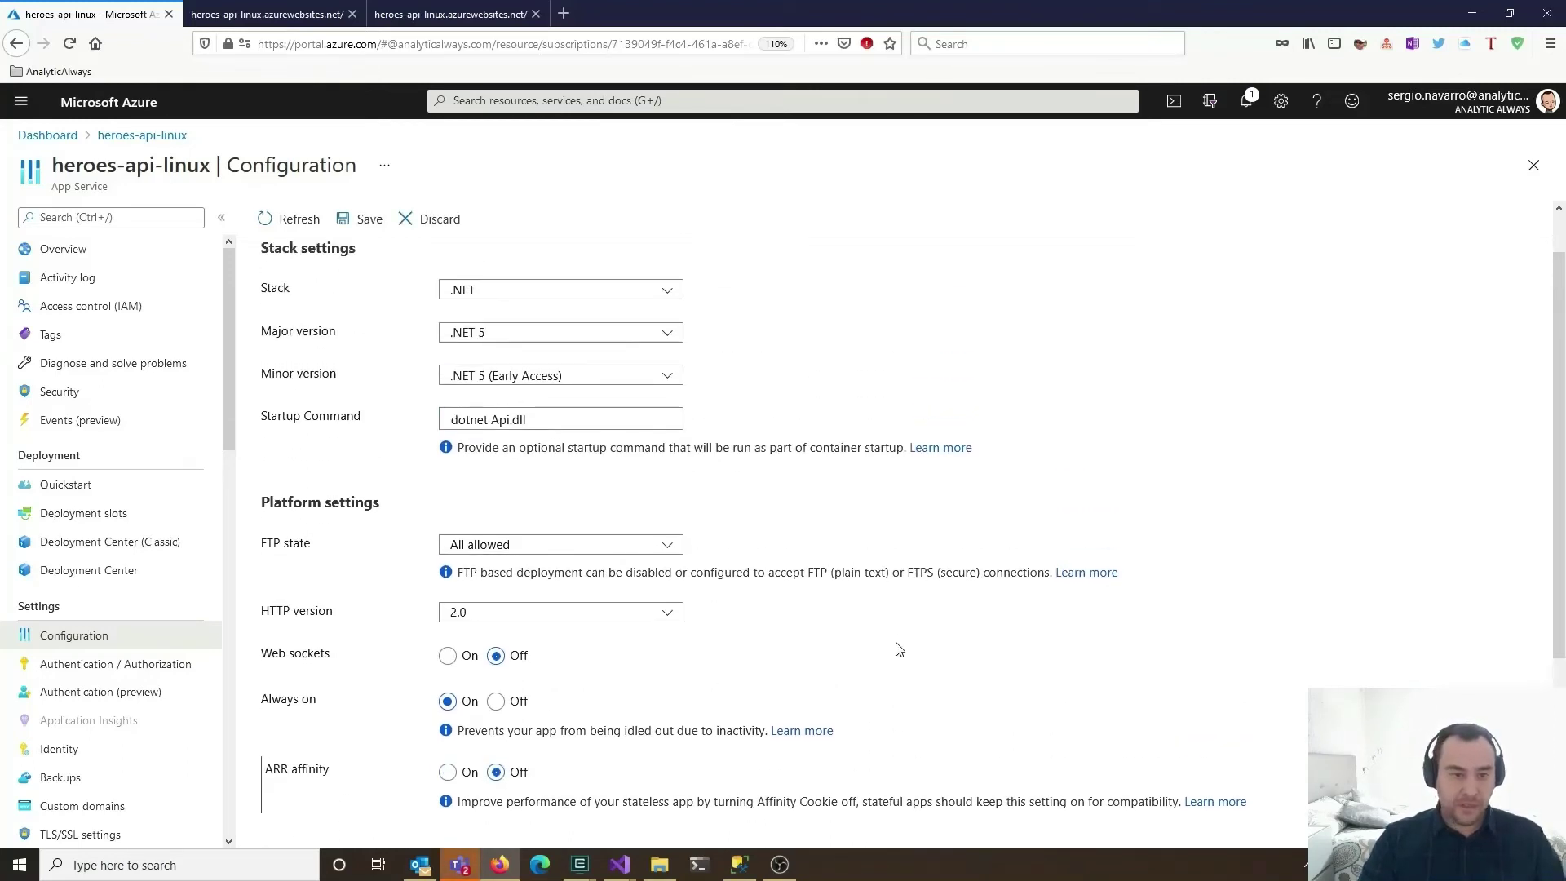
pyautogui.click(613, 548)
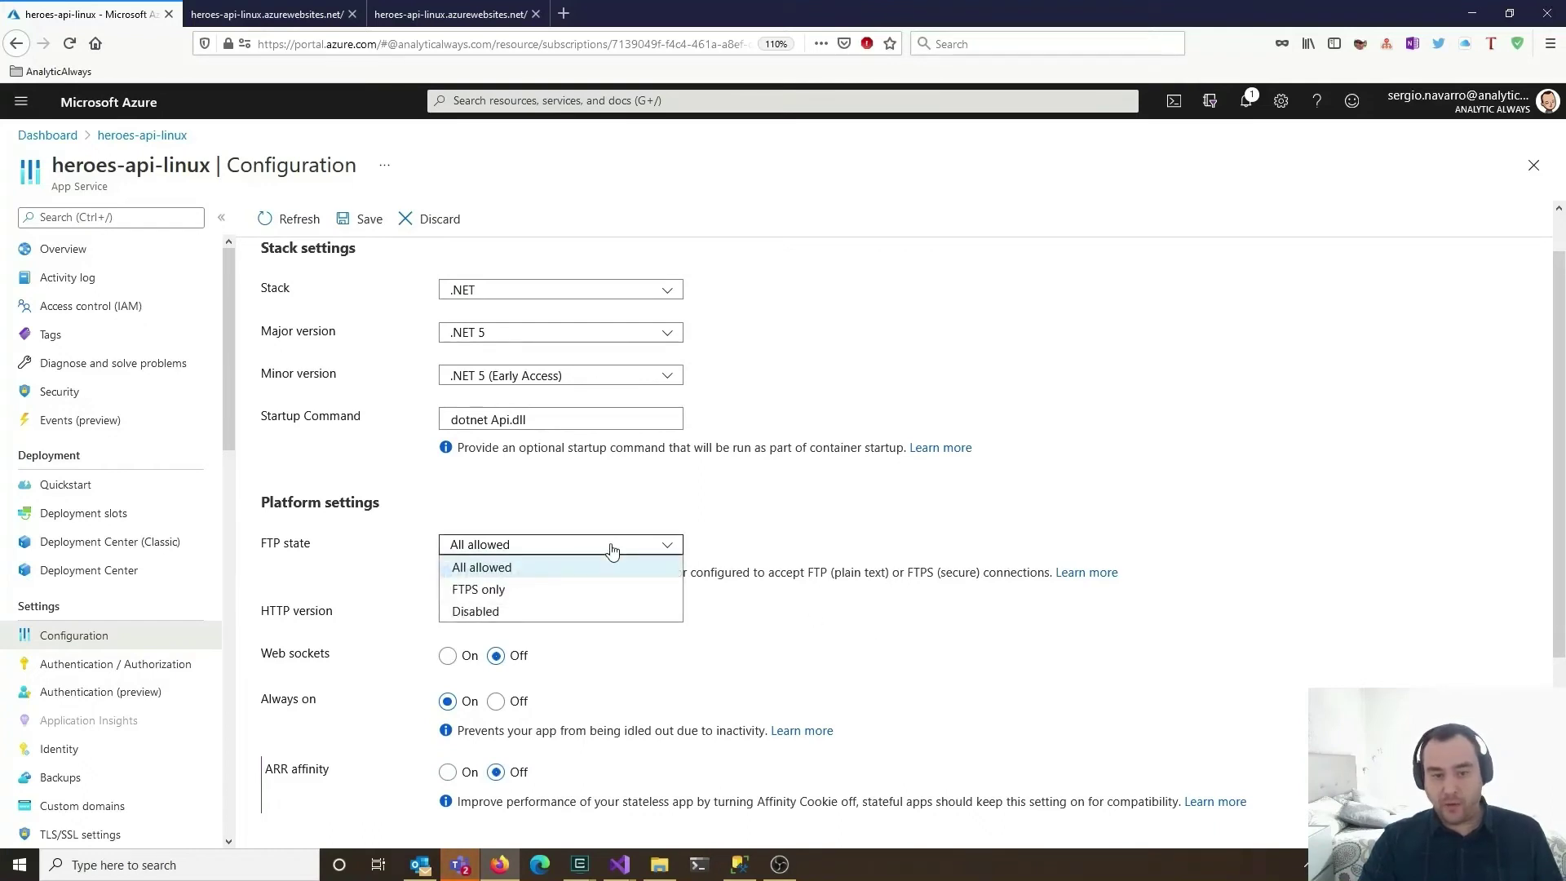
pyautogui.click(501, 613)
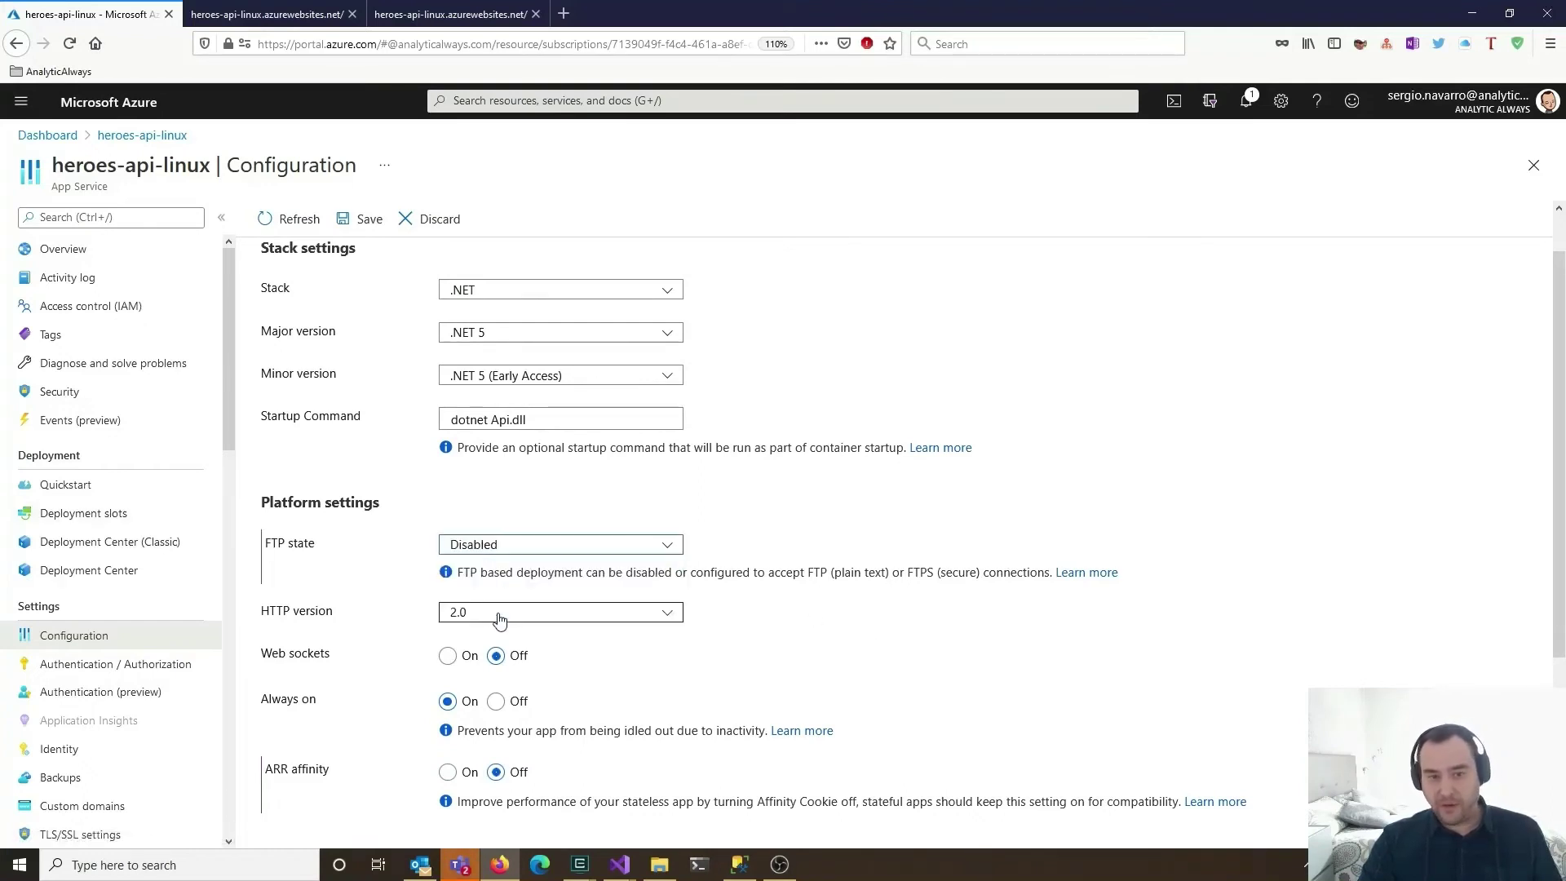
pyautogui.click(363, 218)
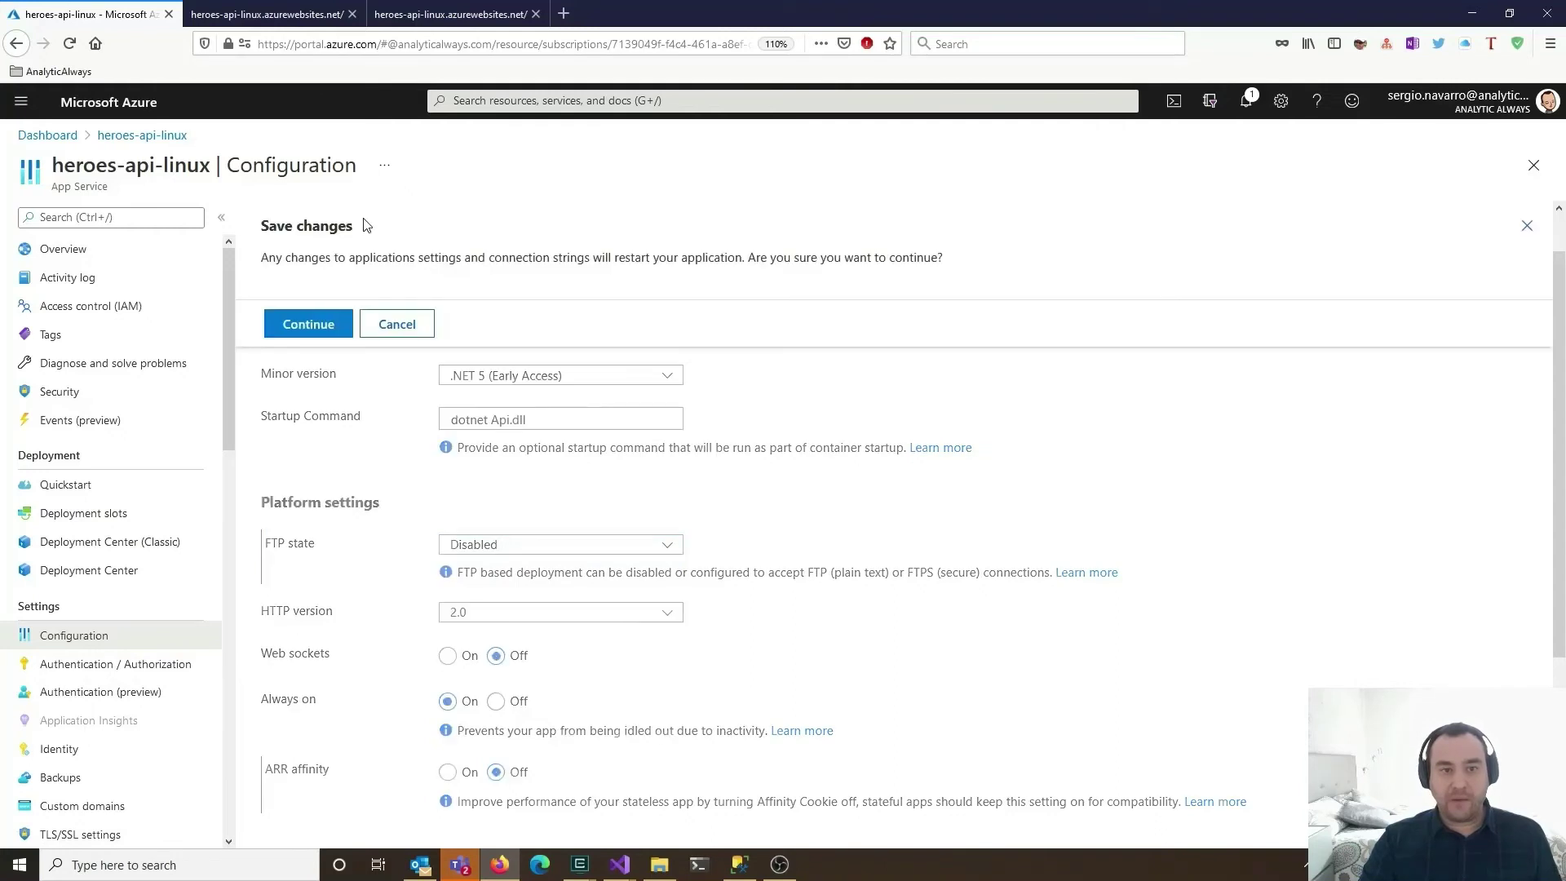
pyautogui.click(325, 325)
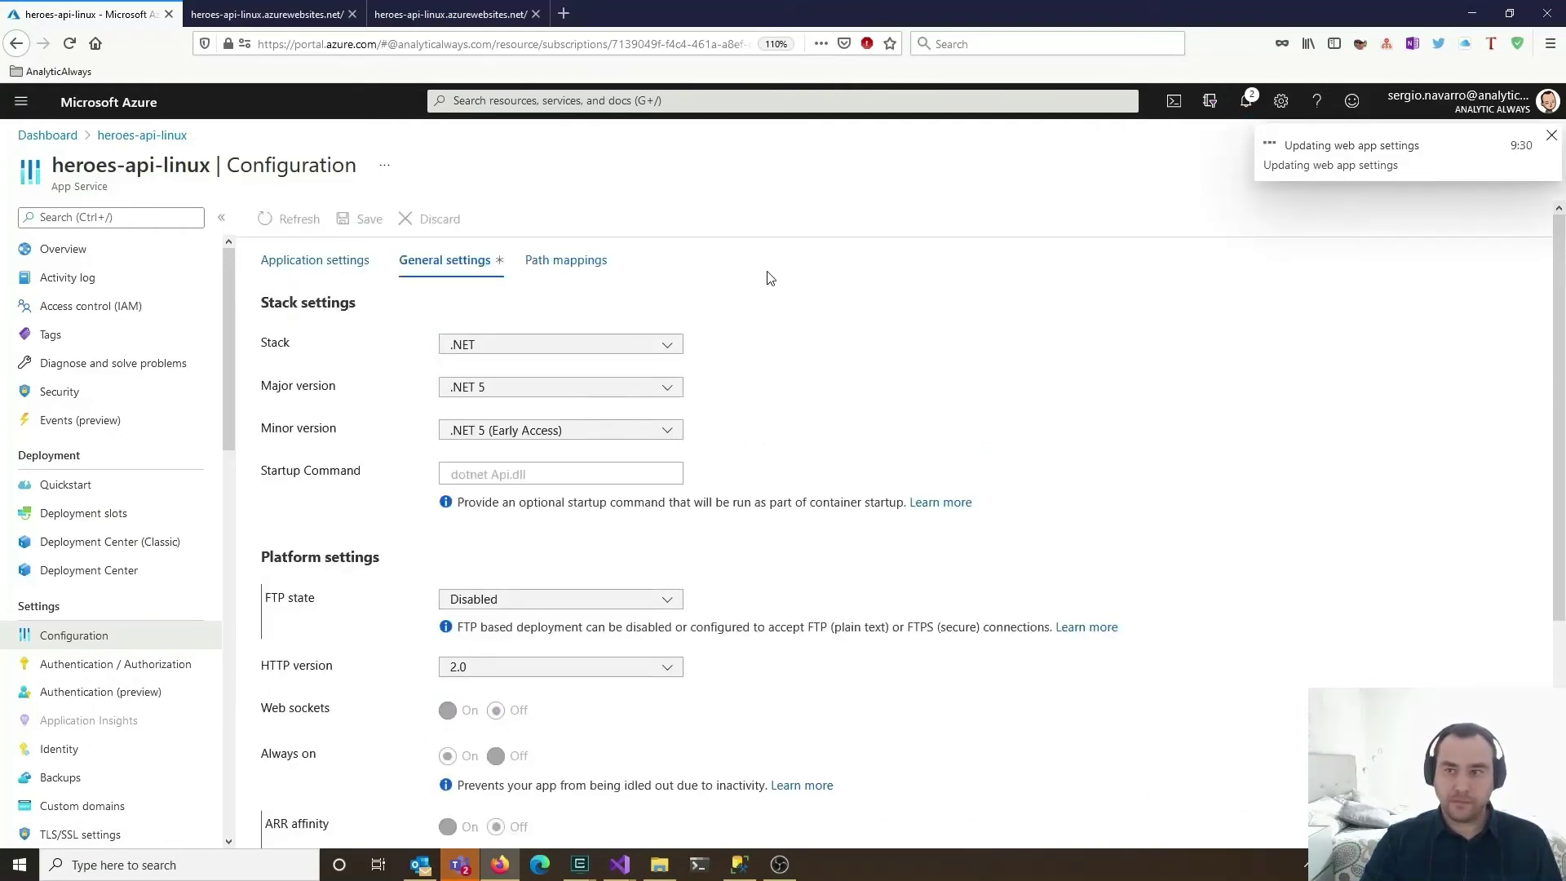
# Close the blank heroes-api-linux site page and reload the /api/heroes page to check the API
pyautogui.click(245, 11)
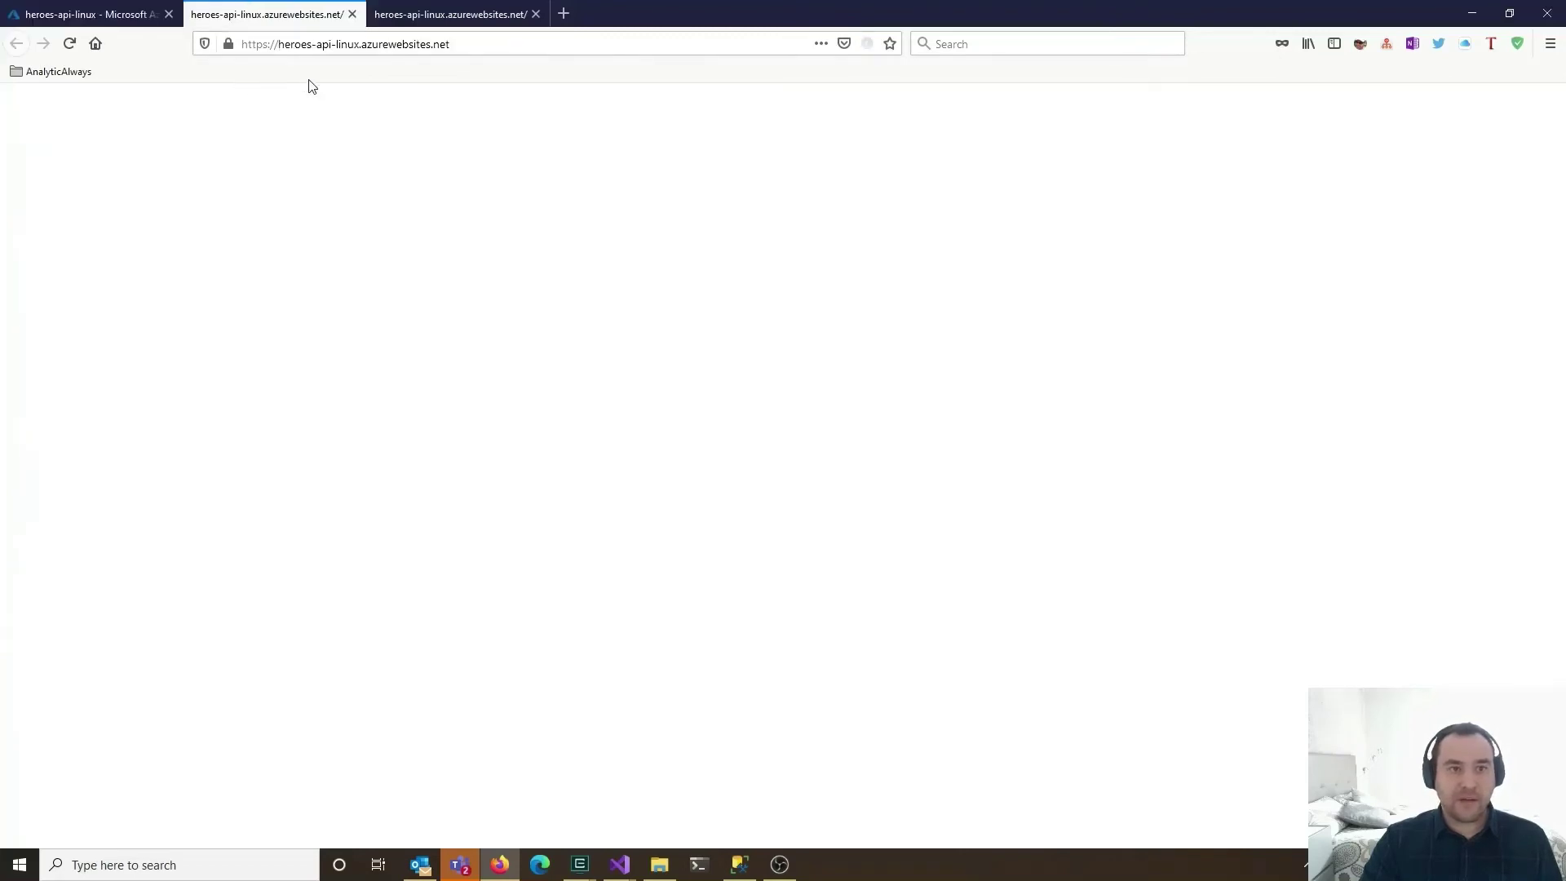
pyautogui.click(352, 14)
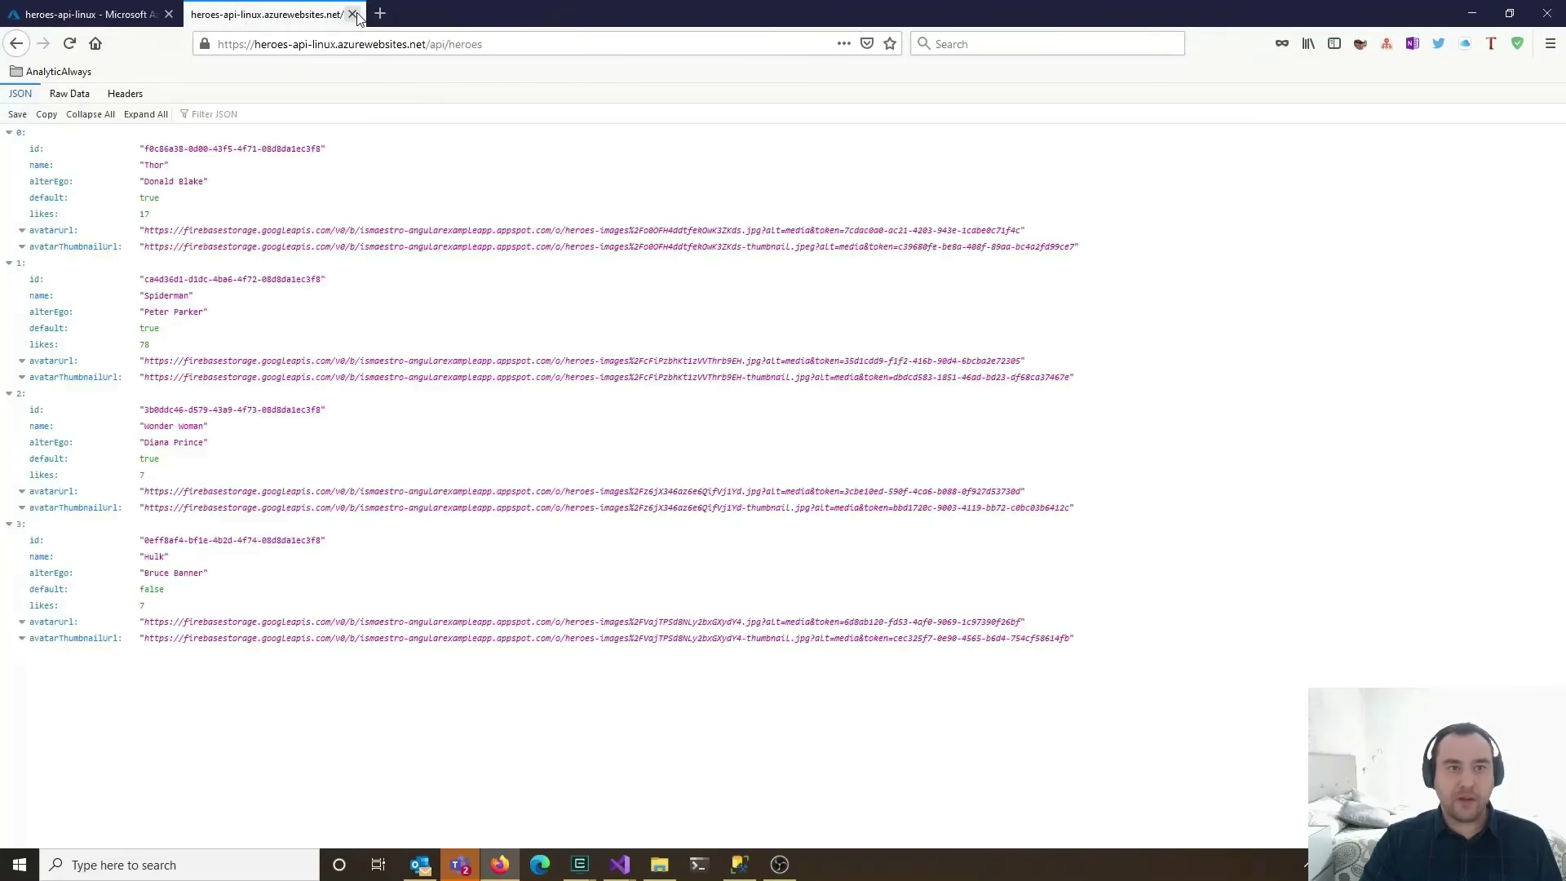
pyautogui.click(71, 44)
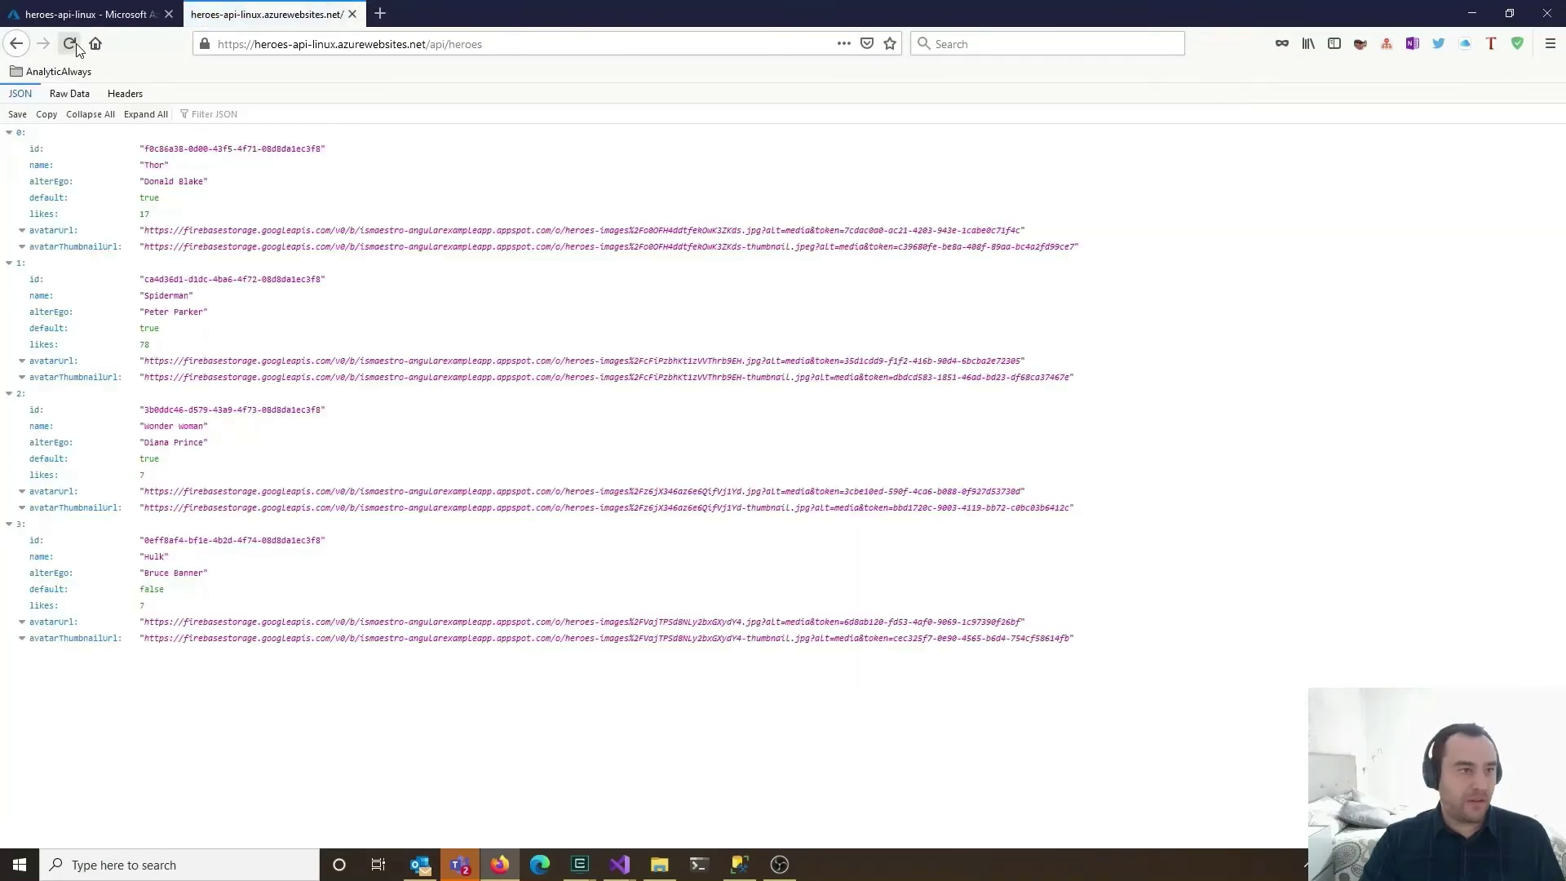
# Back in the Azure portal, search App Service Diagnostics for "heal" and open the Health check page of heroes-api-linux
pyautogui.click(89, 8)
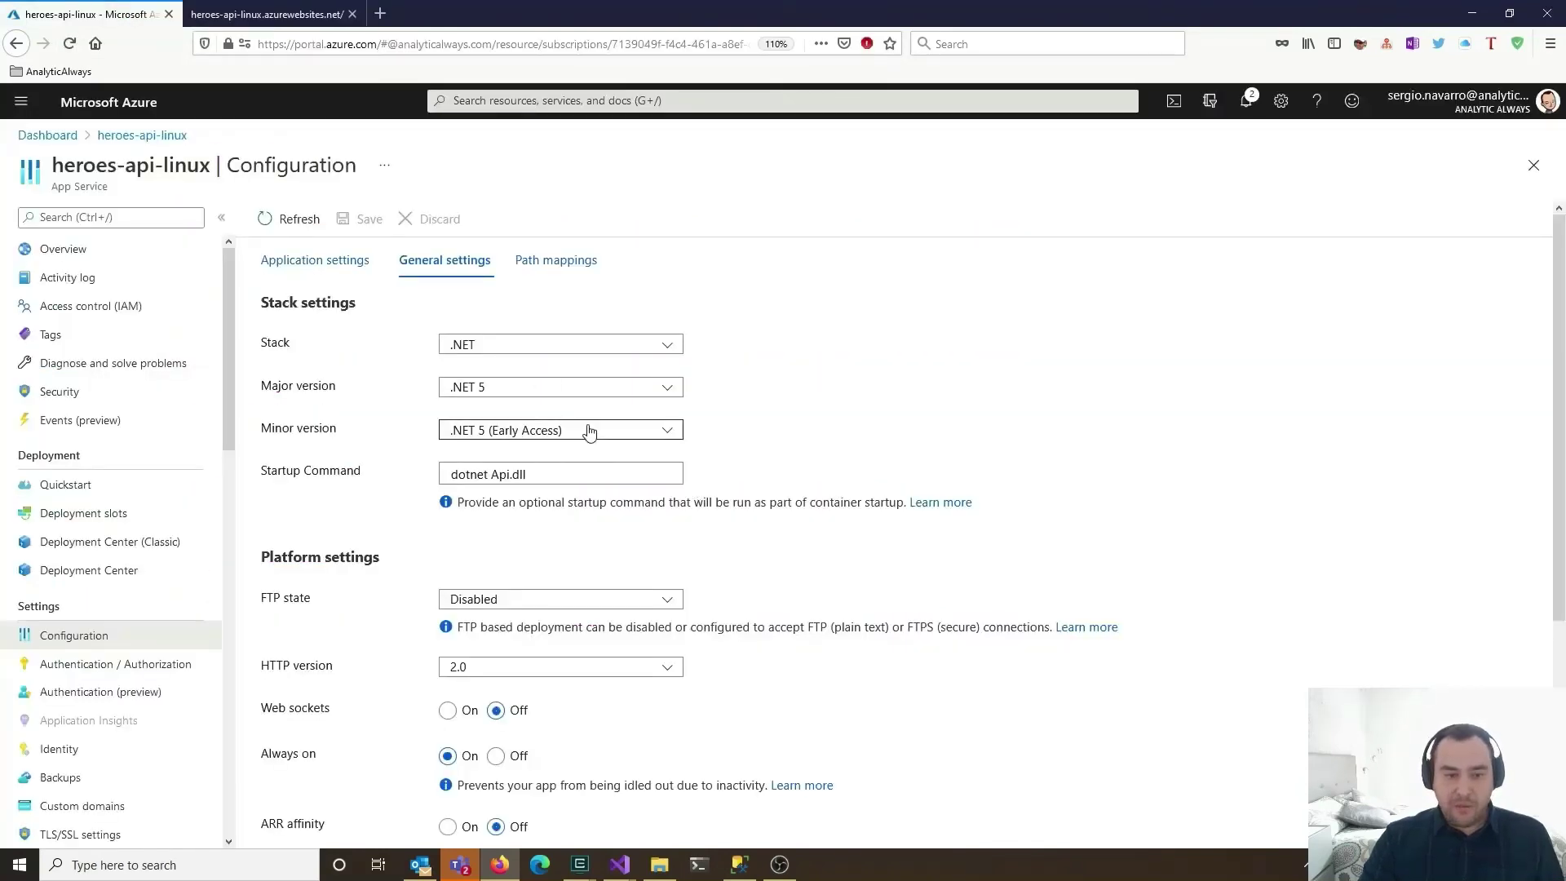
pyautogui.click(125, 365)
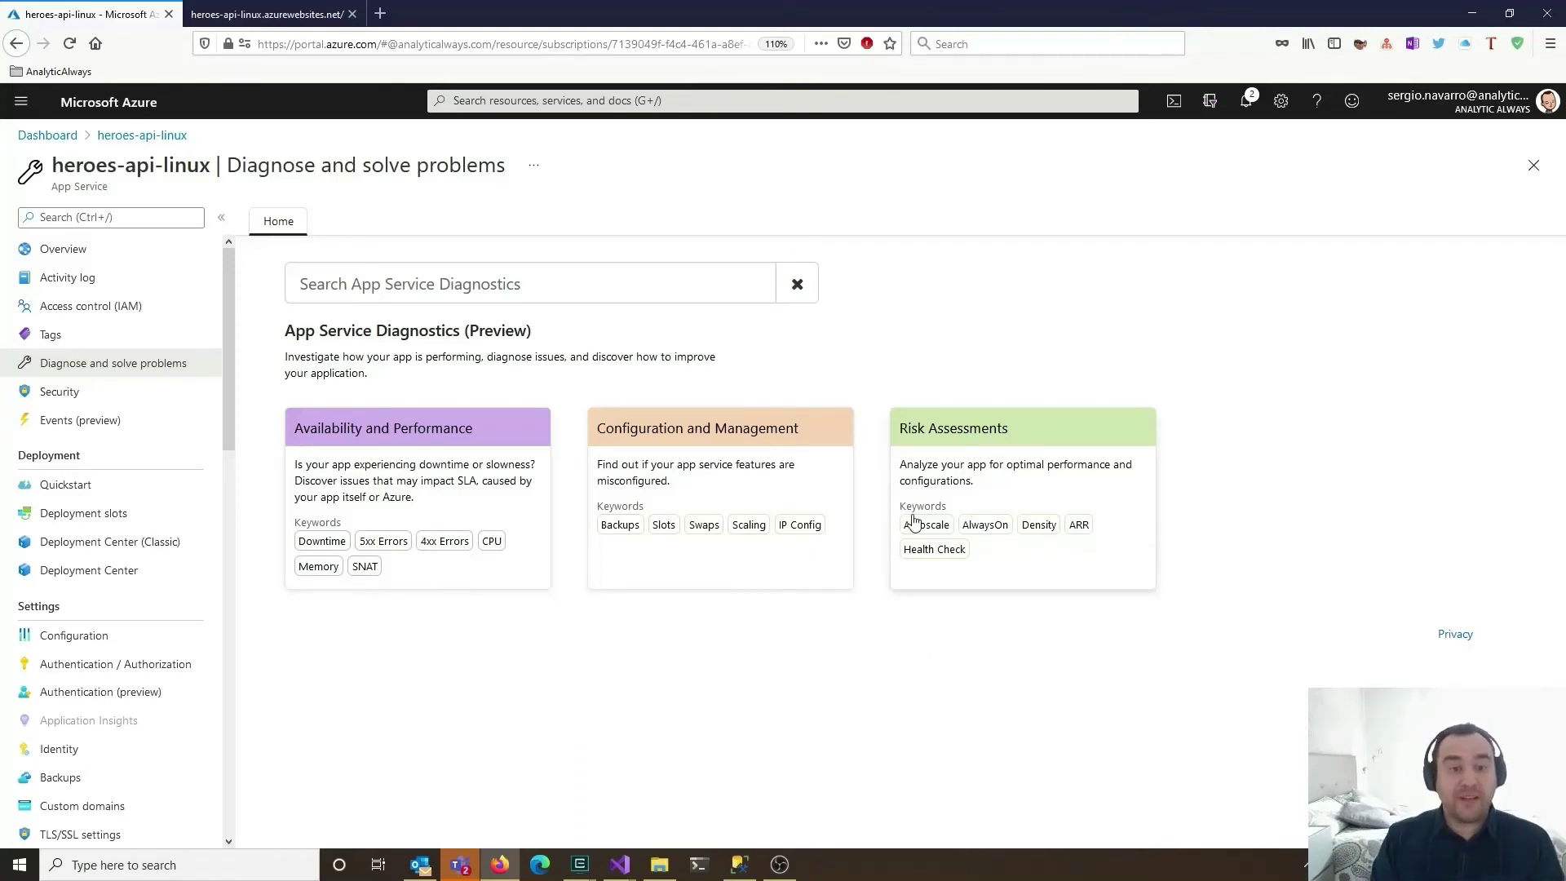
pyautogui.click(379, 284)
pyautogui.write('heal')
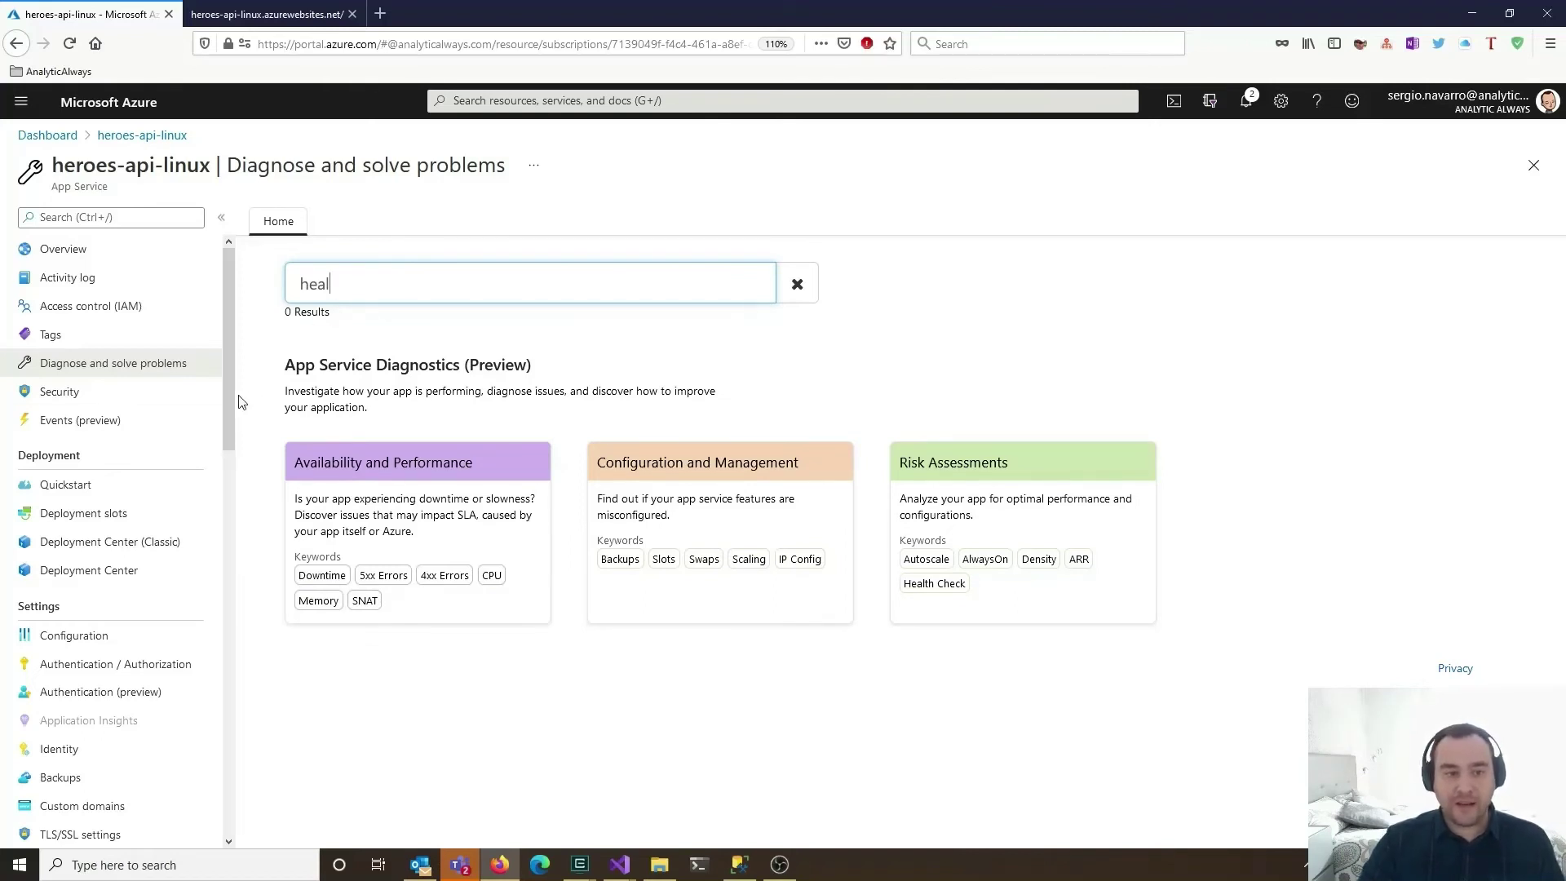
pyautogui.moveTo(229, 400)
pyautogui.mouseDown()
pyautogui.moveTo(203, 506)
pyautogui.moveTo(216, 726)
pyautogui.mouseUp()
pyautogui.click(72, 677)
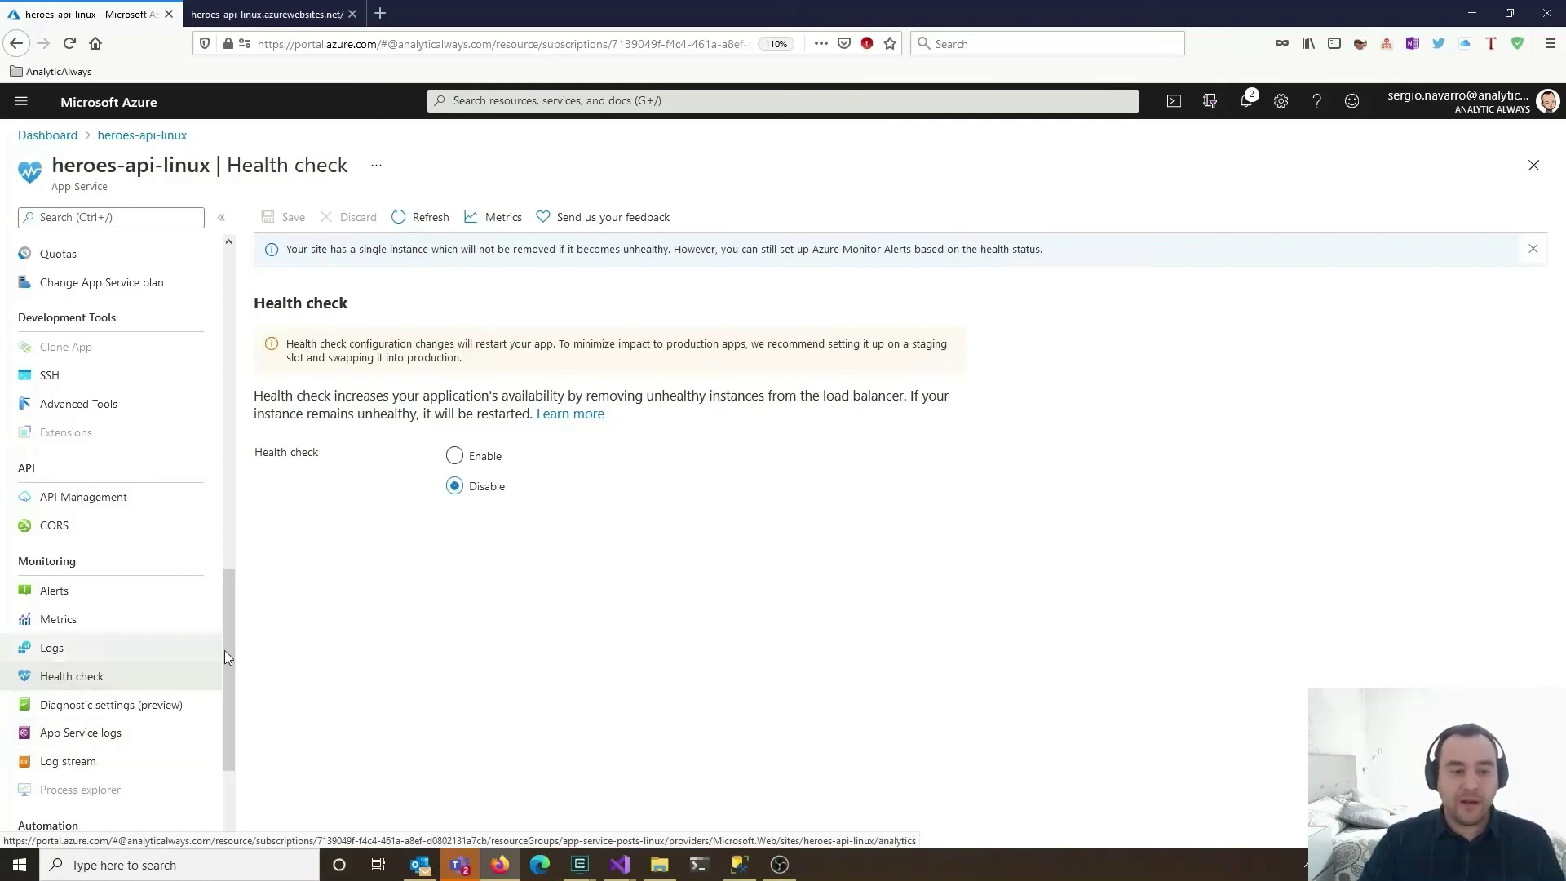
# Widen the Deployment slot setting column of the connection strings in Configuration and review the Deployment slots page
pyautogui.moveTo(229, 649); pyautogui.dragTo(259, 321)
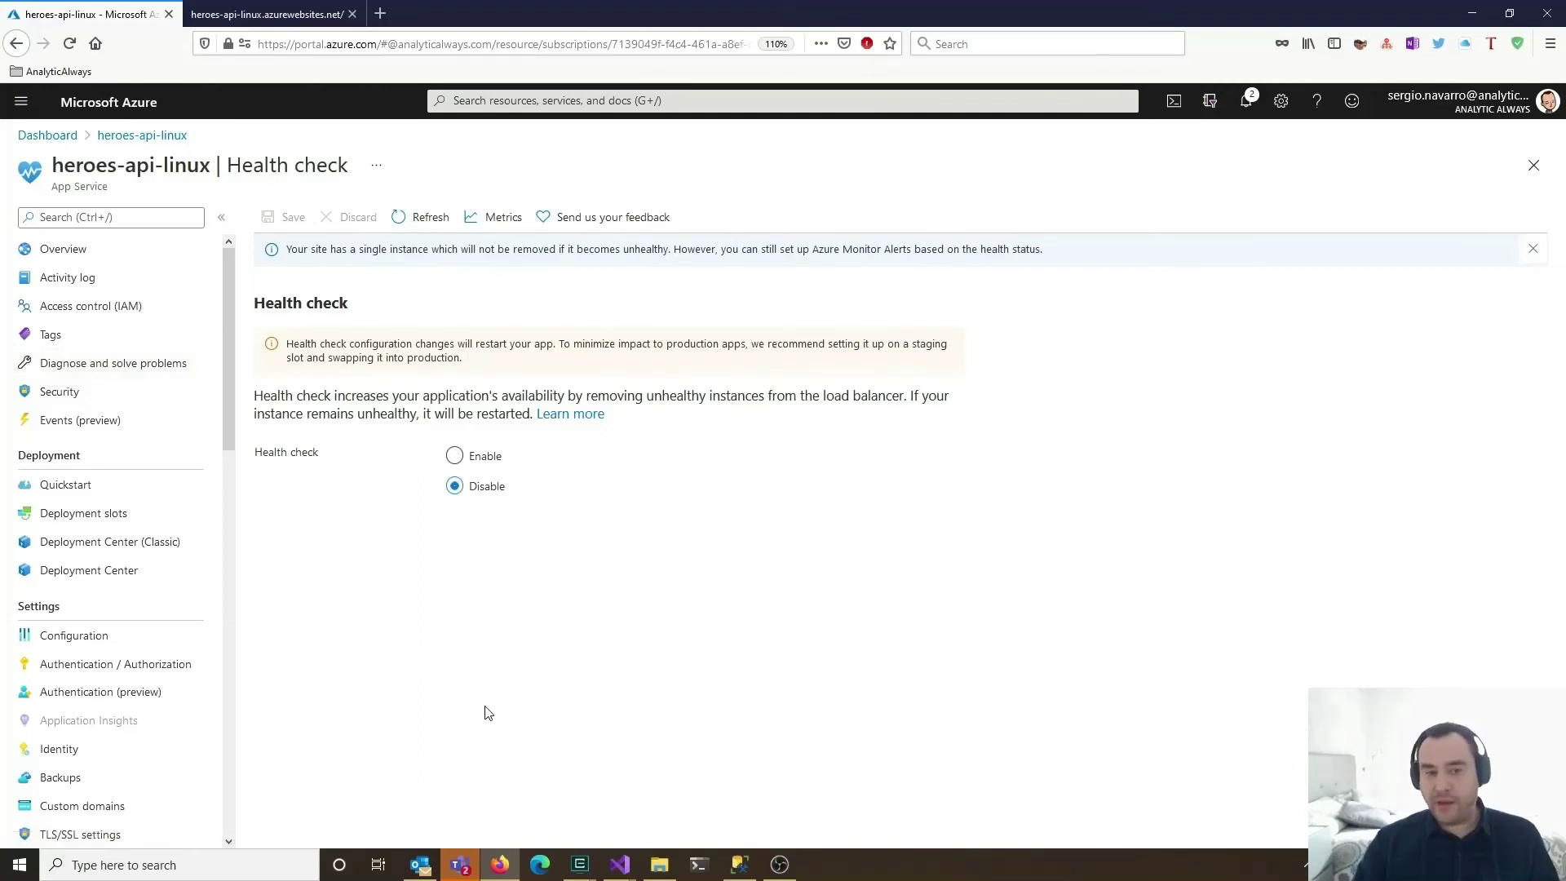
pyautogui.click(85, 641)
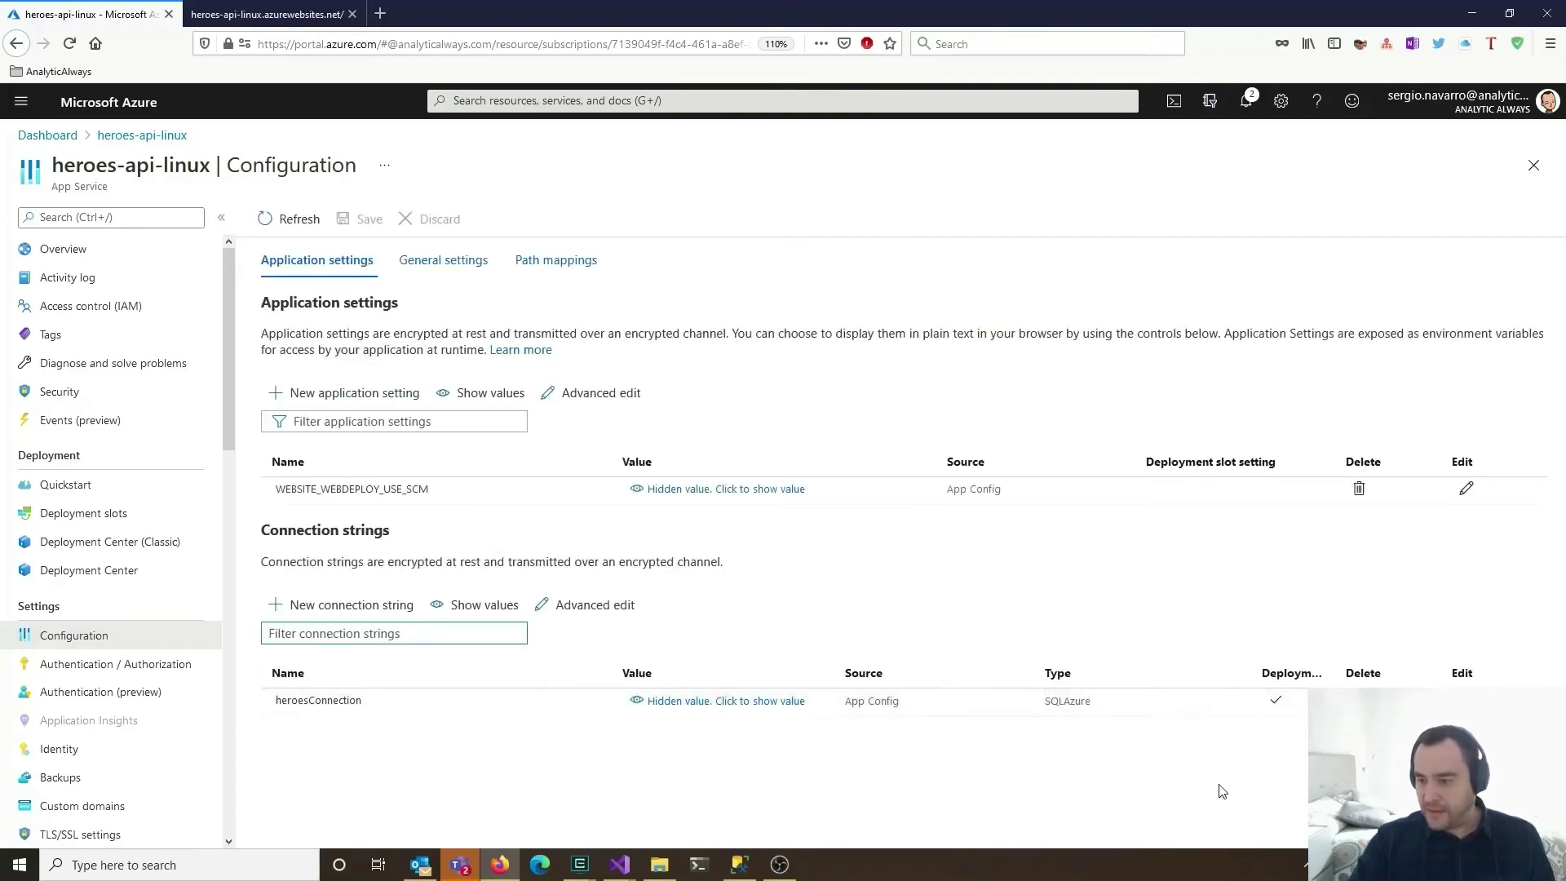
pyautogui.moveTo(1328, 675); pyautogui.dragTo(1431, 676)
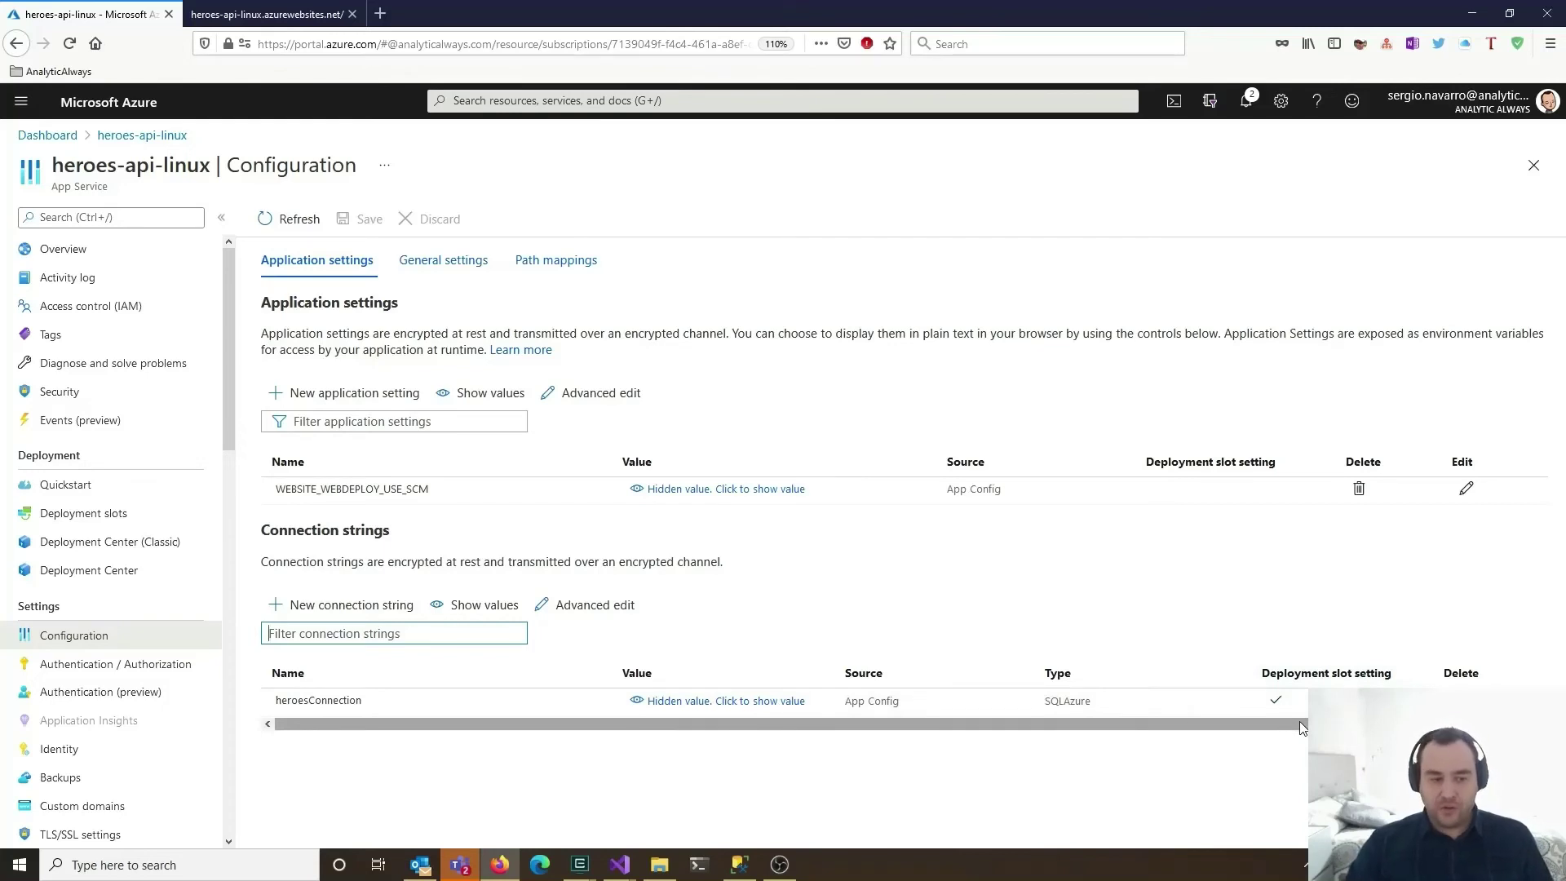
pyautogui.click(65, 513)
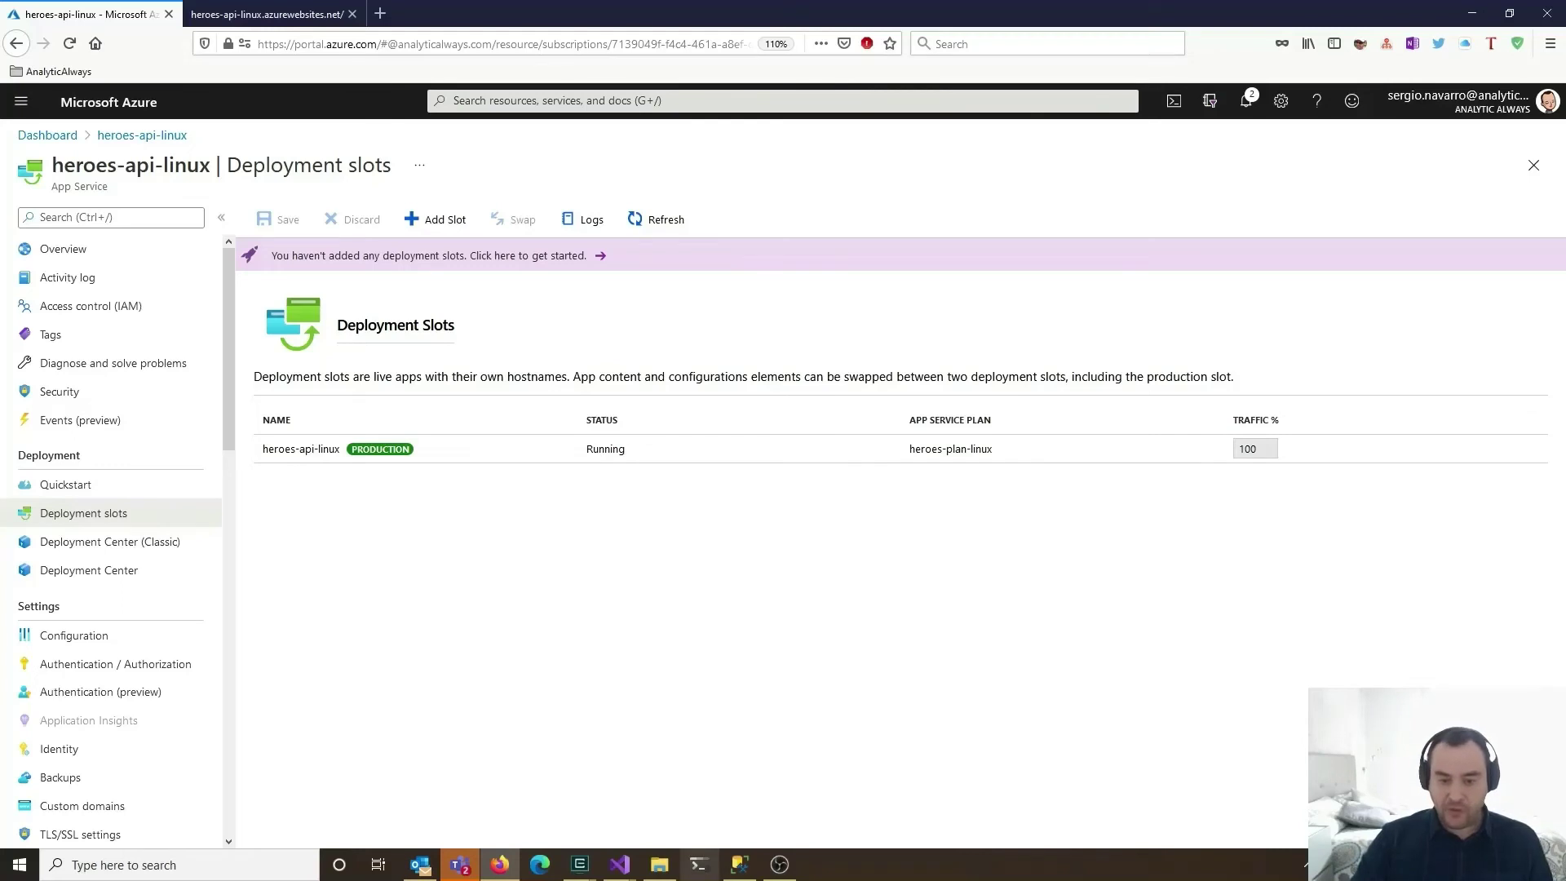
# Switch to the terminal and change to the home directory with cd
pyautogui.click(702, 867)
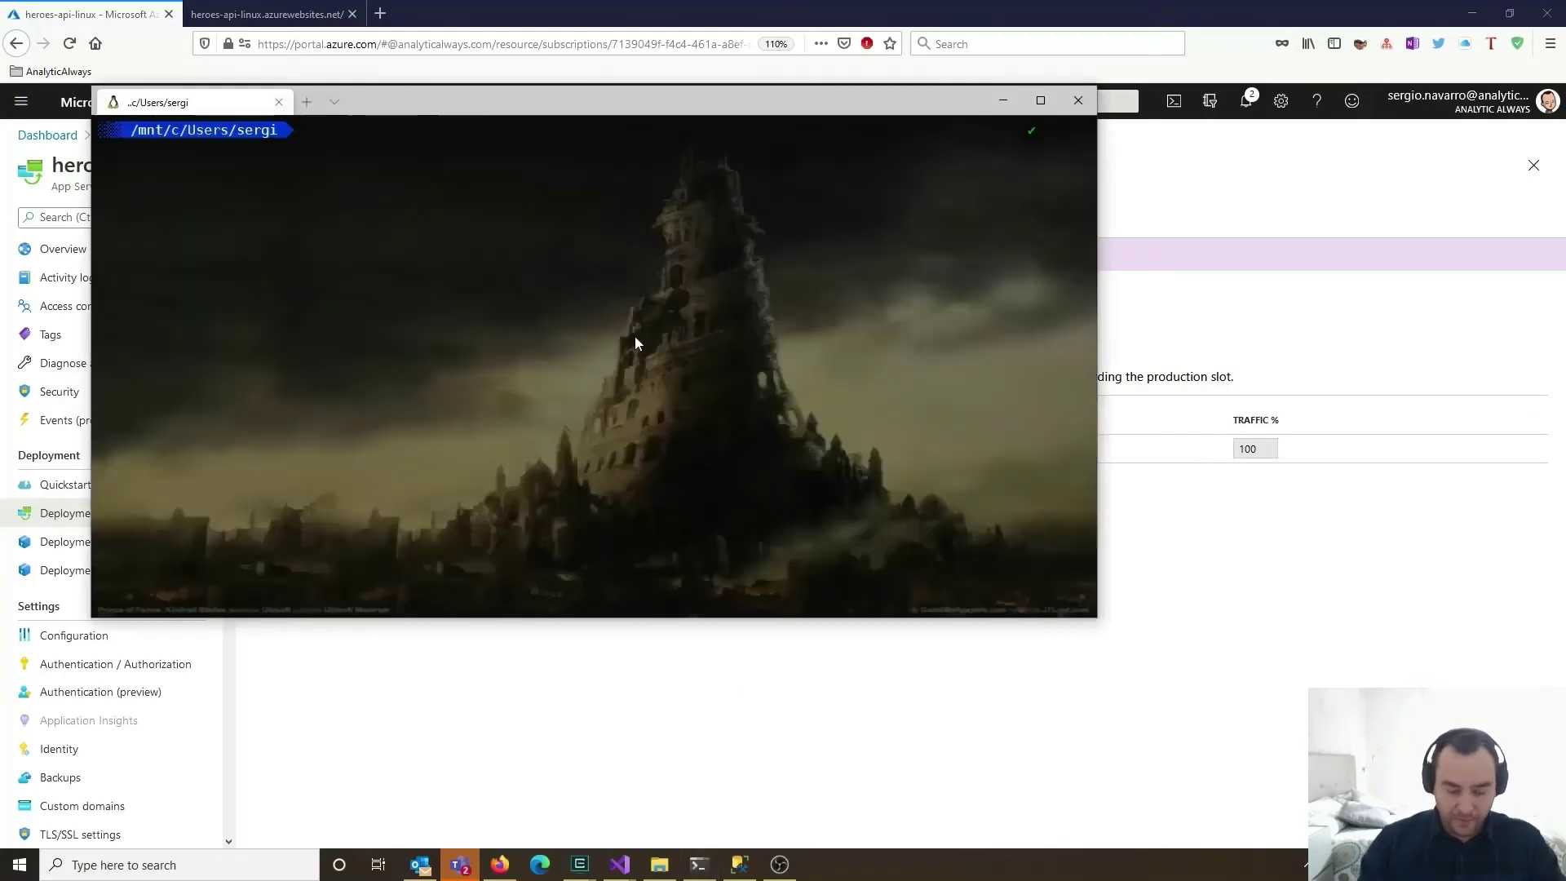
pyautogui.write('cd s')
pyautogui.press('BackSpace')
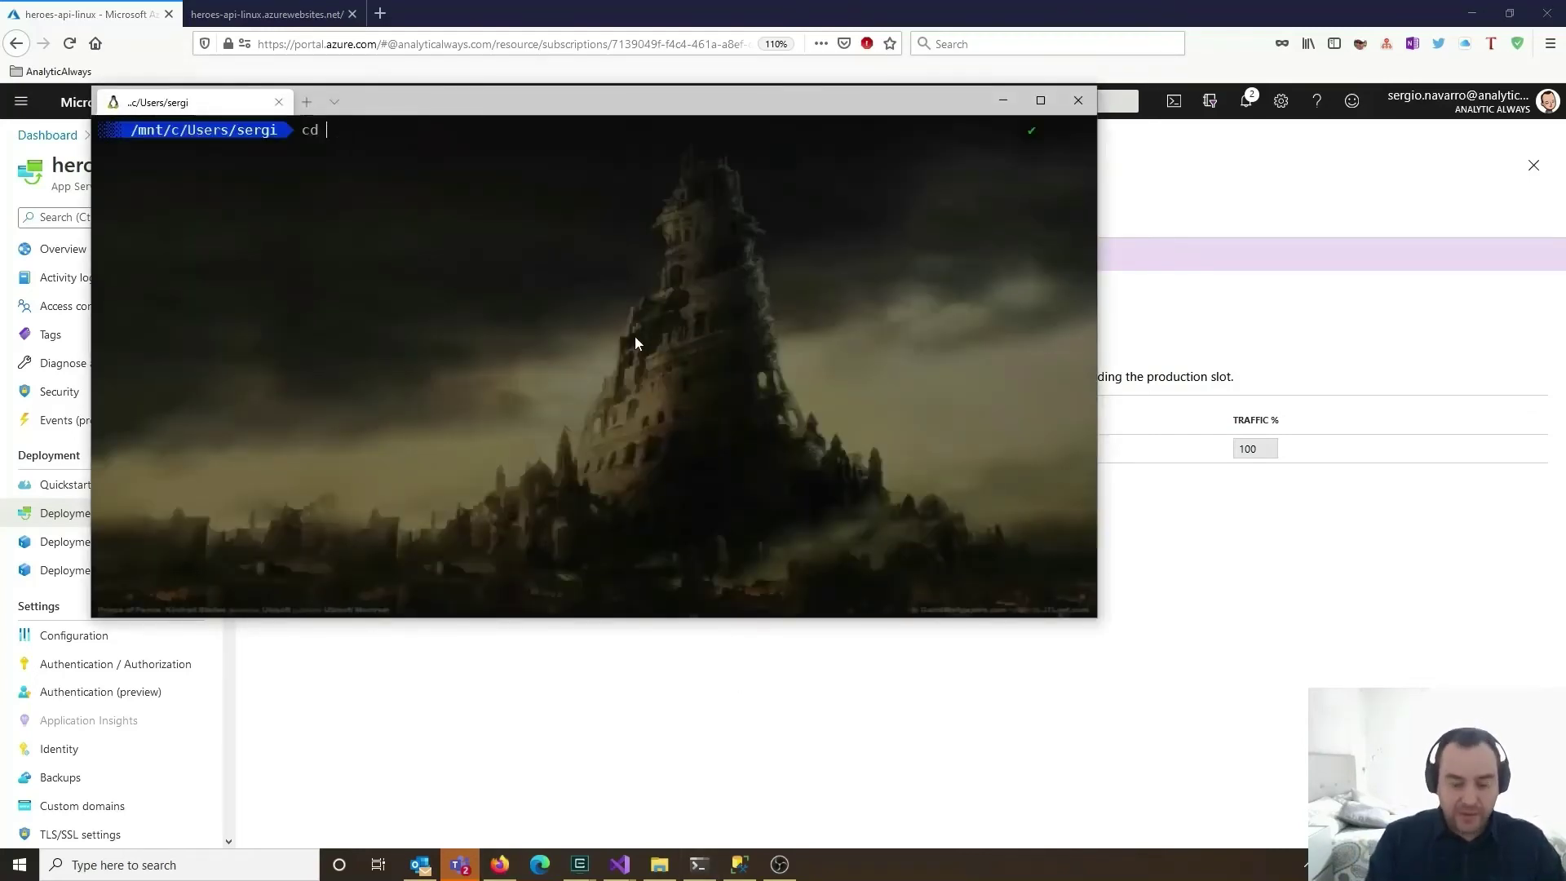
pyautogui.write('Re')
pyautogui.press('Tab')
pyautogui.press('BackSpace')
pyautogui.press('BackSpace')
pyautogui.press('BackSpace')
pyautogui.press('BackSpace')
pyautogui.press('BackSpace')
pyautogui.press('BackSpace')
pyautogui.press('BackSpace')
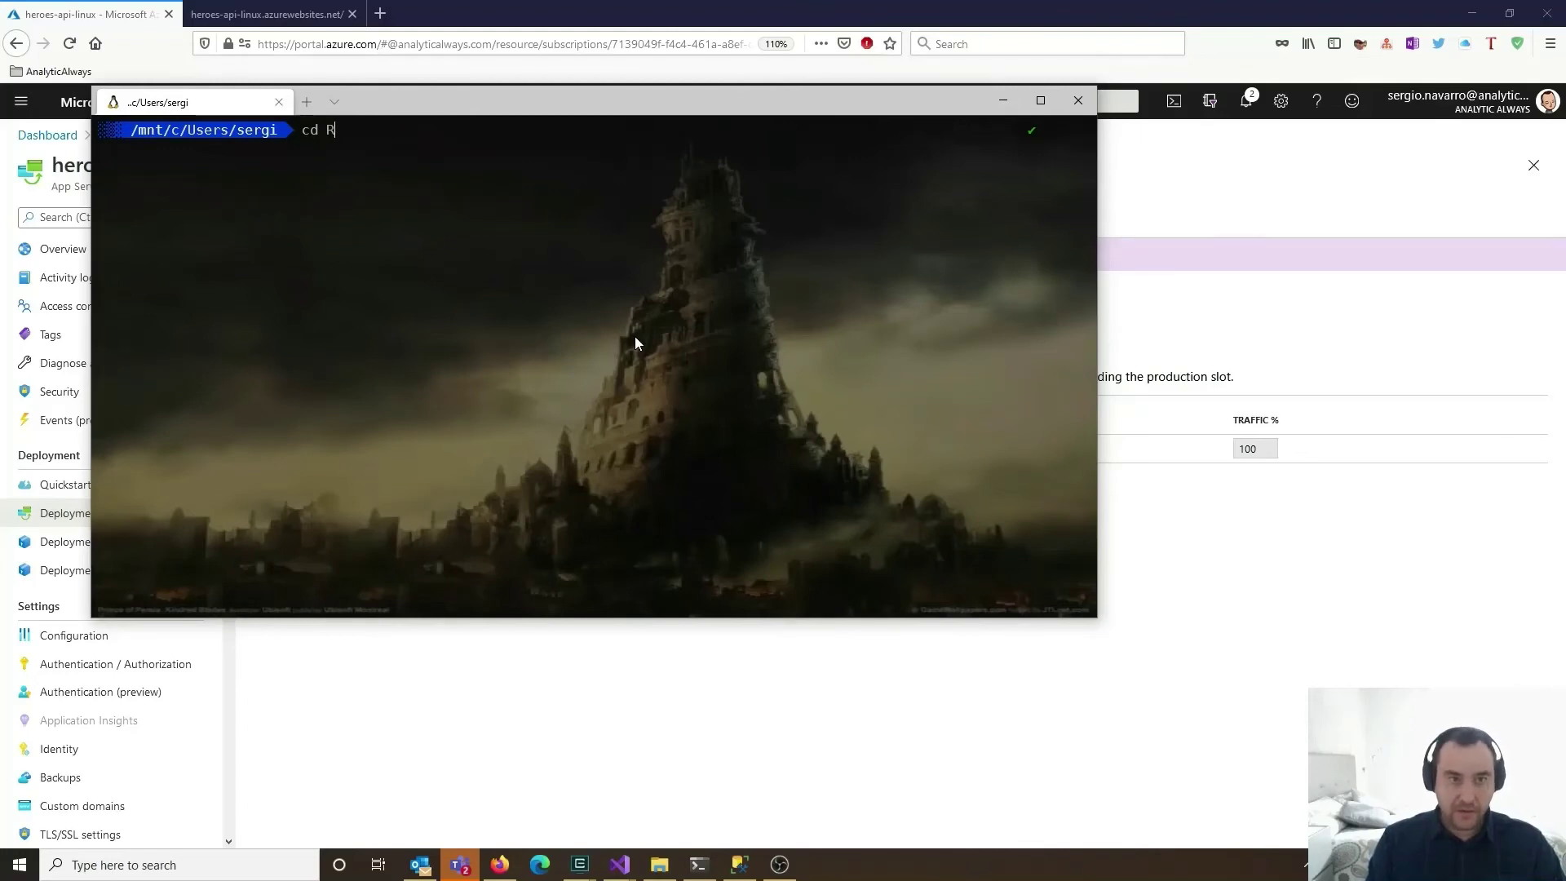
pyautogui.press('Return')
# Change the terminal's working directory to repos/AppServicePosts/src/scripts
pyautogui.write('cd c')
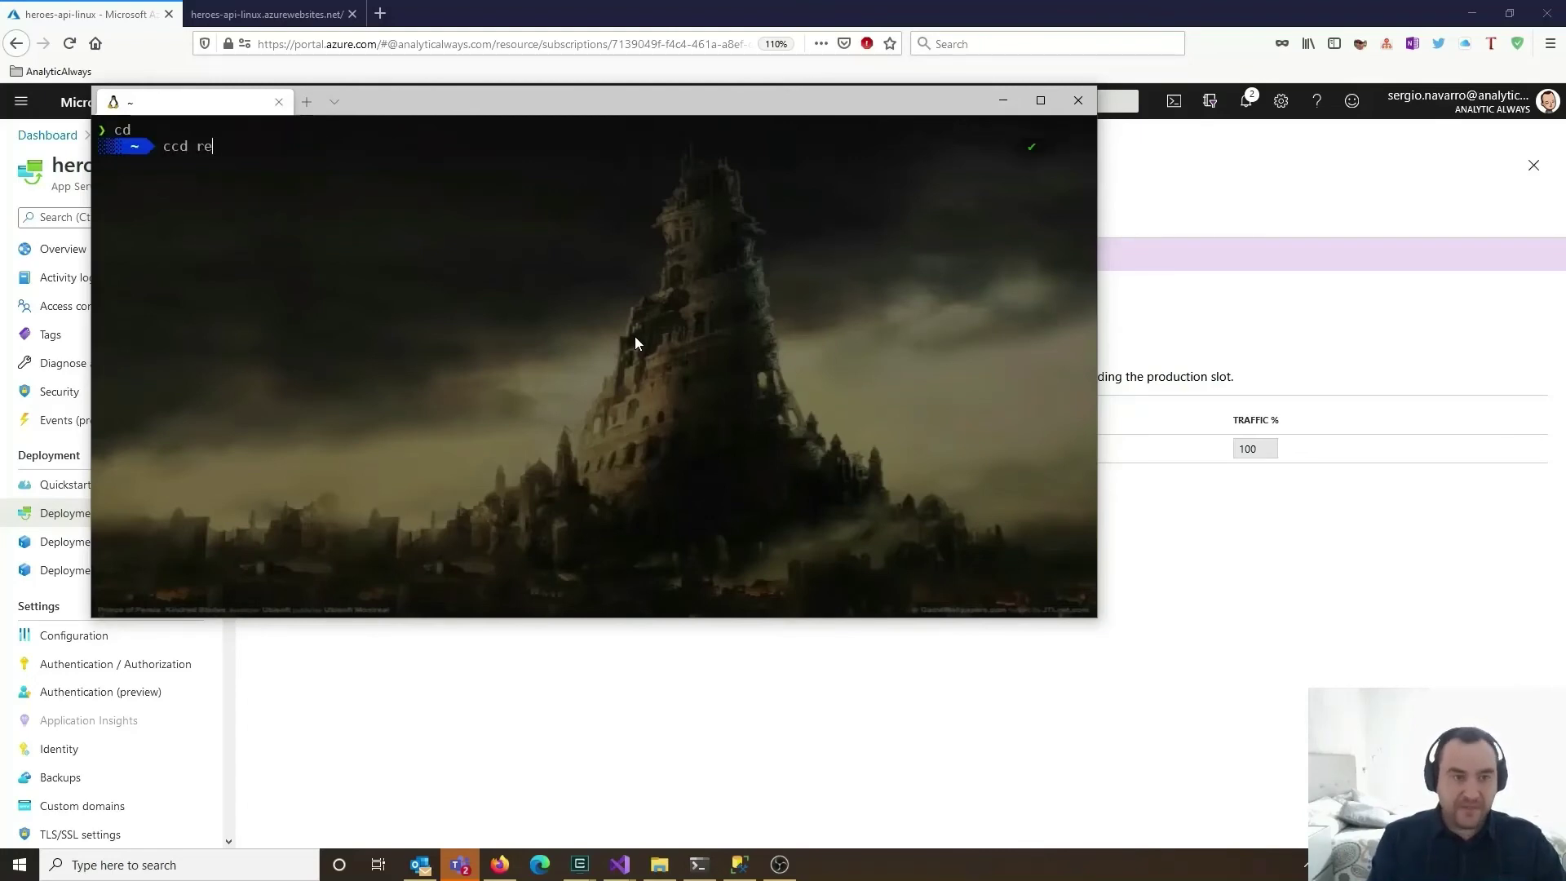
pyautogui.press('BackSpace')
pyautogui.press('BackSpace')
pyautogui.press('BackSpace')
pyautogui.write('re')
pyautogui.press('Tab')
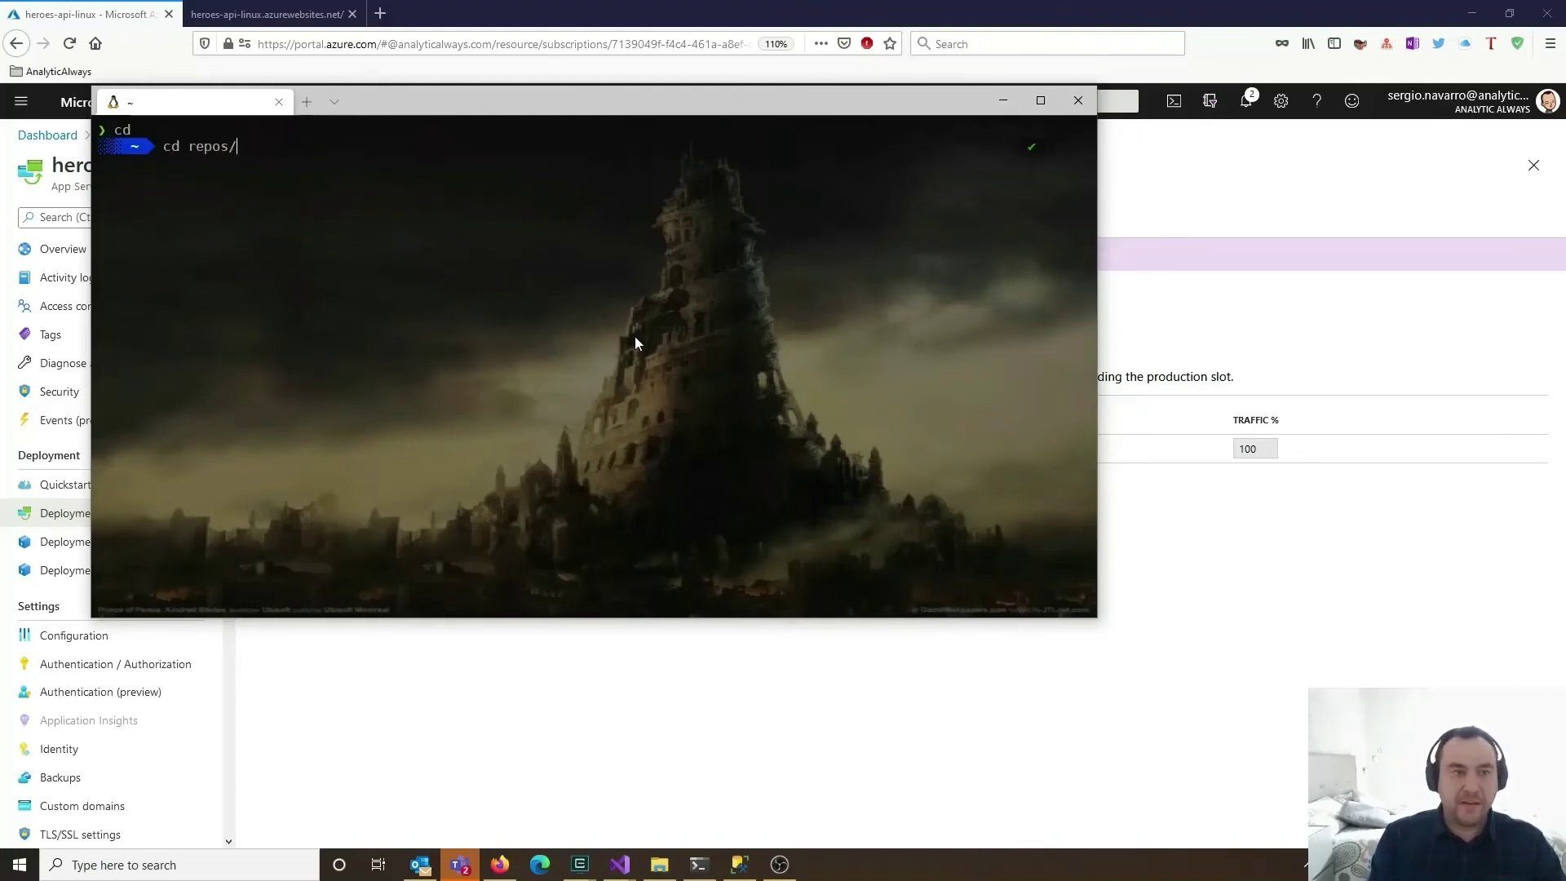
pyautogui.write('A')
pyautogui.press('Tab')
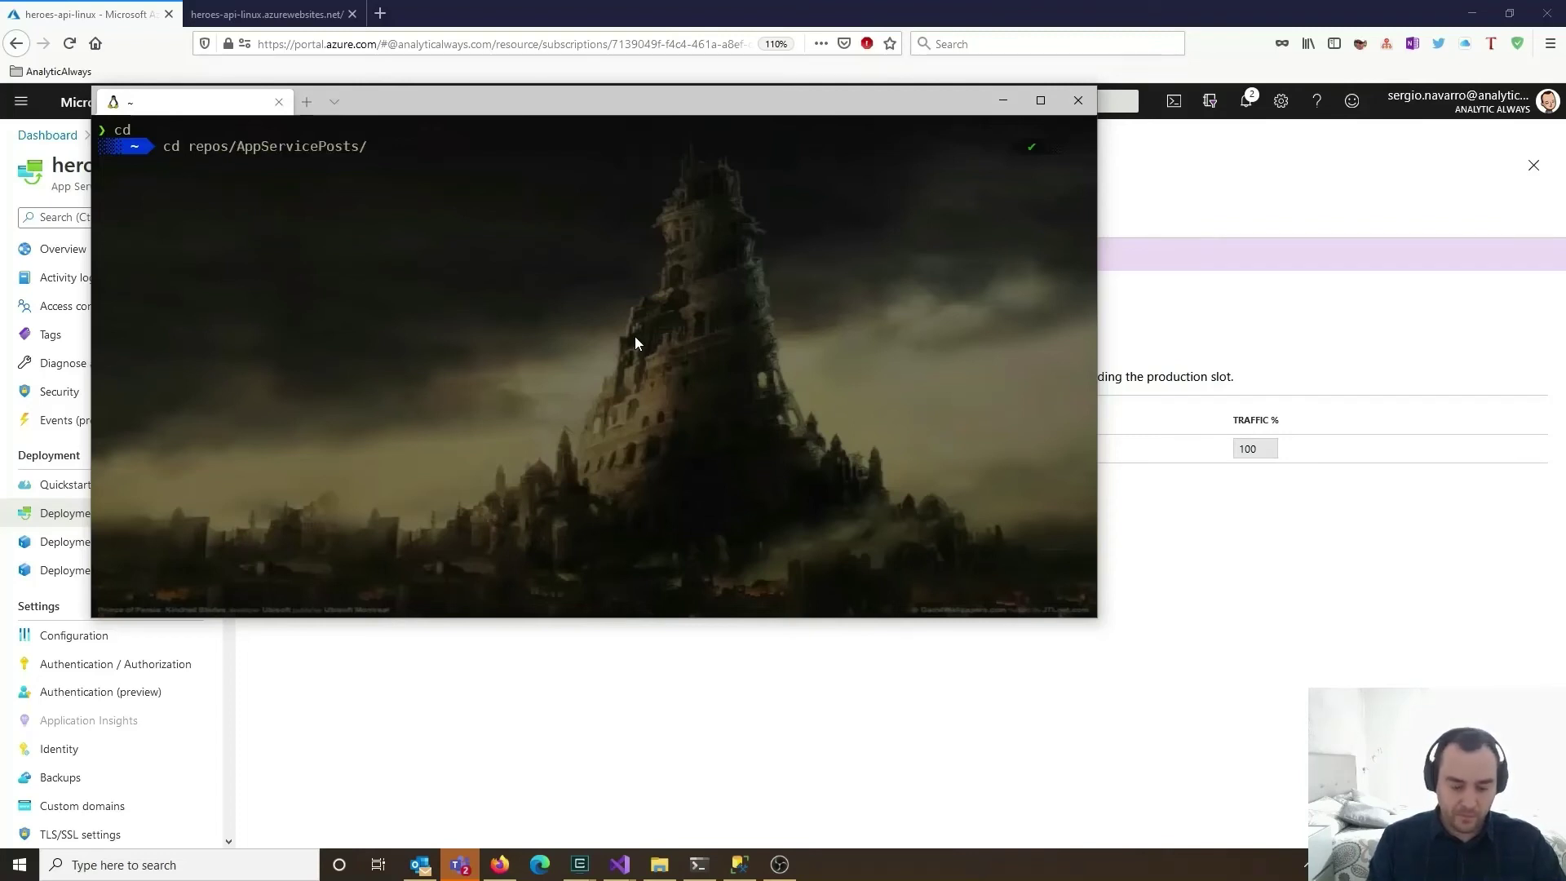
pyautogui.write('s')
pyautogui.press('Tab')
pyautogui.write('s')
pyautogui.press('Tab')
pyautogui.press('Return')
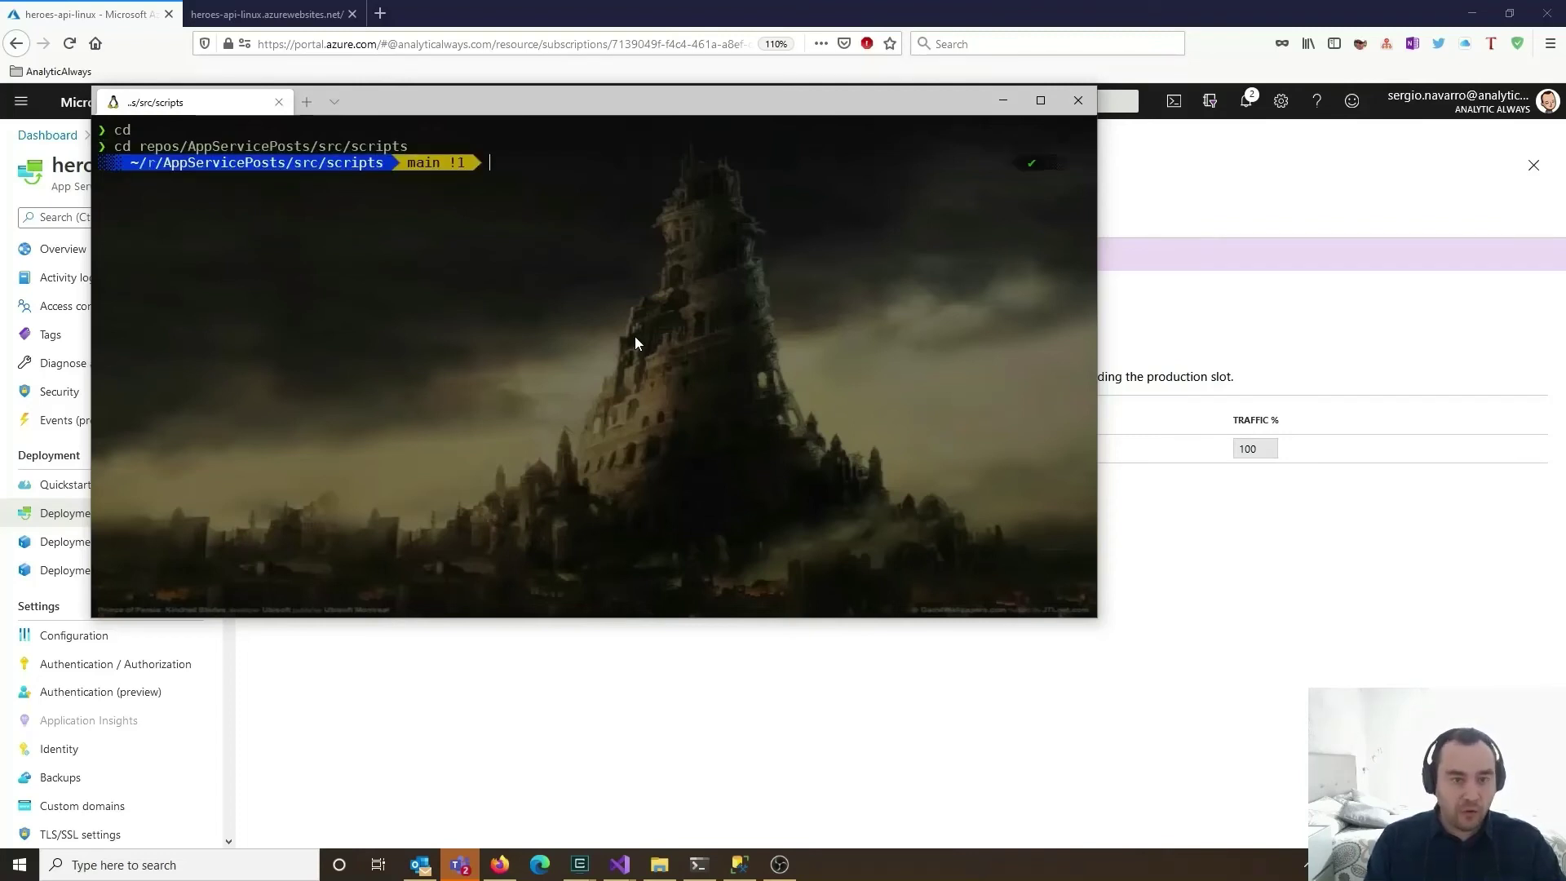
pyautogui.write('./c')
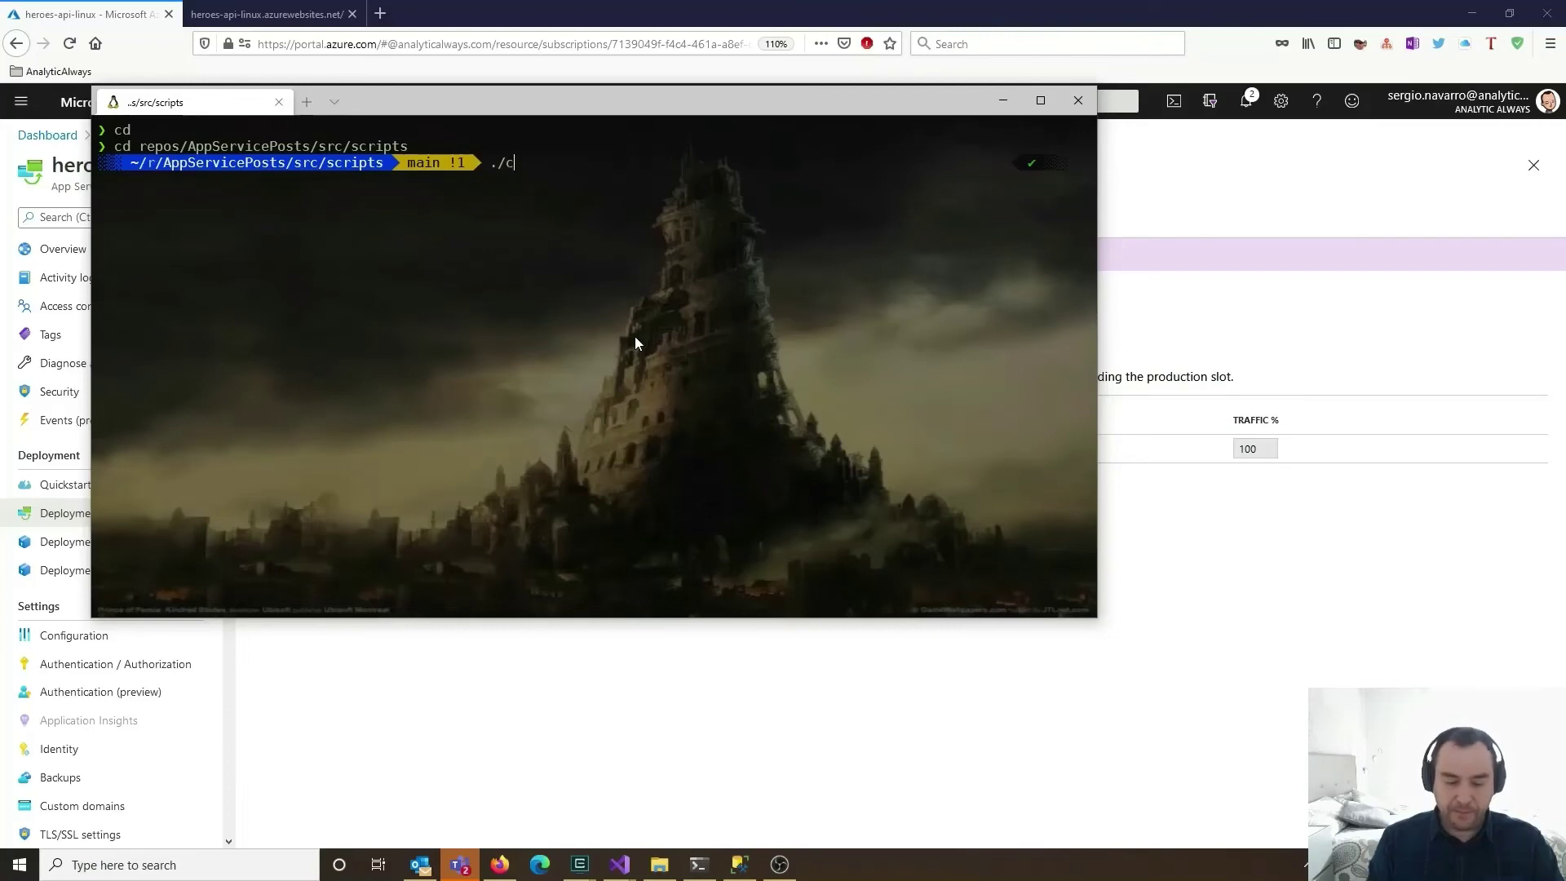
pyautogui.press('Tab')
pyautogui.click(194, 10)
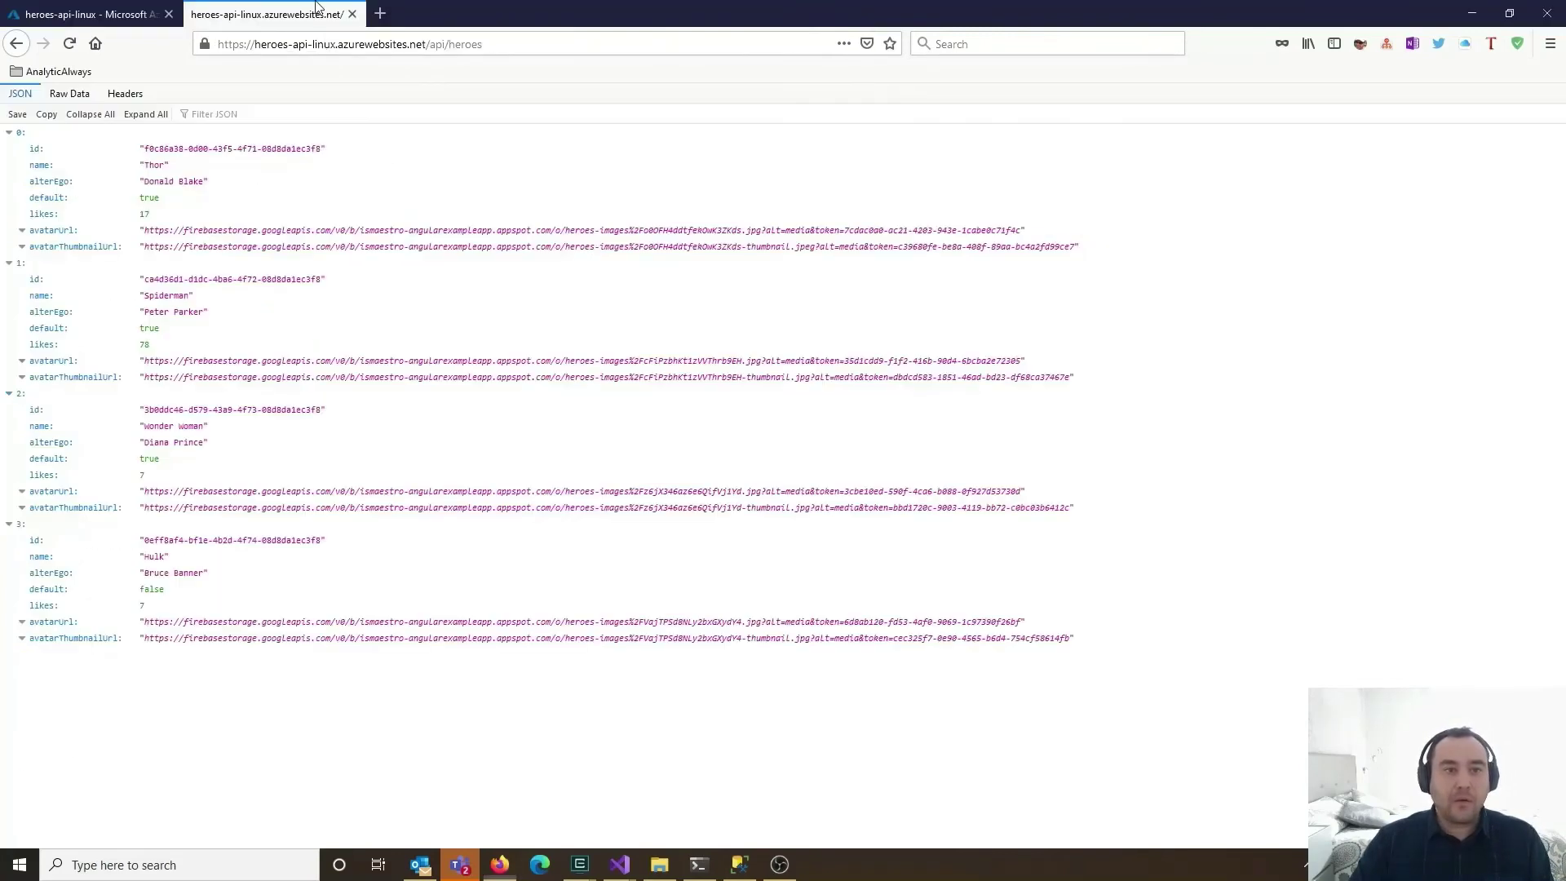
pyautogui.click(387, 47)
pyautogui.hotkey('ctrl', 'c')
pyautogui.hotkey('alt', 'Tab')
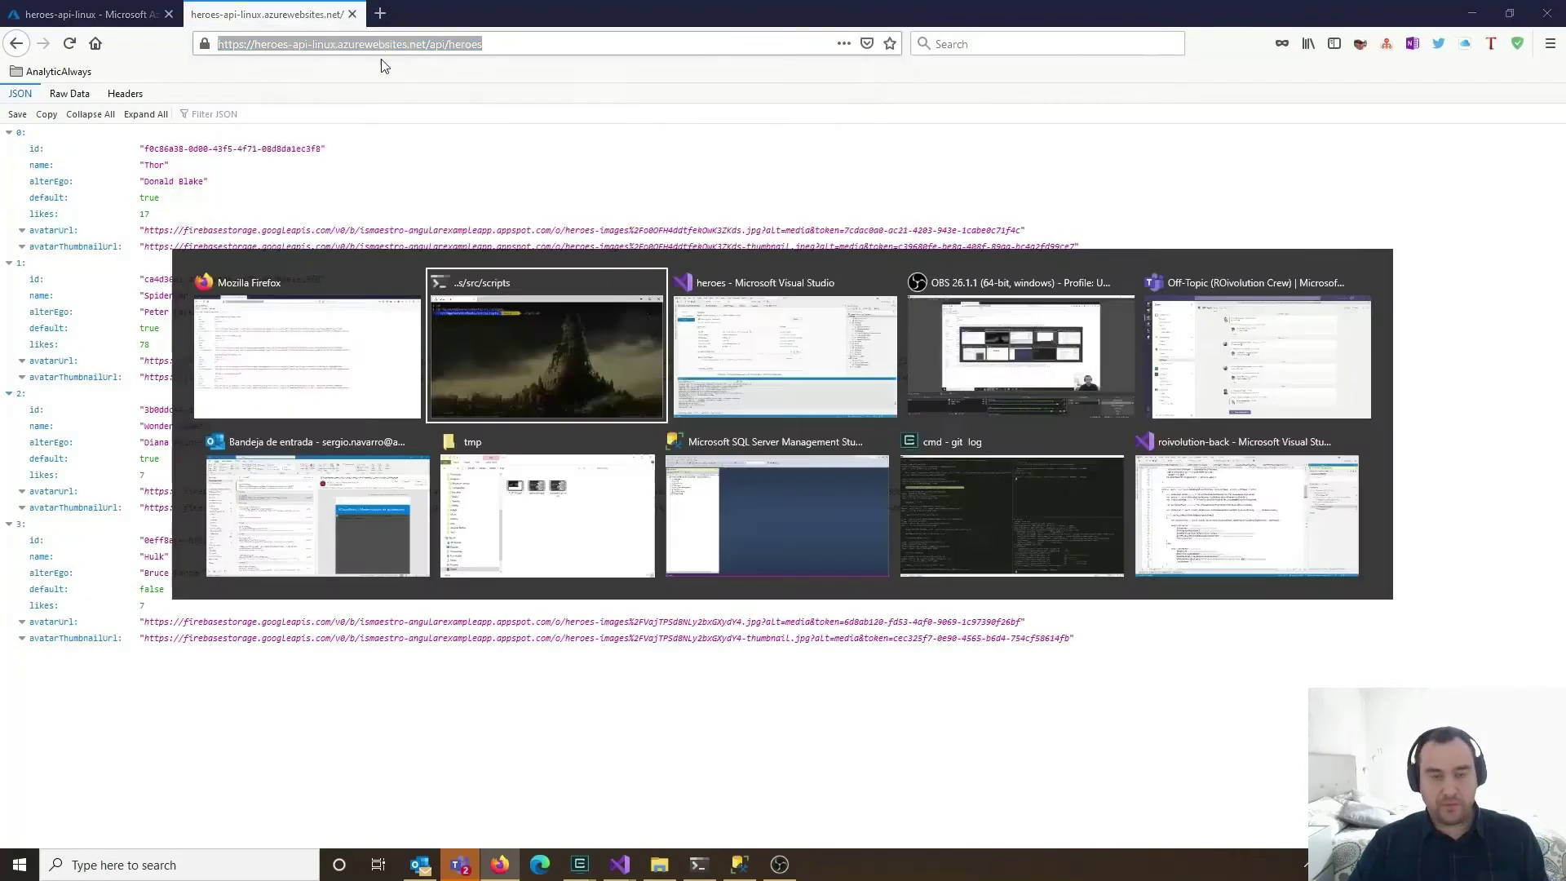
pyautogui.hotkey('ctrl', 'v')
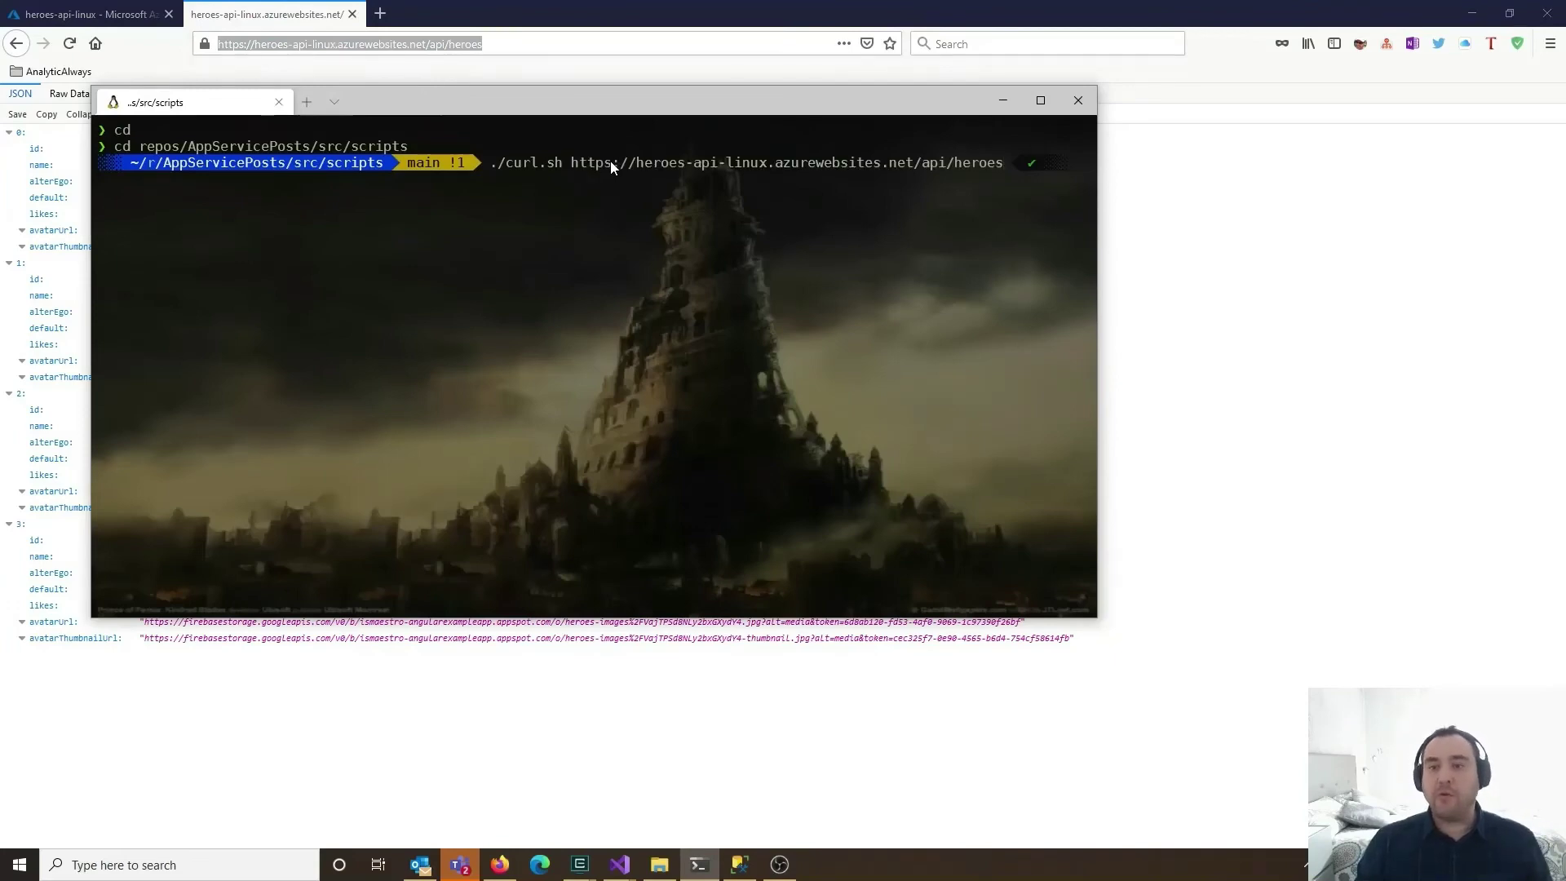
pyautogui.press('Return')
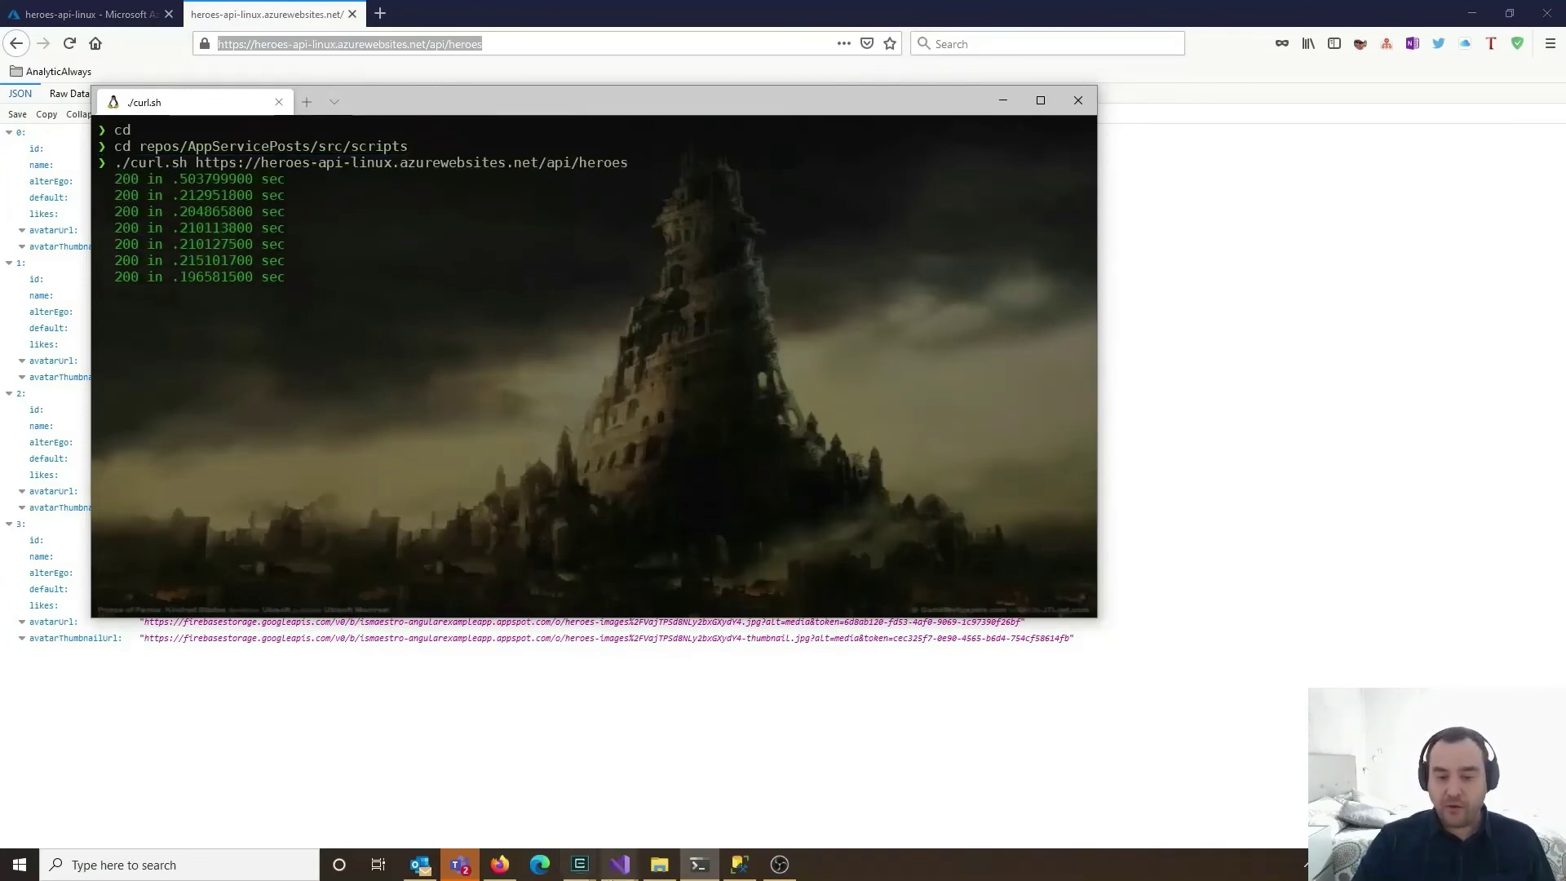
# Switch to Visual Studio and publish the Api project with the heroes-api-linux - Web Deploy profile
pyautogui.moveTo(620, 864)
pyautogui.click(704, 826)
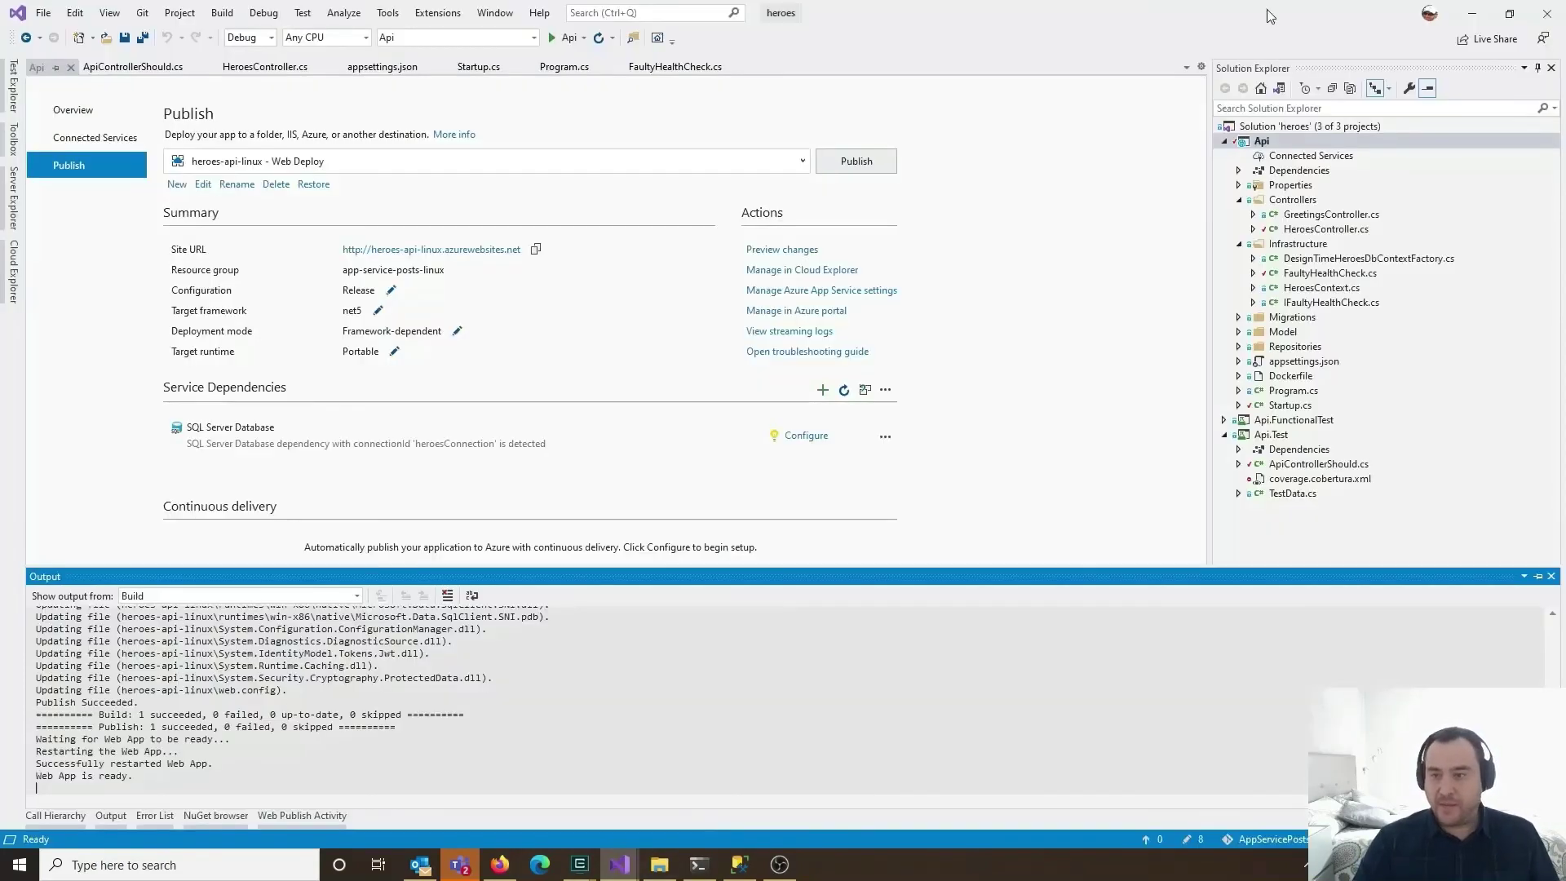
pyautogui.click(1267, 141)
pyautogui.rightClick(1267, 141)
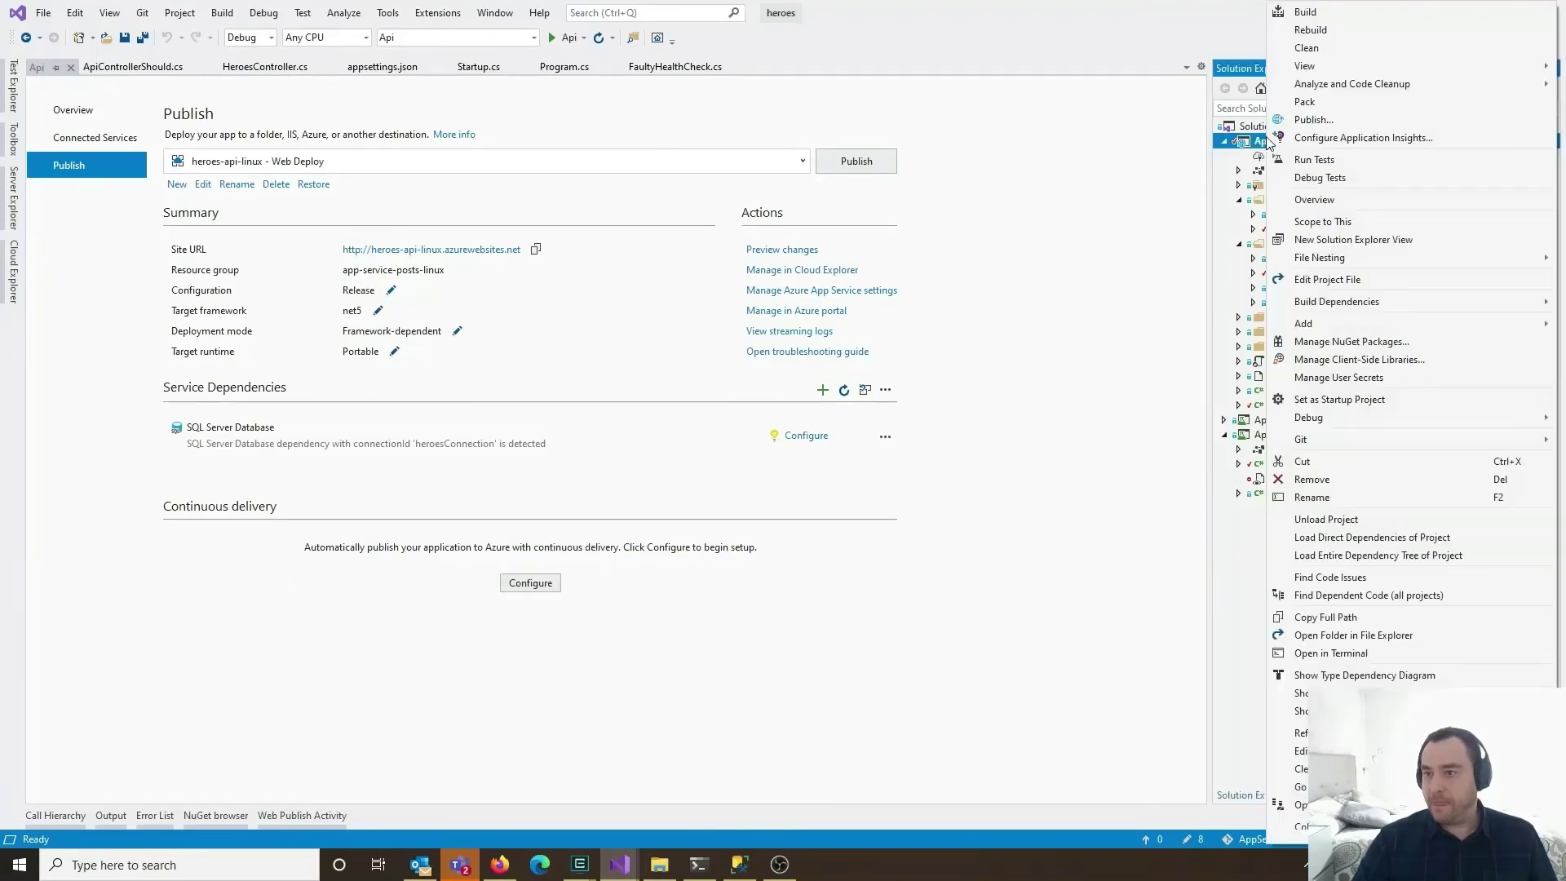
pyautogui.click(1322, 120)
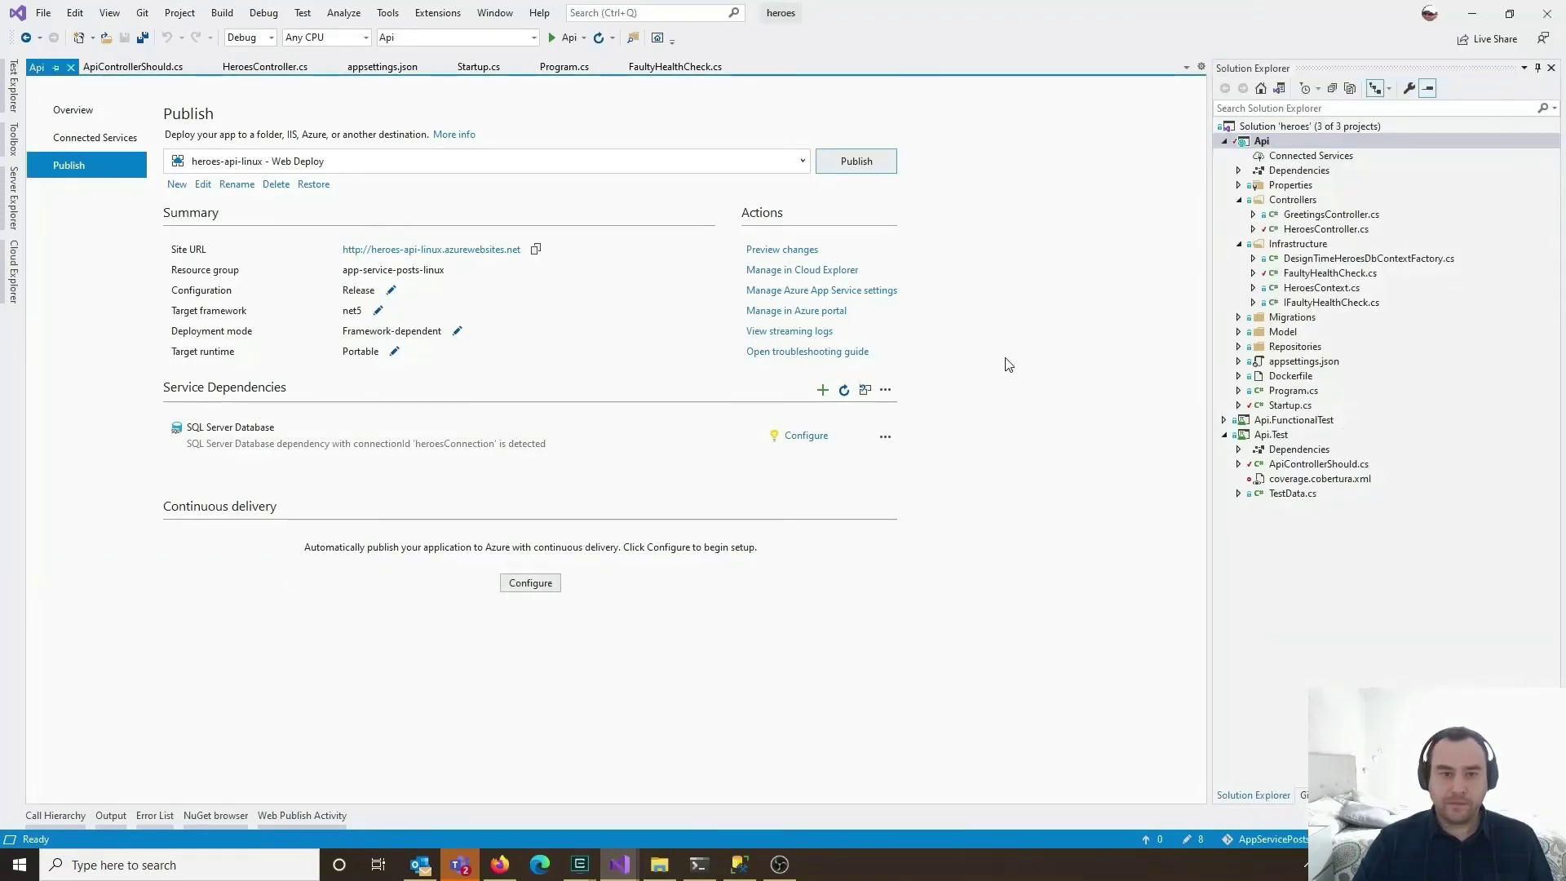
pyautogui.click(878, 166)
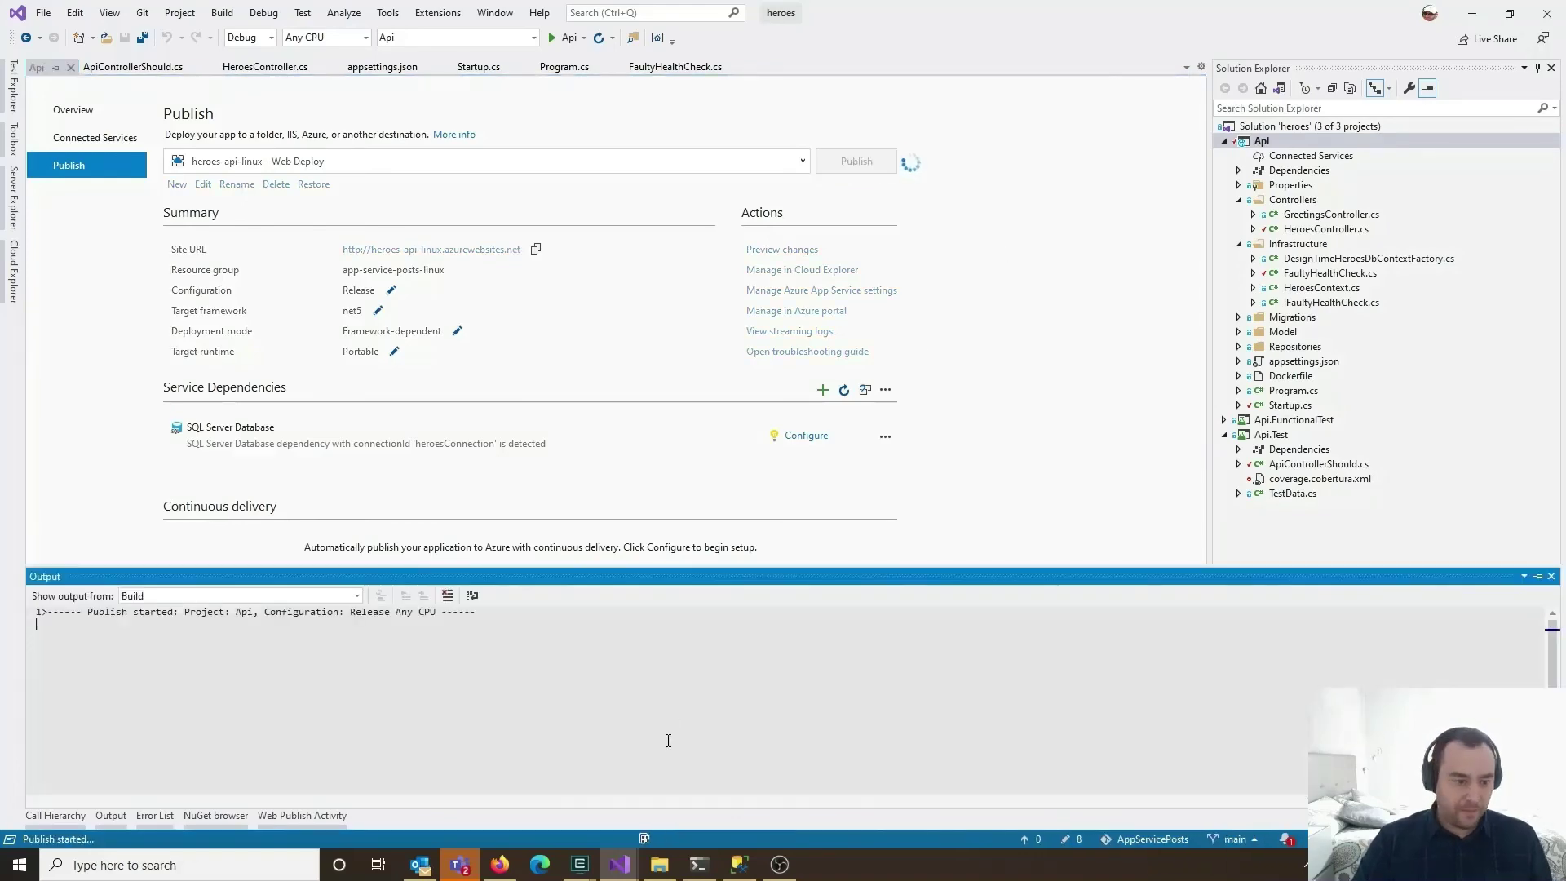
# Move the terminal window aside, monitor the curl.sh responses and the site in the browser during publishing, and stop the script
pyautogui.click(698, 865)
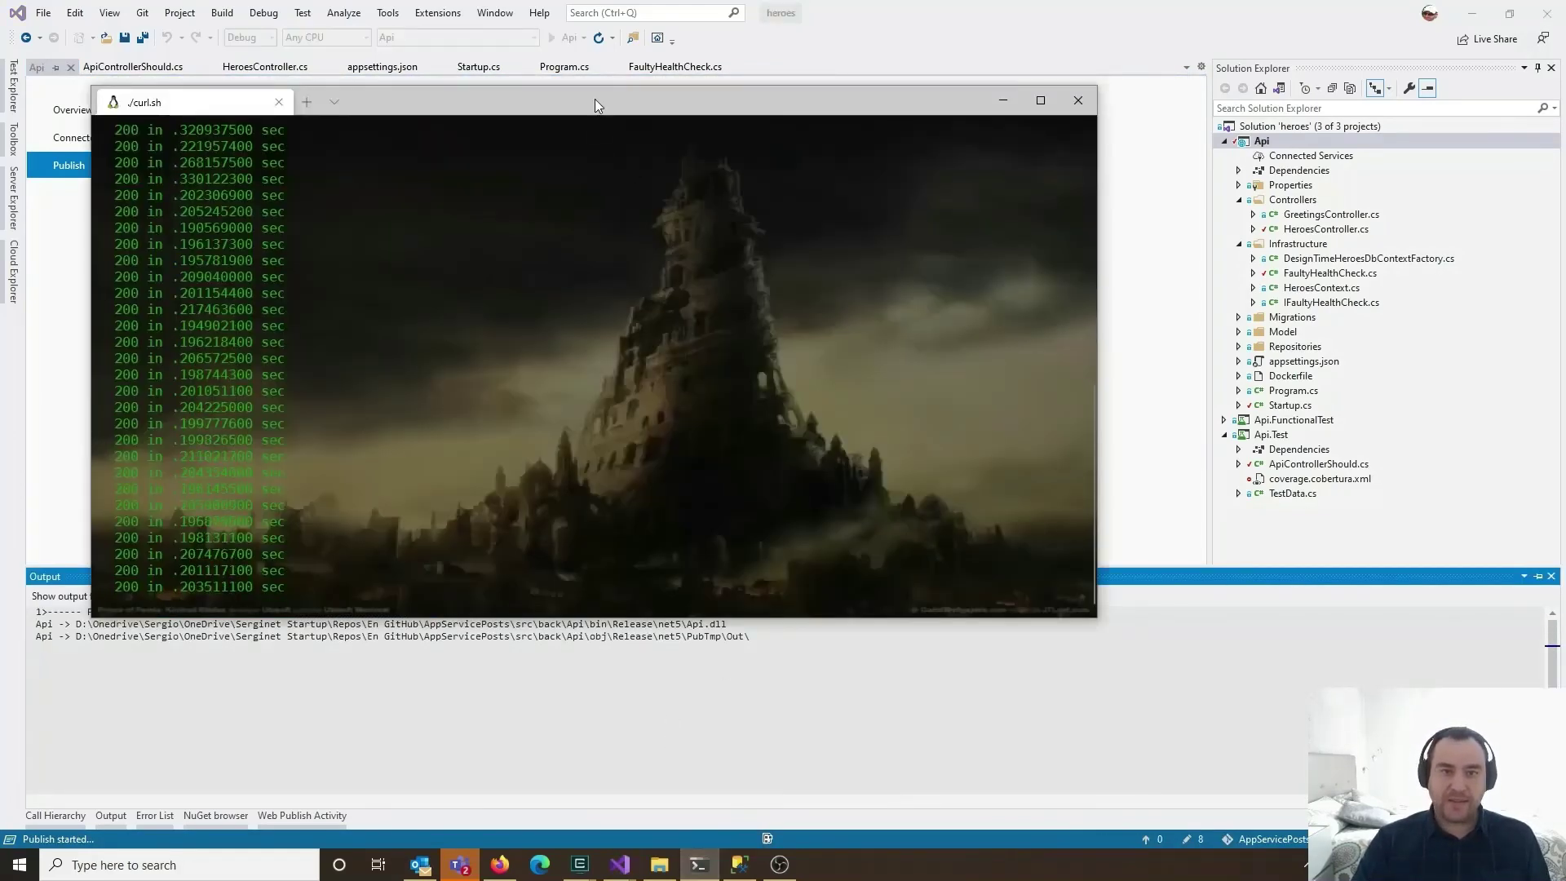
pyautogui.moveTo(594, 99); pyautogui.dragTo(1002, 80)
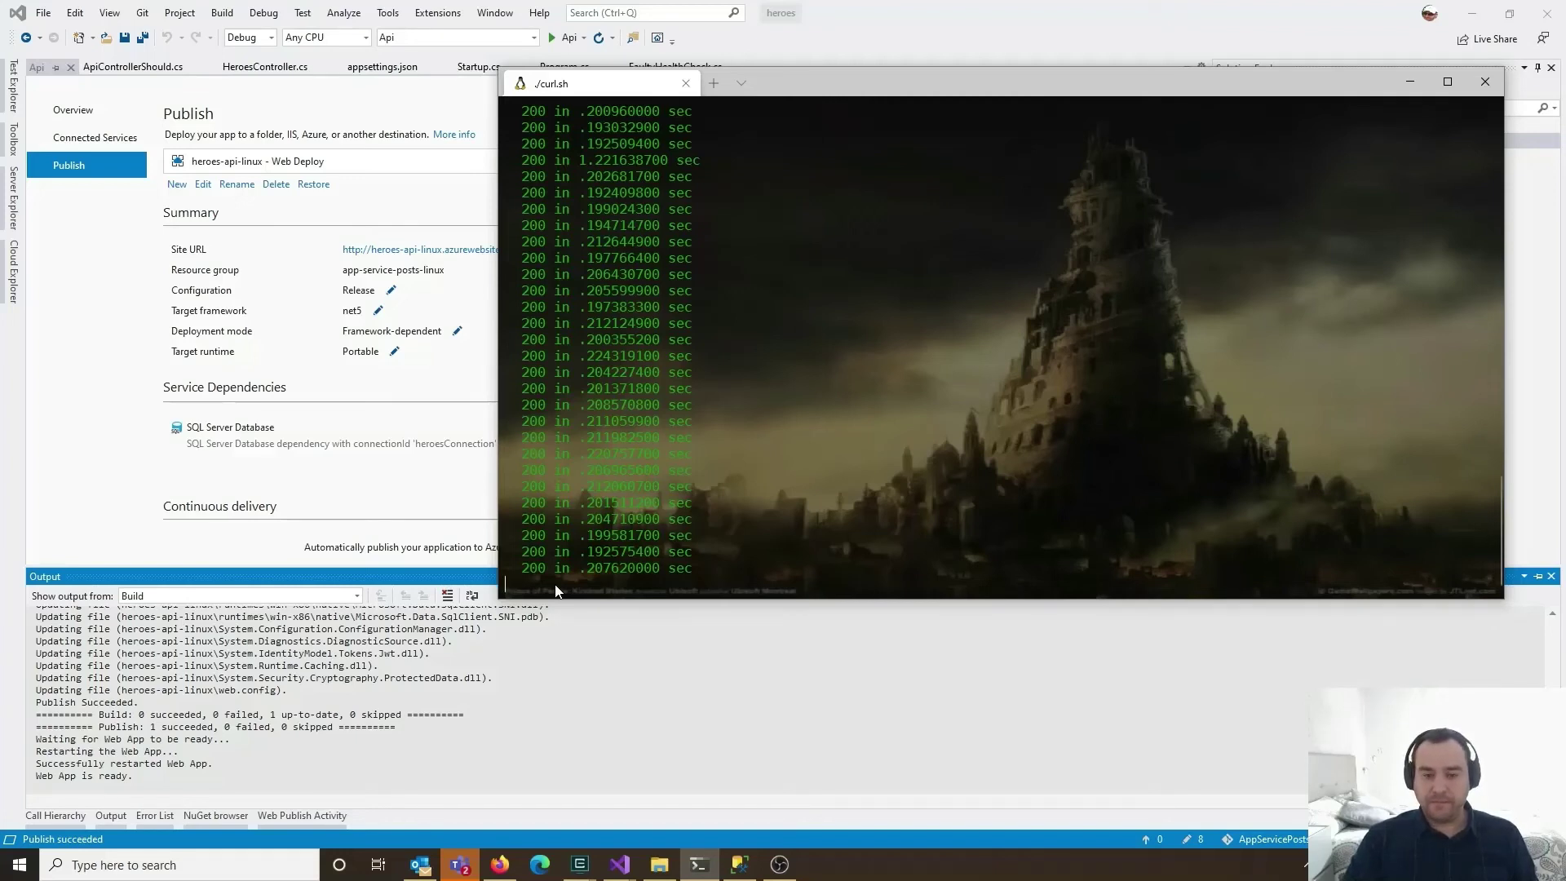
pyautogui.click(507, 874)
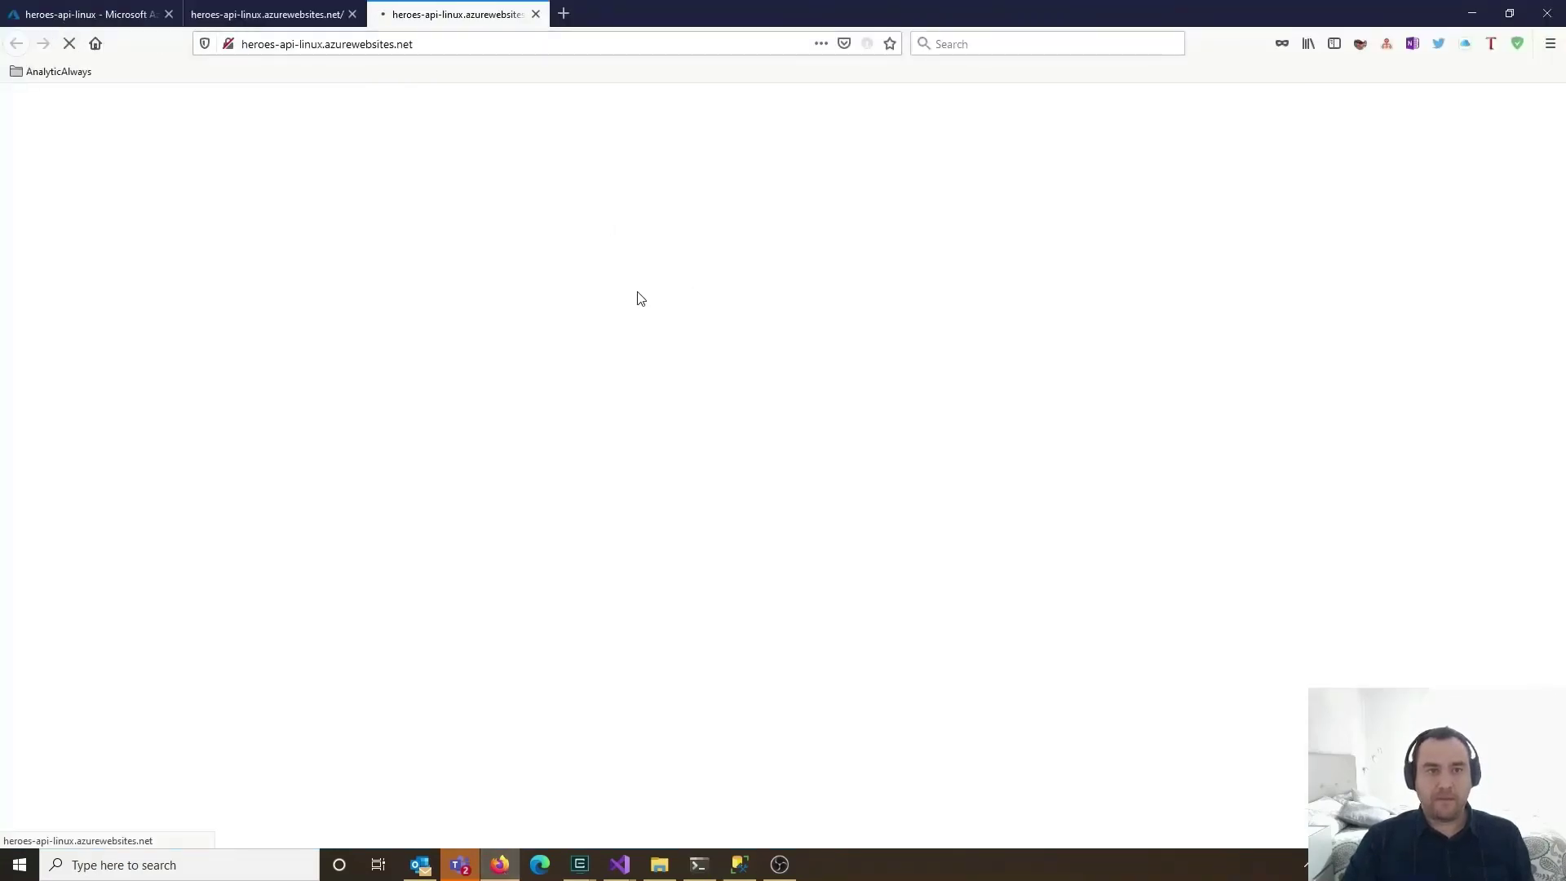
pyautogui.hotkey('alt', 'Tab')
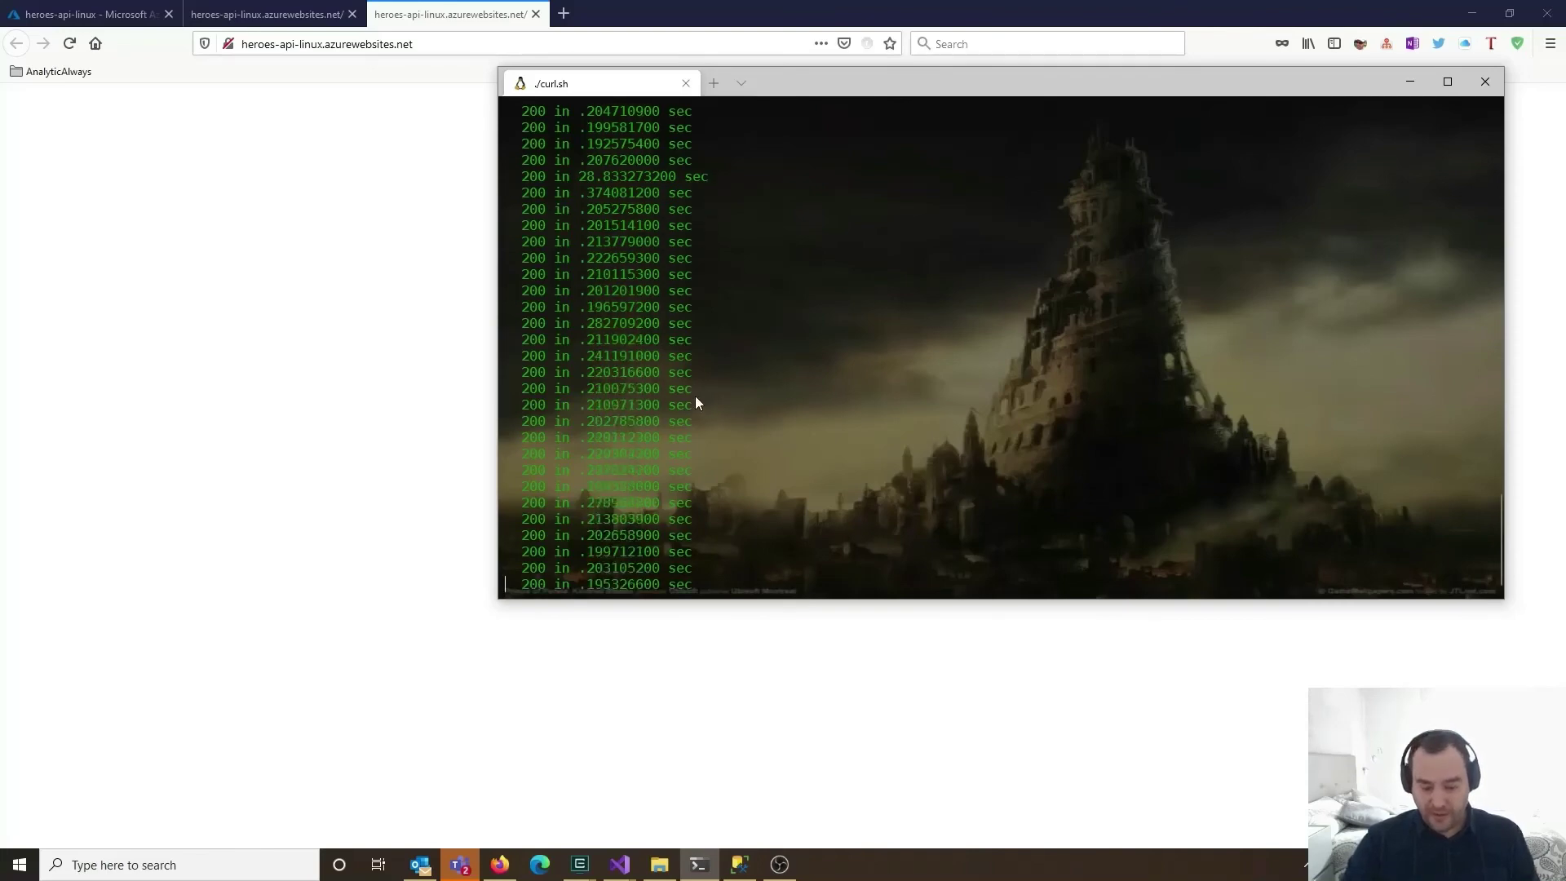
pyautogui.hotkey('ctrl', 'c')
# In the Azure portal, add a deployment slot named swap to heroes-api-linux without cloning settings
pyautogui.click(310, 10)
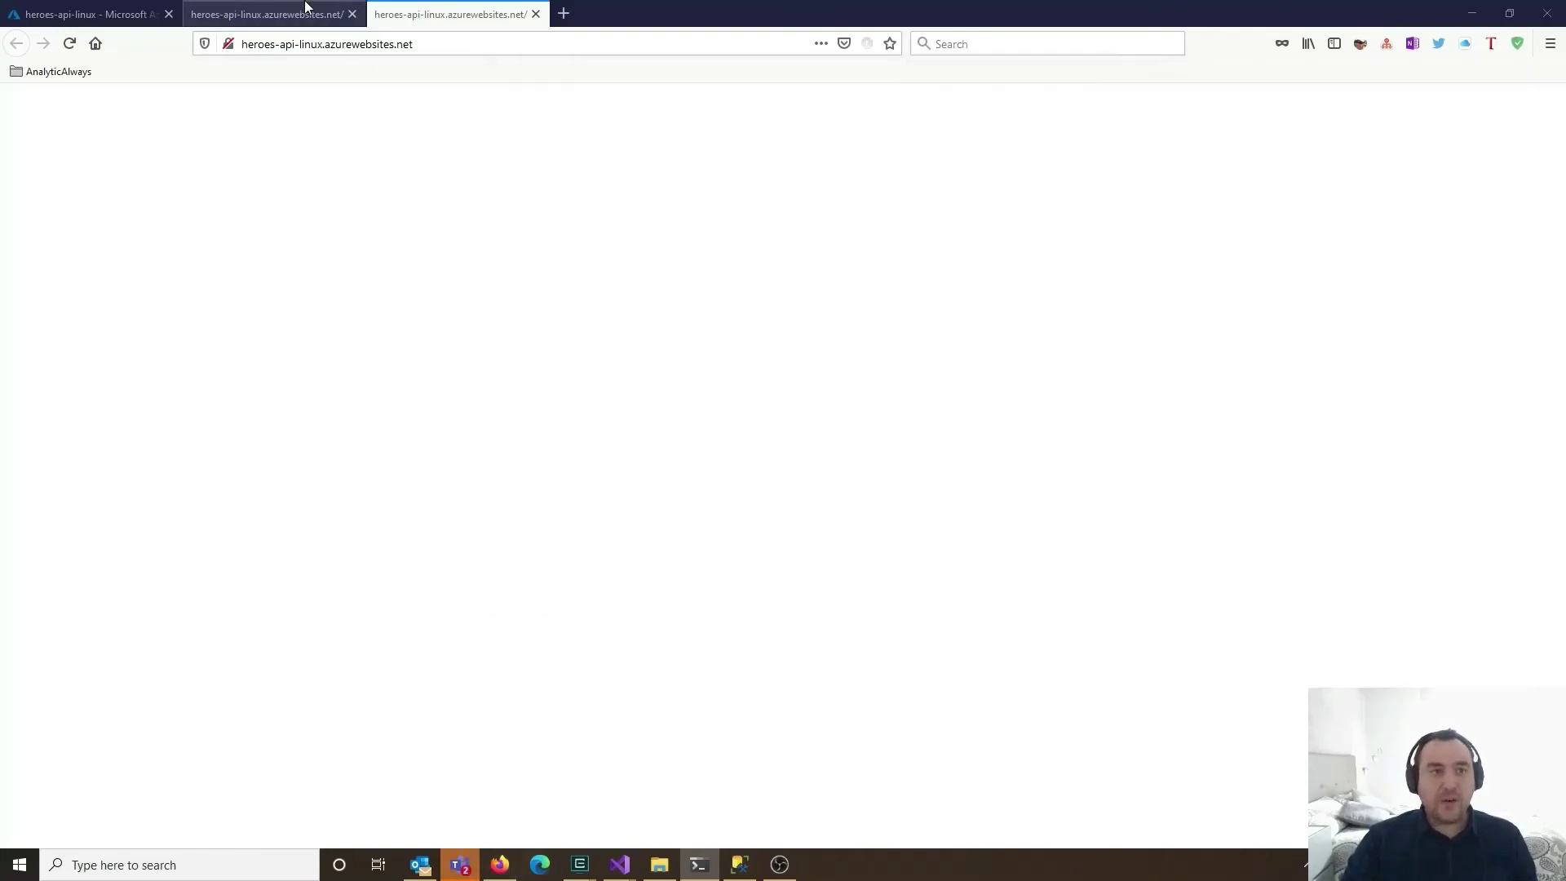
pyautogui.hotkey('ctrl', 'shift', 'Tab')
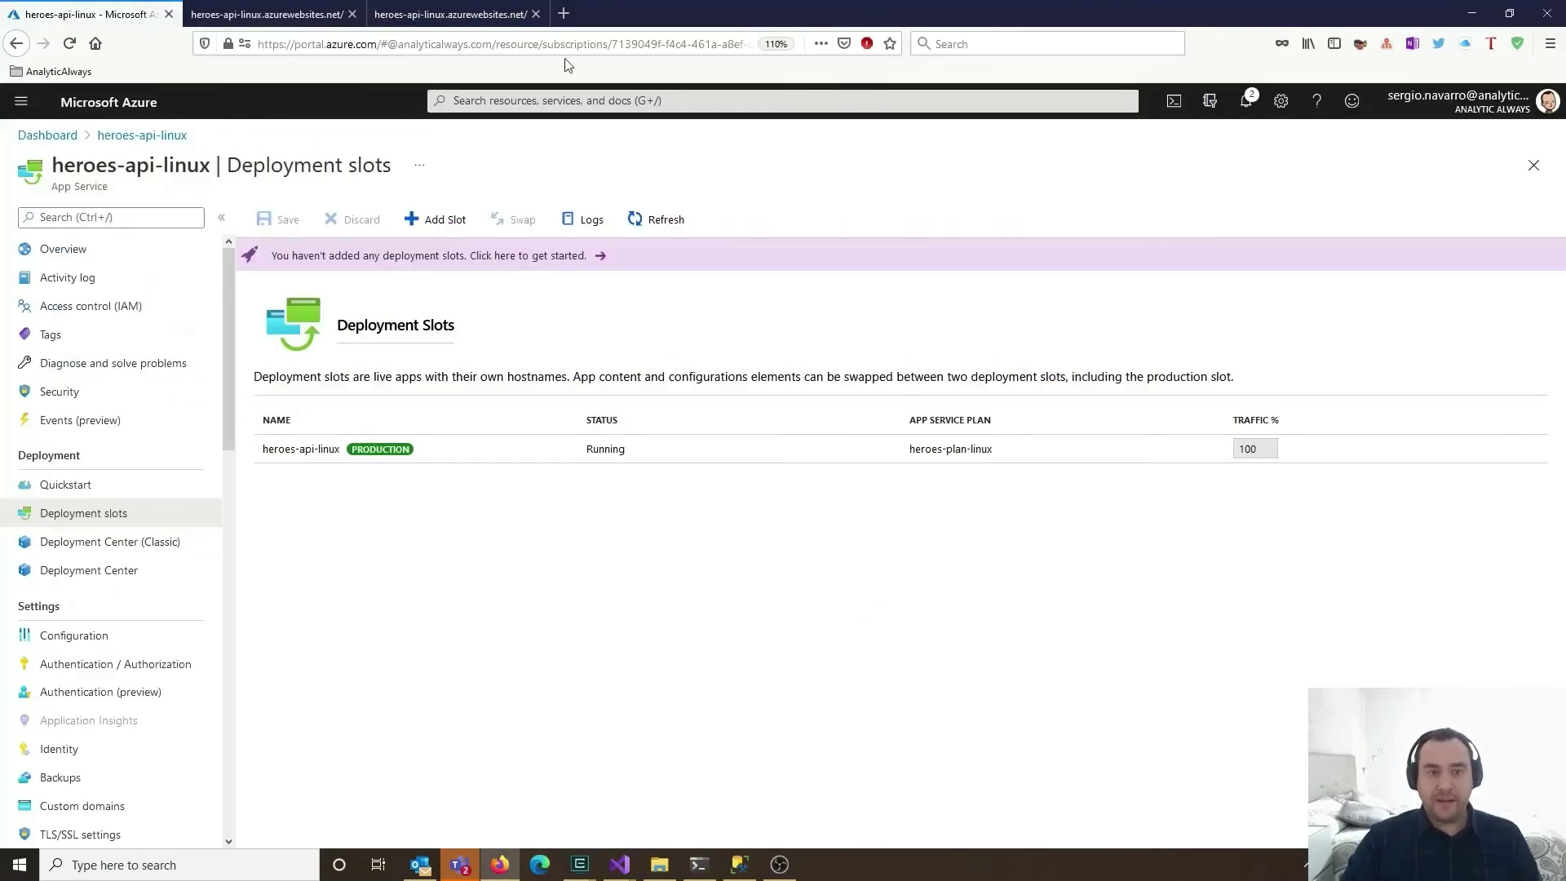
pyautogui.click(436, 218)
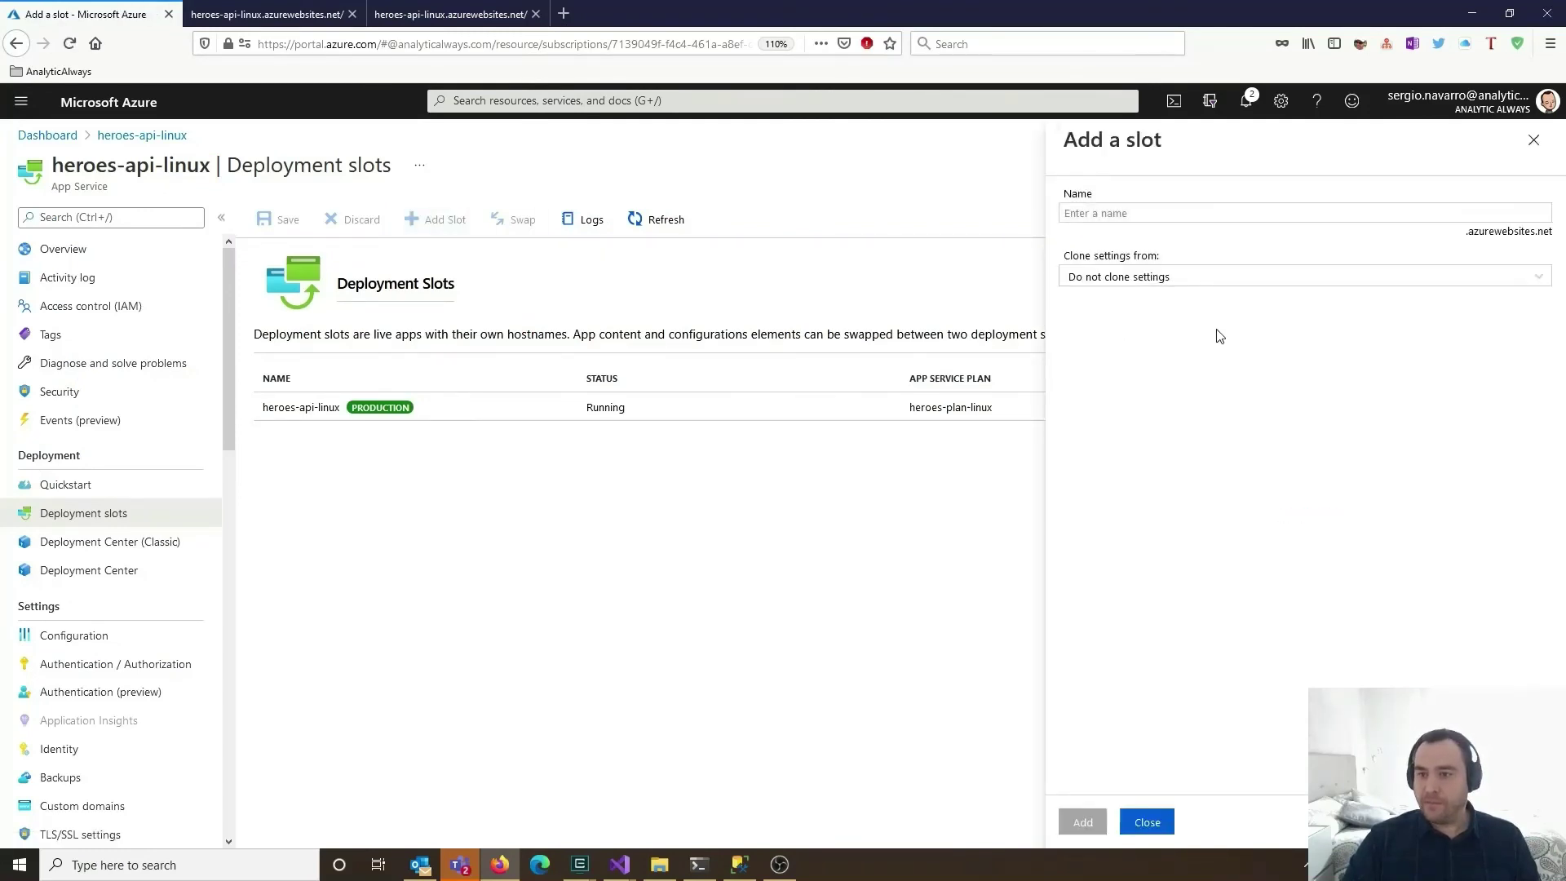
pyautogui.click(1177, 217)
pyautogui.write('sw')
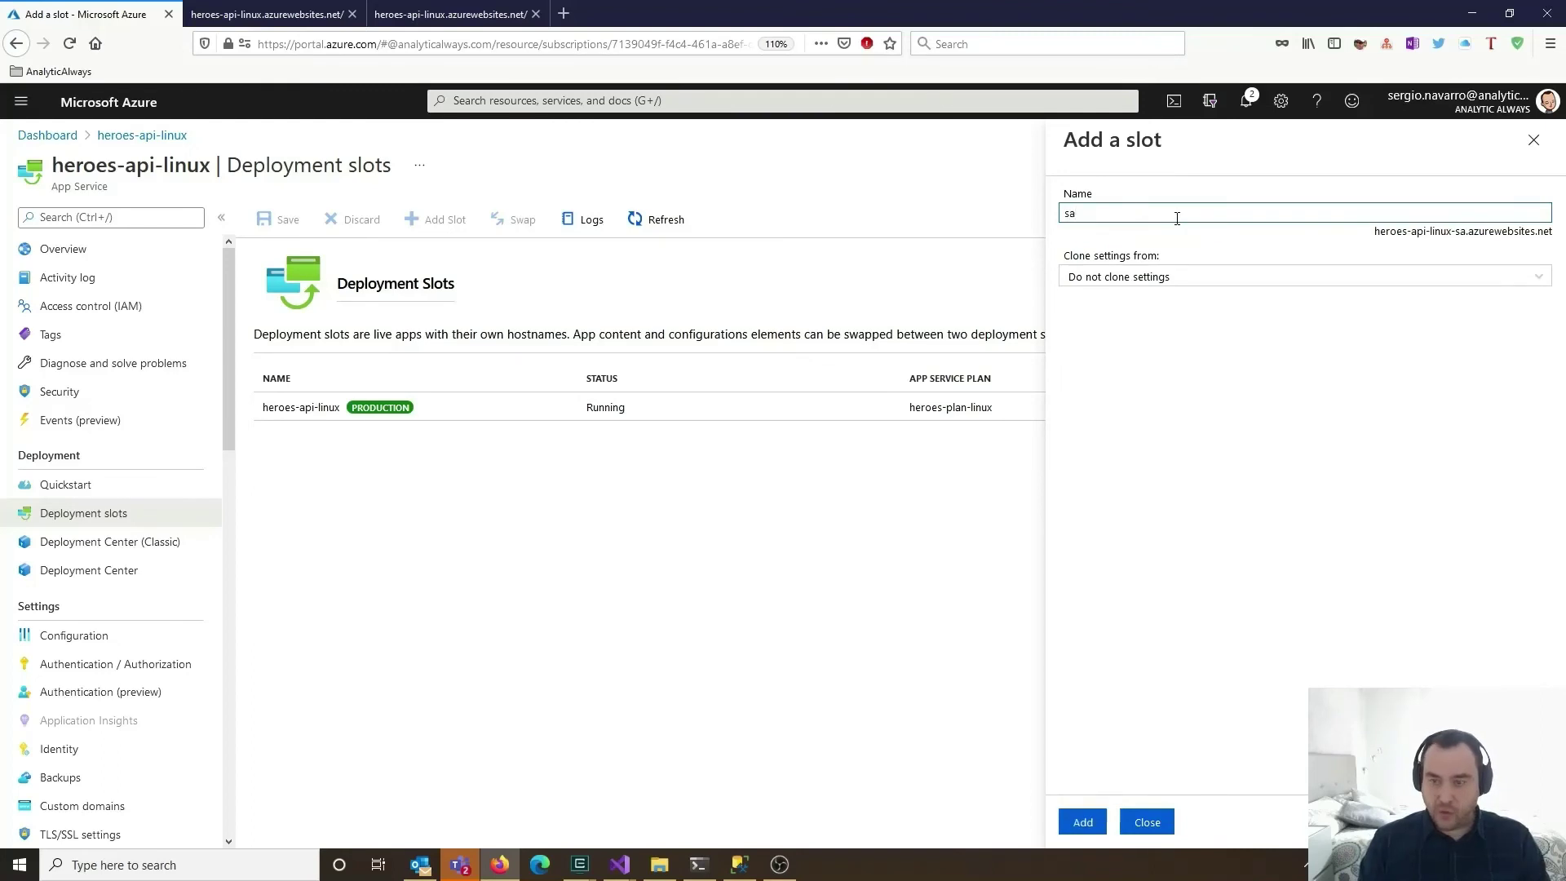
pyautogui.press('BackSpace')
pyautogui.write('wap')
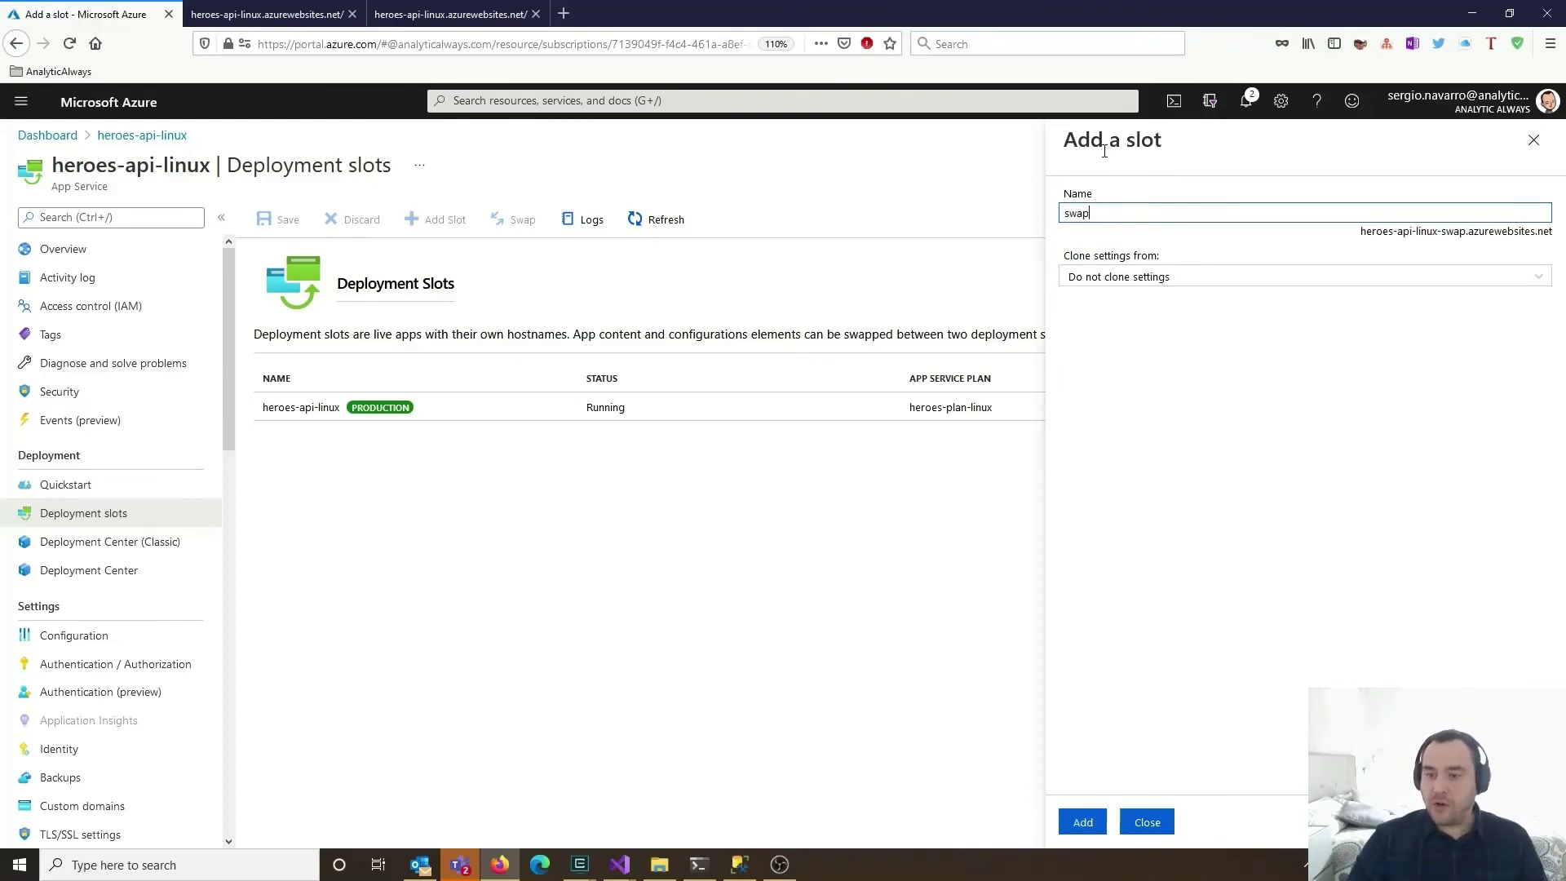
pyautogui.click(1083, 823)
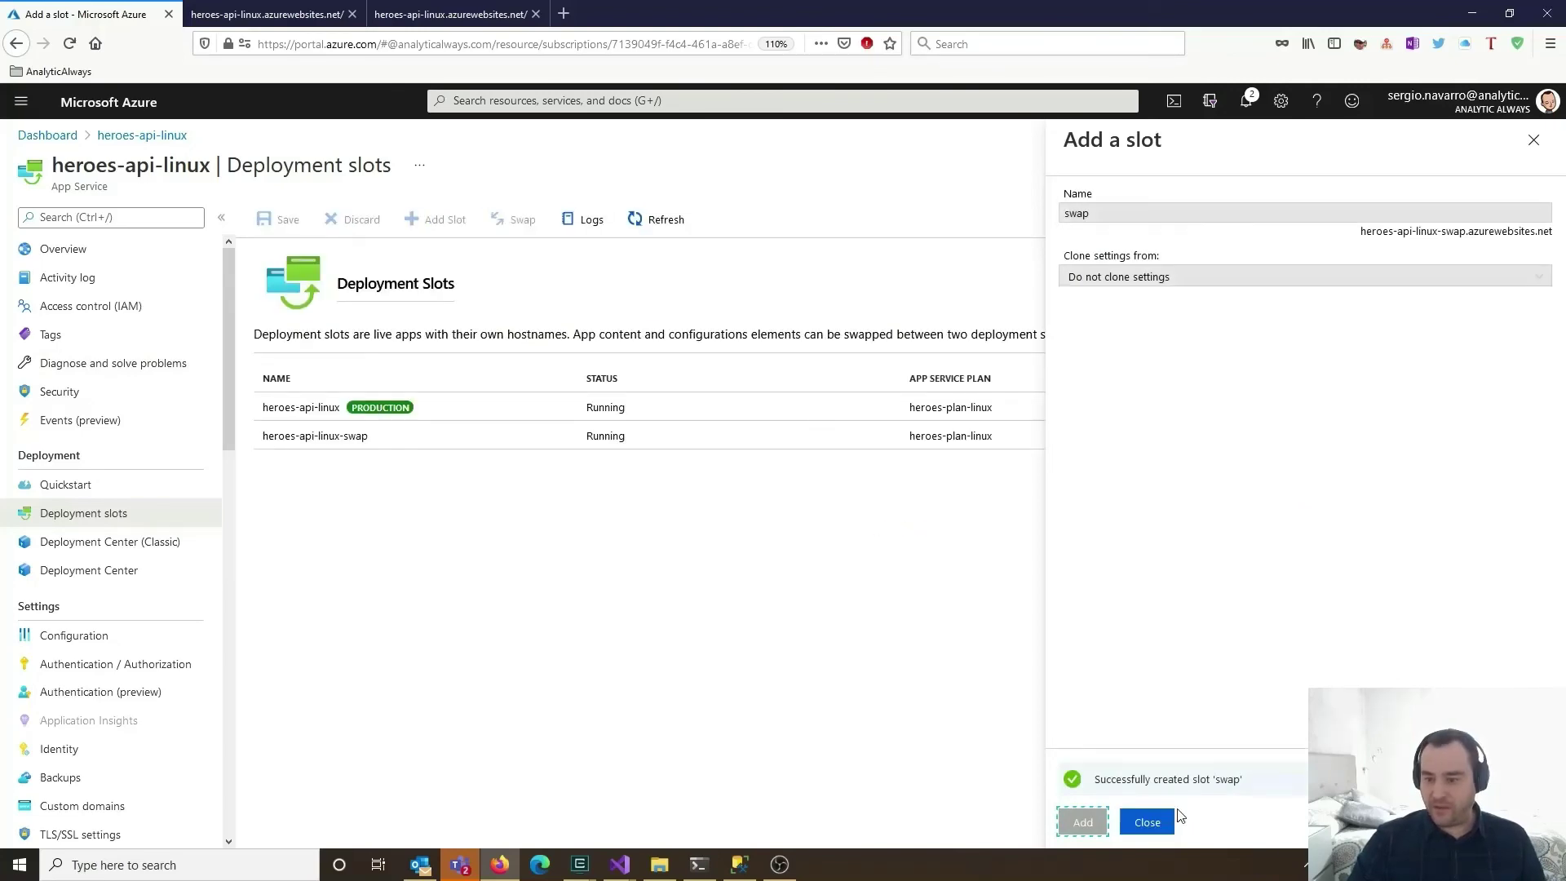
pyautogui.click(1154, 821)
# In Visual Studio, create a new Azure App Service (Linux) publish profile targeting the swap deployment slot of heroes-api-linux
pyautogui.moveTo(620, 864)
pyautogui.click(722, 797)
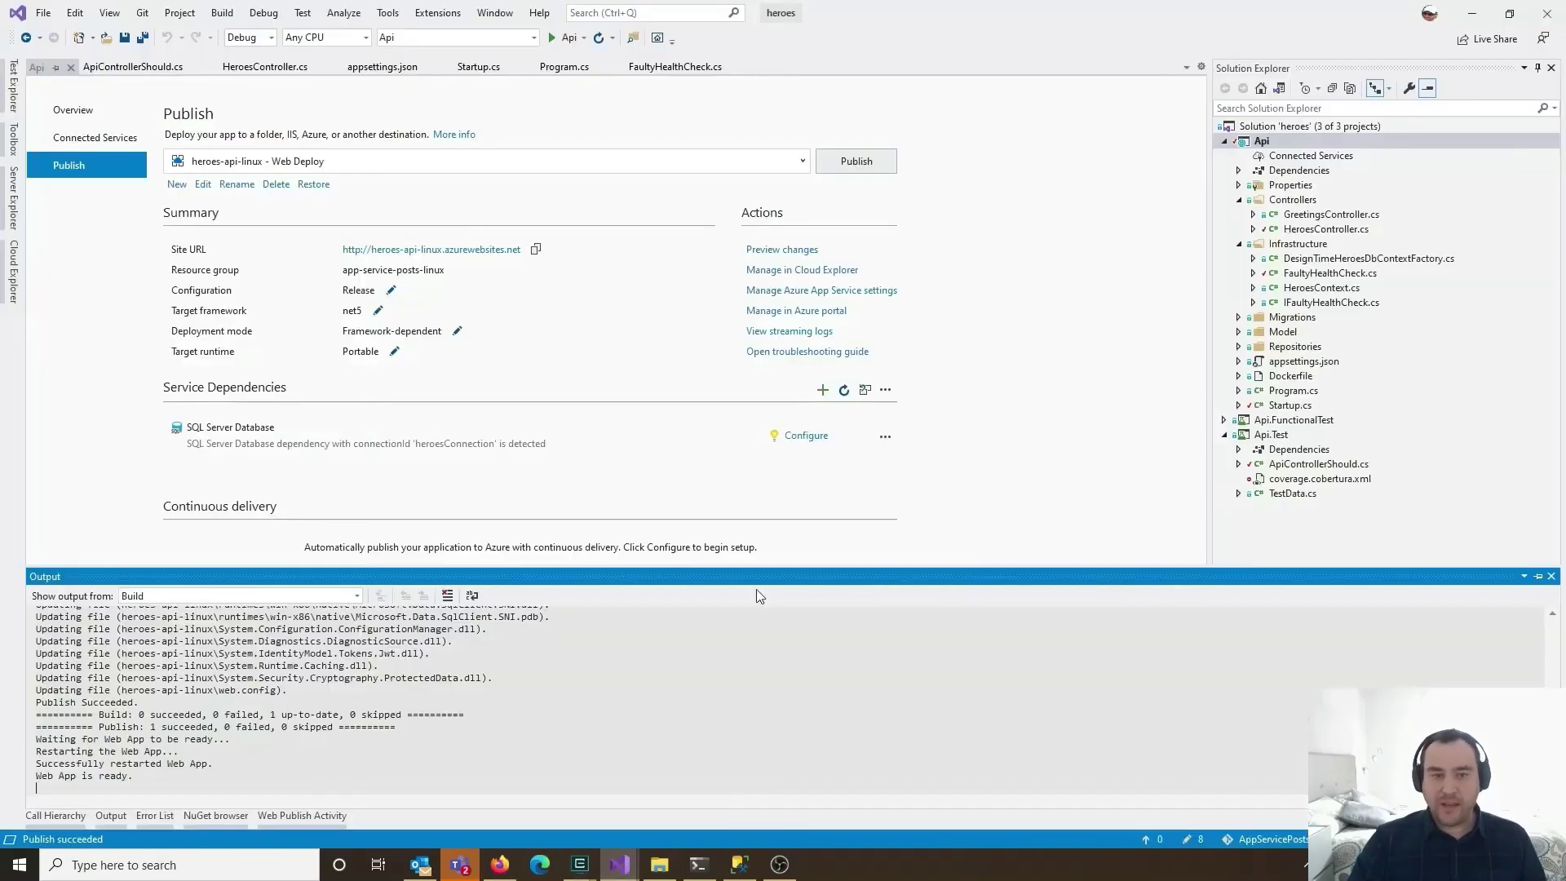
pyautogui.click(177, 184)
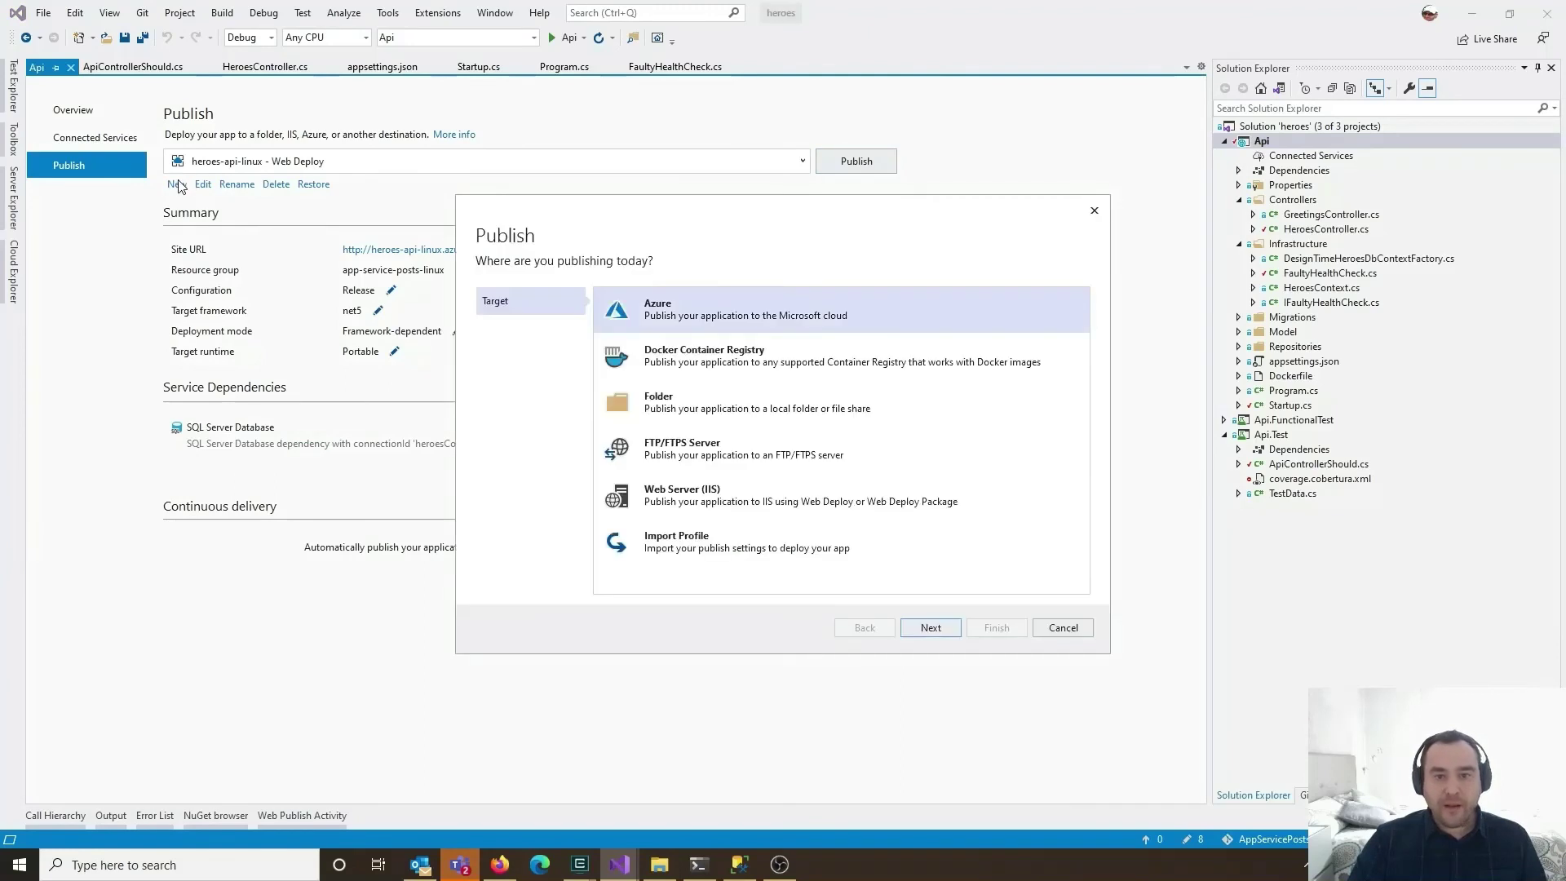
pyautogui.click(929, 627)
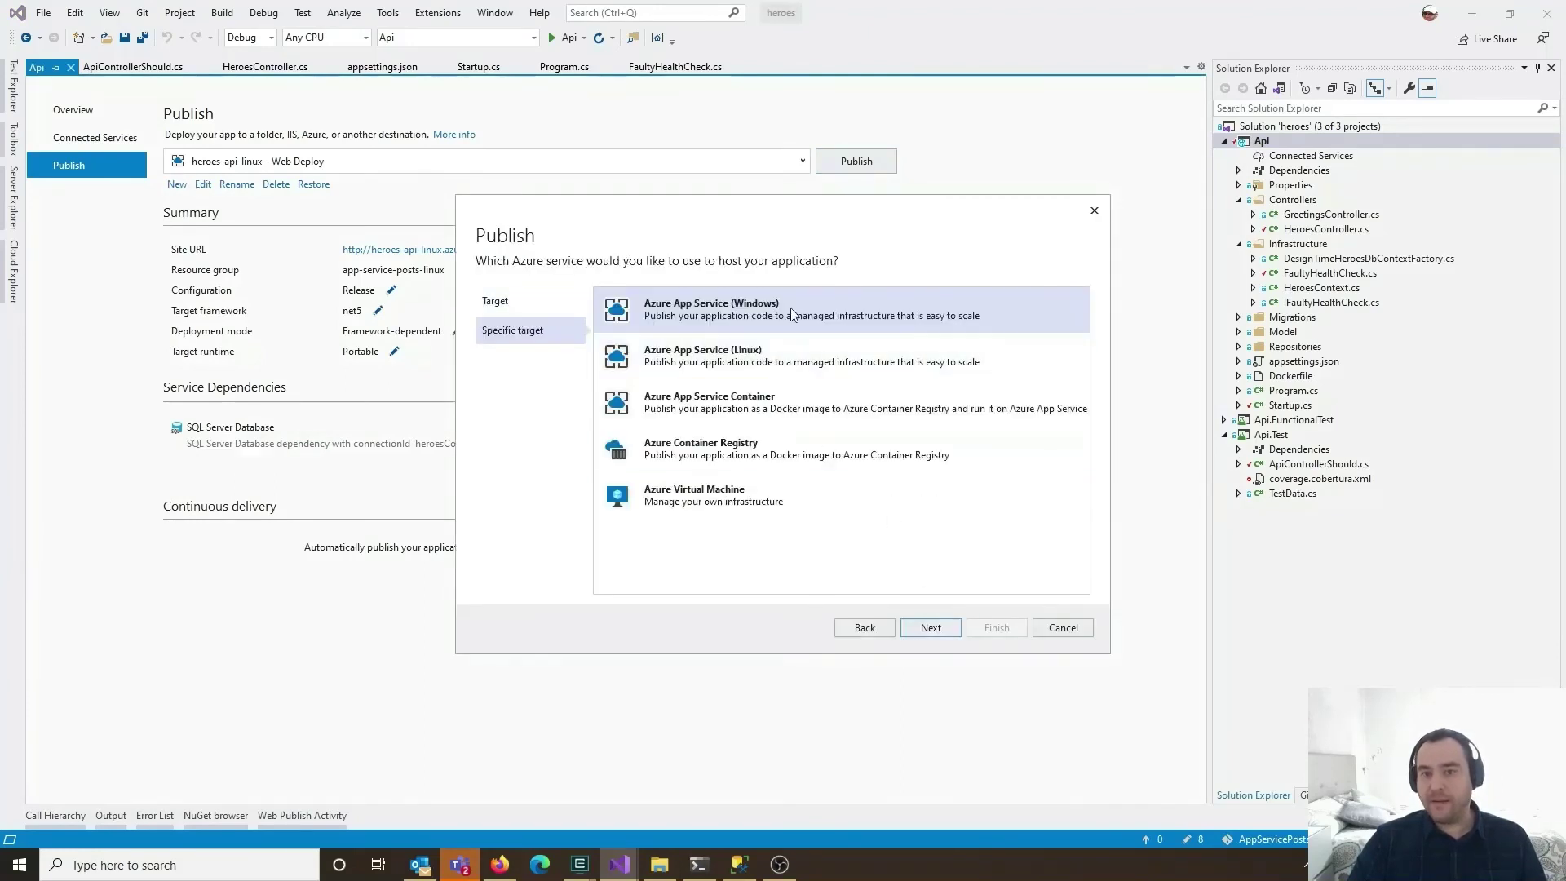
pyautogui.click(790, 361)
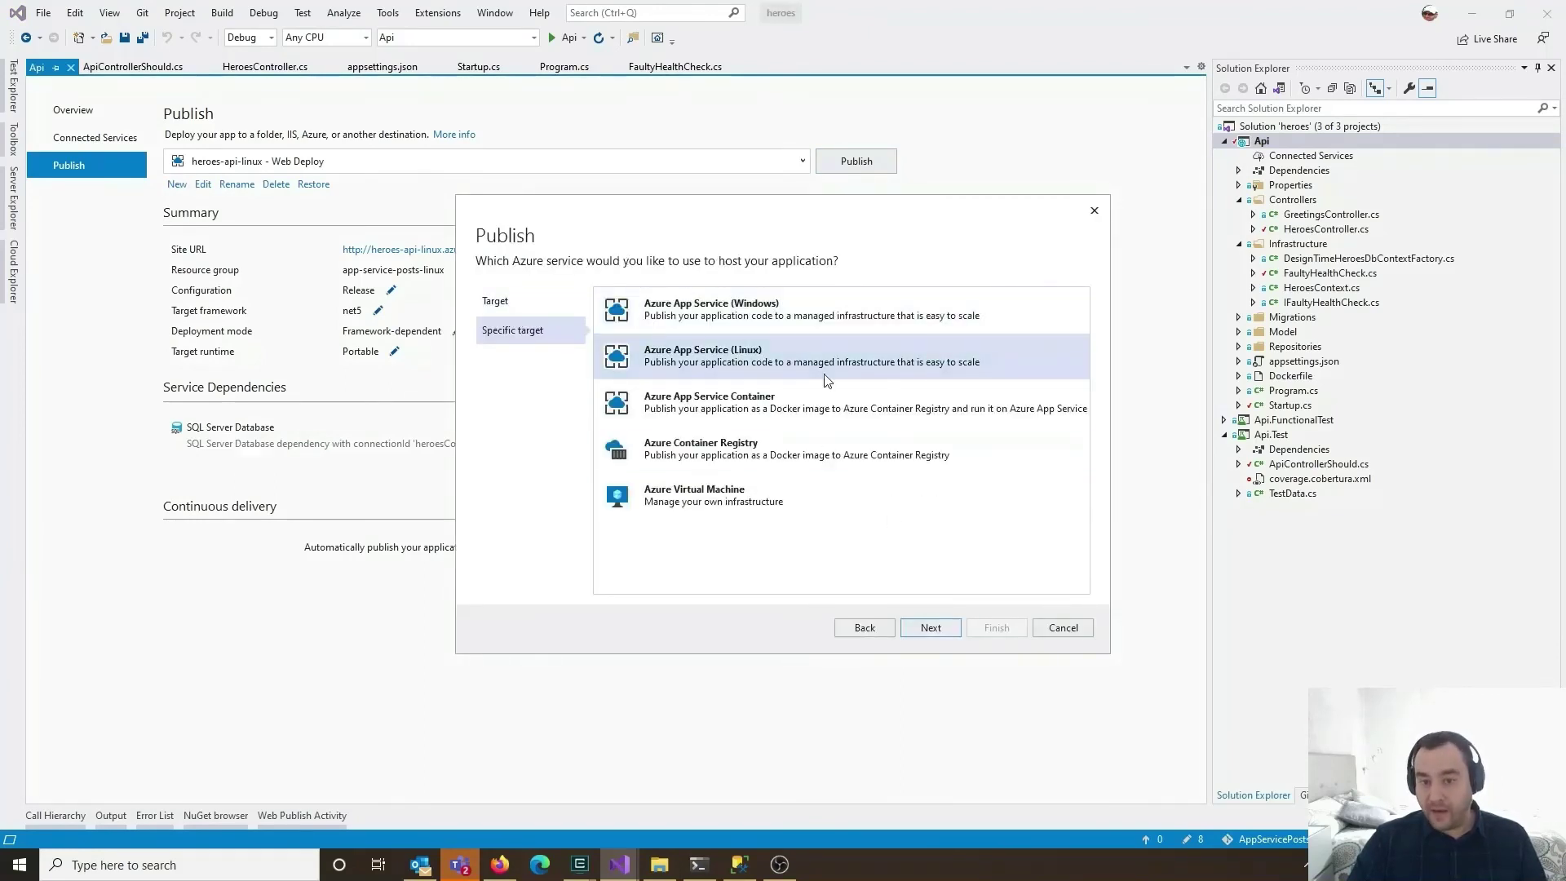
pyautogui.click(930, 628)
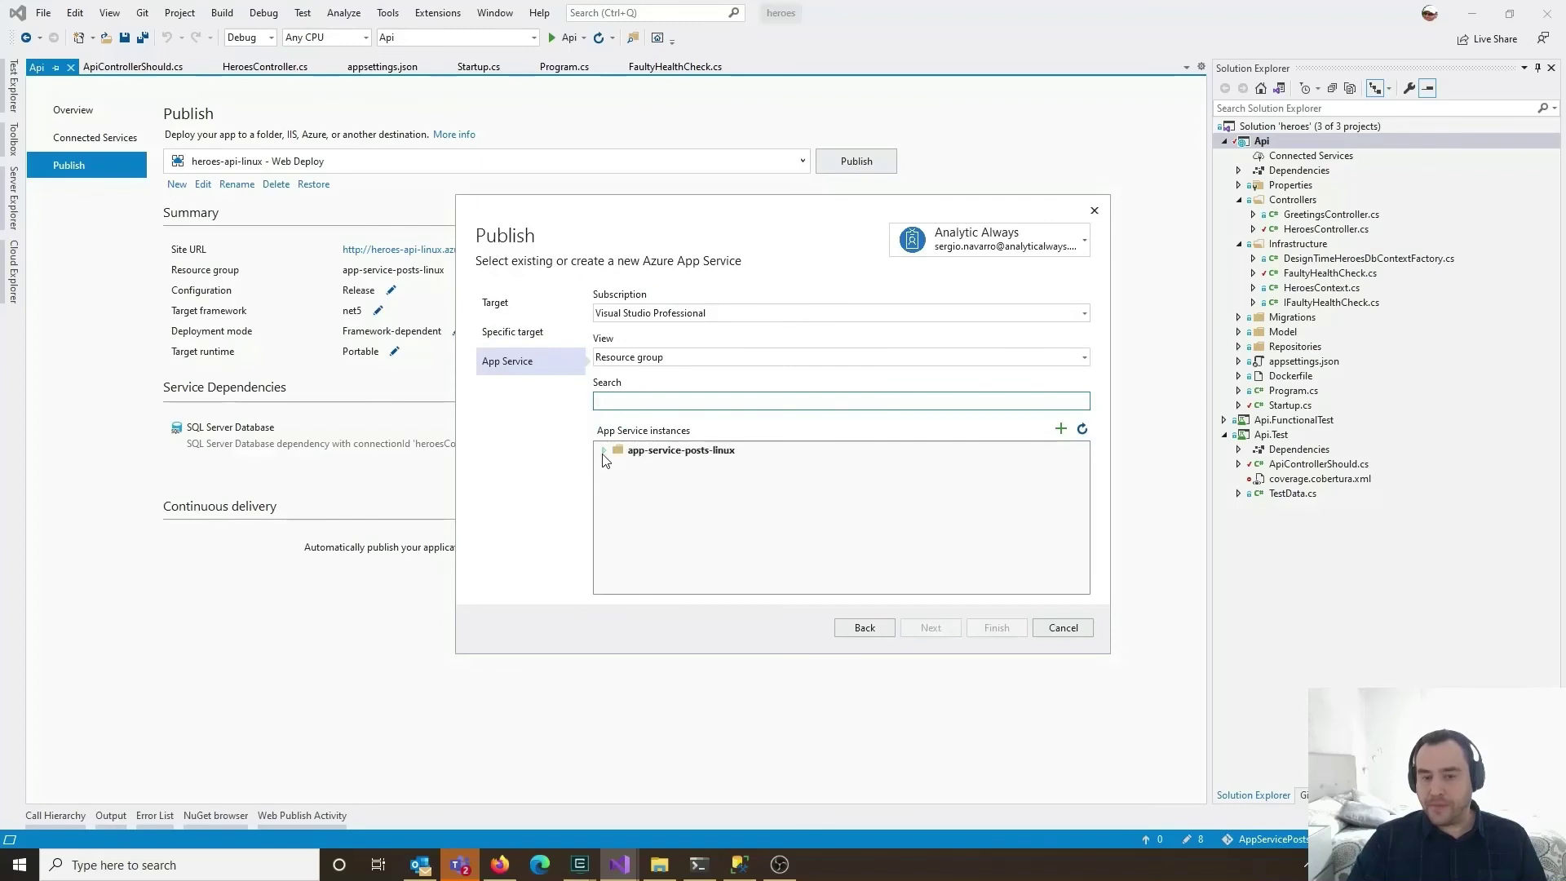
pyautogui.click(603, 450)
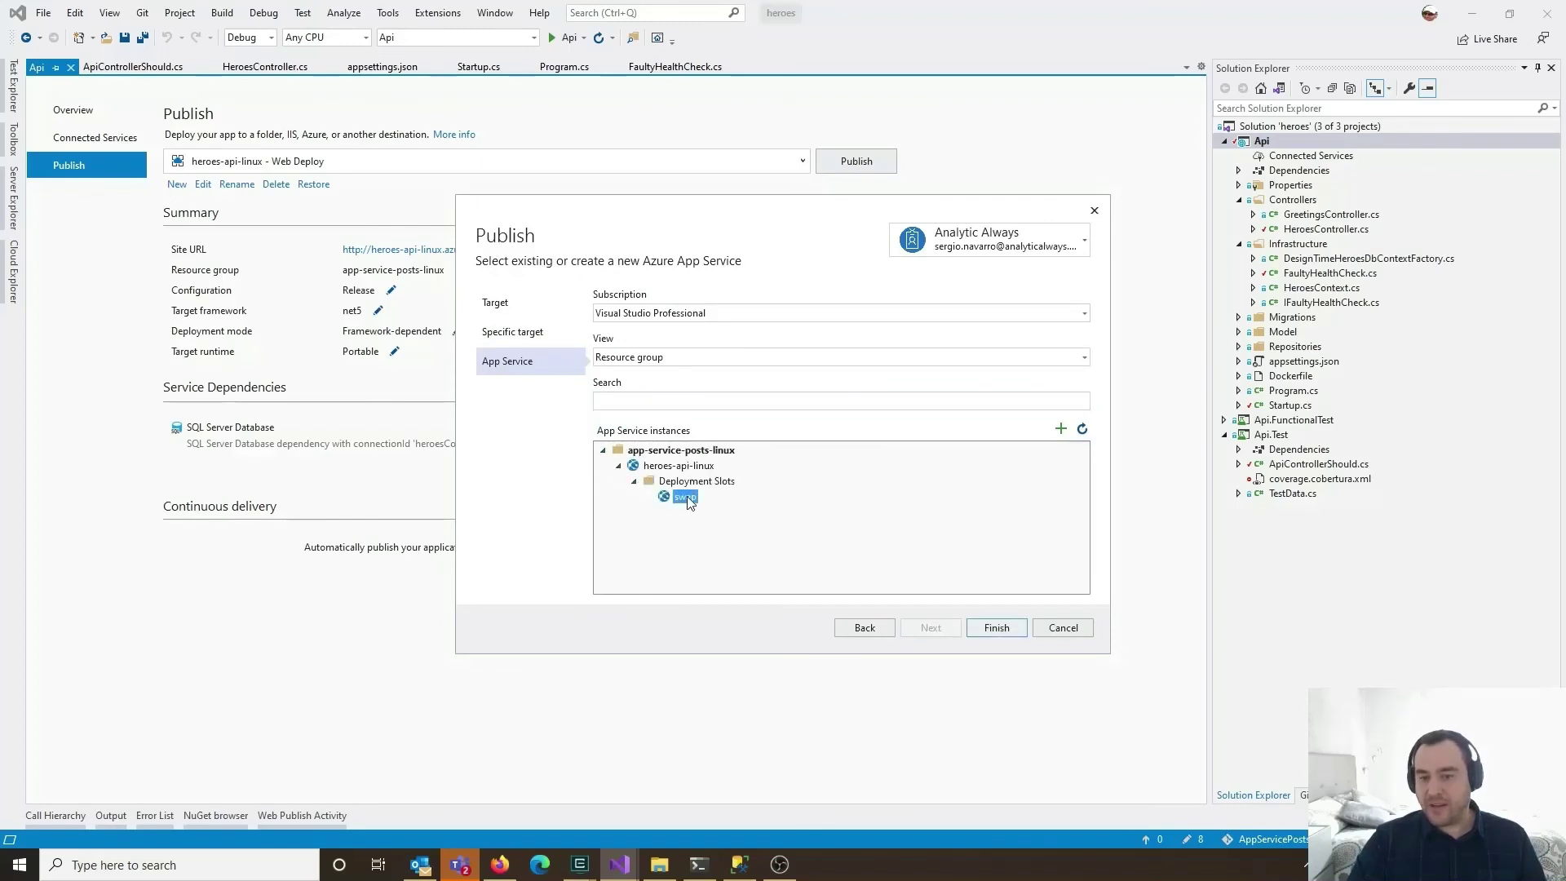
pyautogui.click(997, 628)
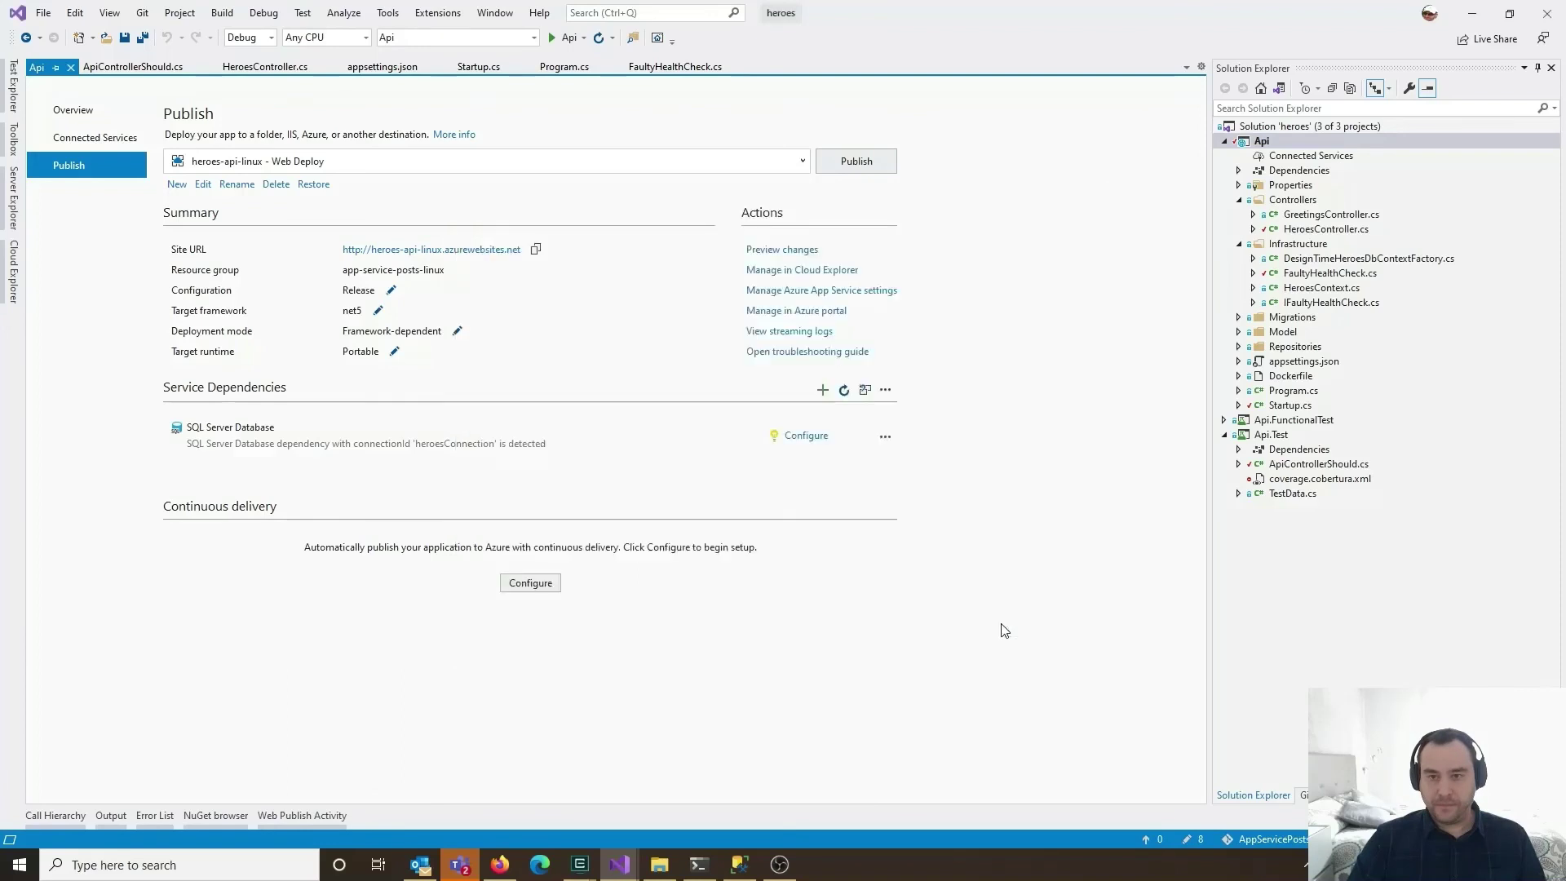
pyautogui.click(699, 864)
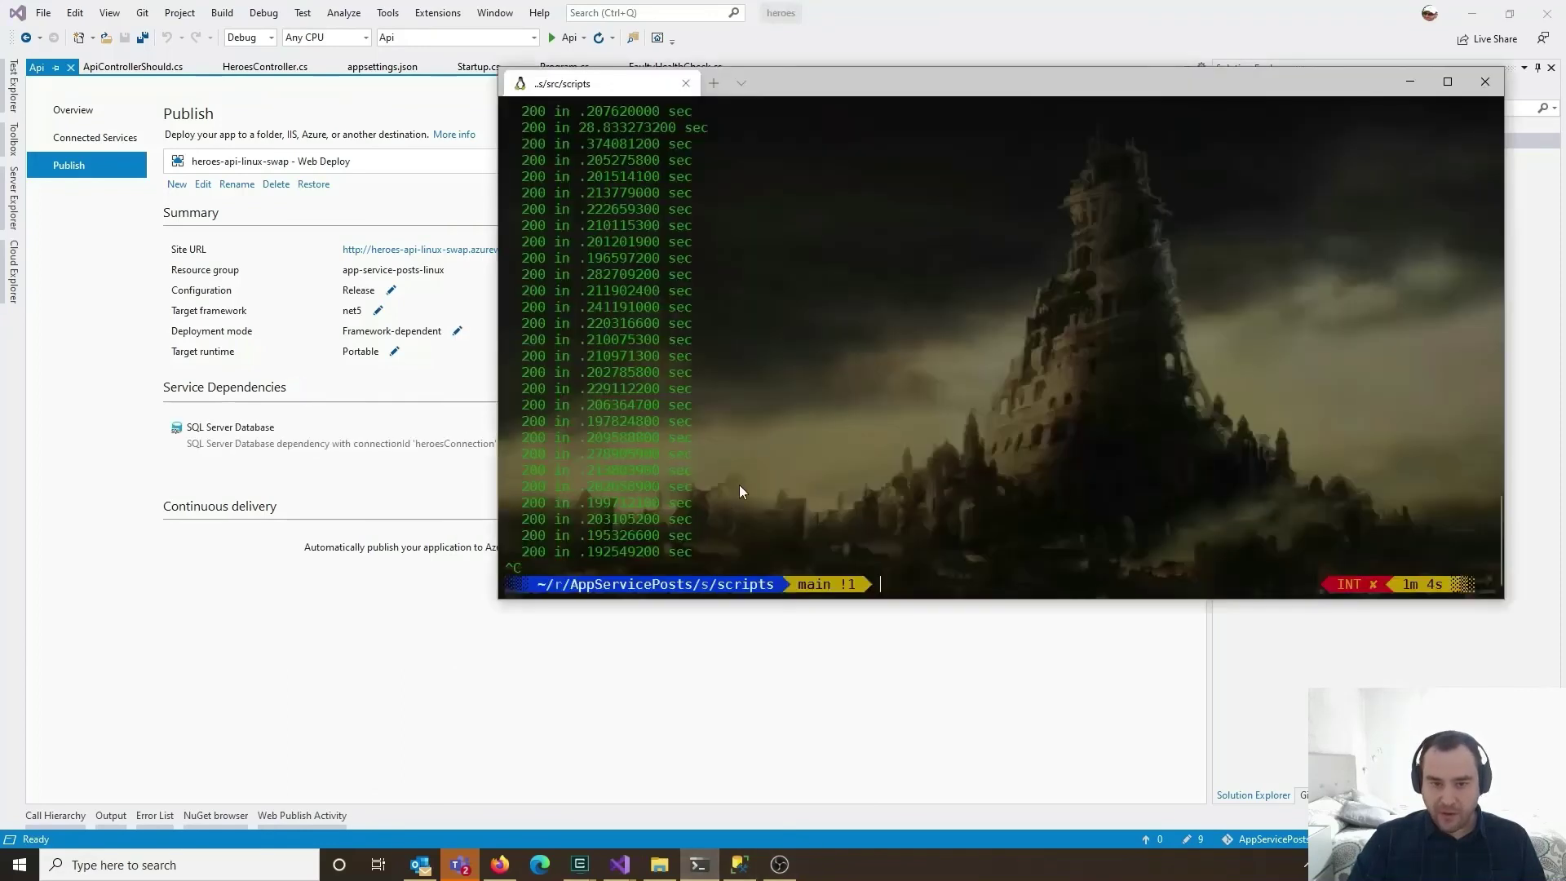
pyautogui.press('Up')
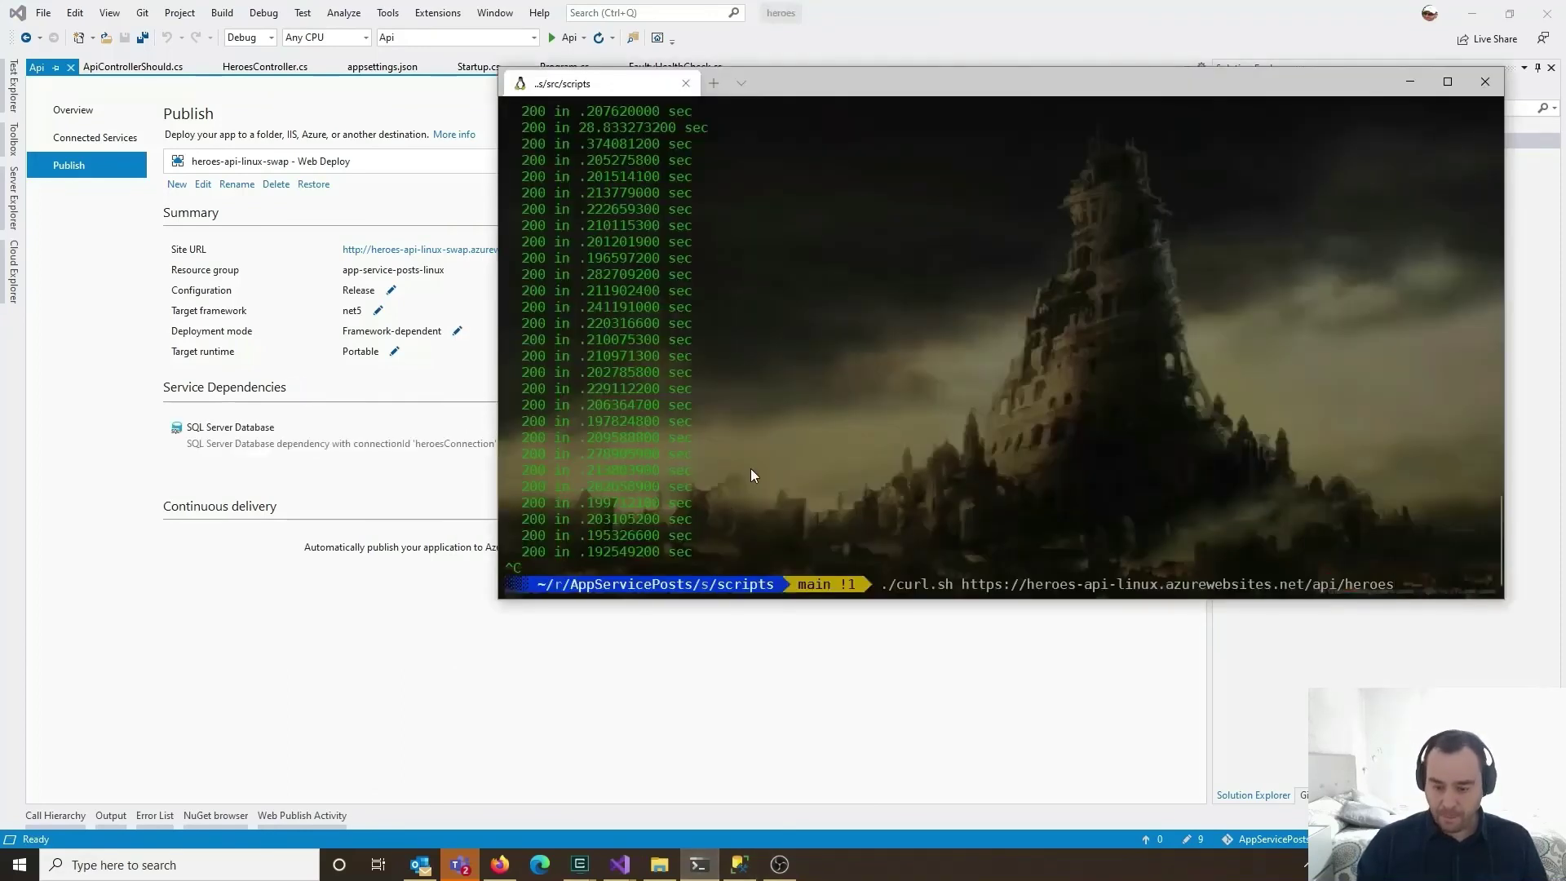
pyautogui.press('Return')
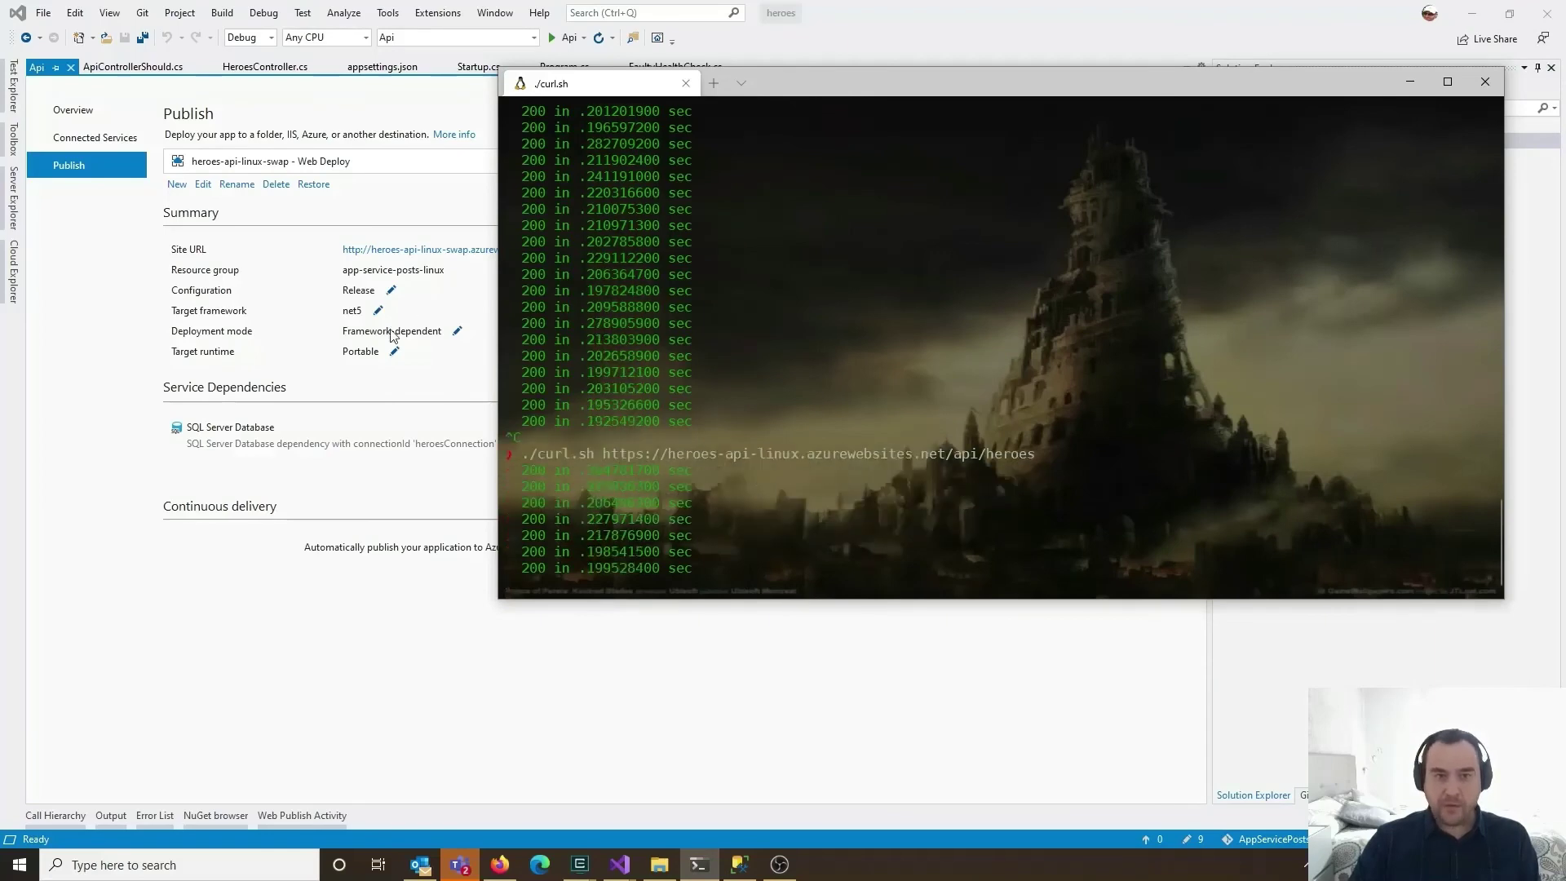
# Publish the Api project with the heroes-api-linux-swap profile and return to the terminal to monitor the script's responses
pyautogui.hotkey('alt', 'Tab')
pyautogui.click(879, 163)
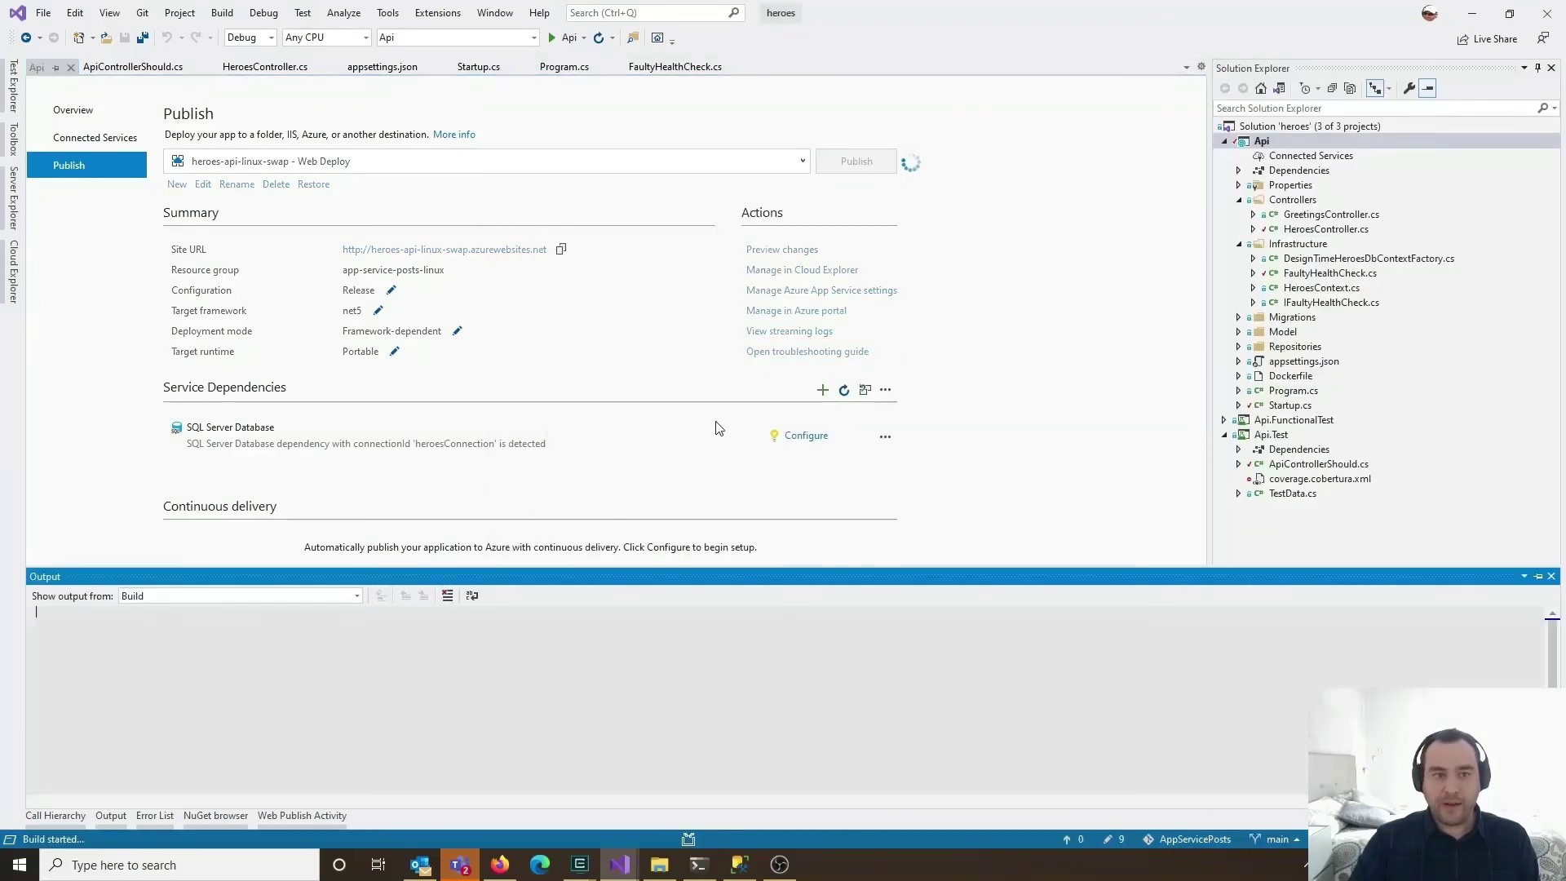
pyautogui.hotkey('alt', 'Tab')
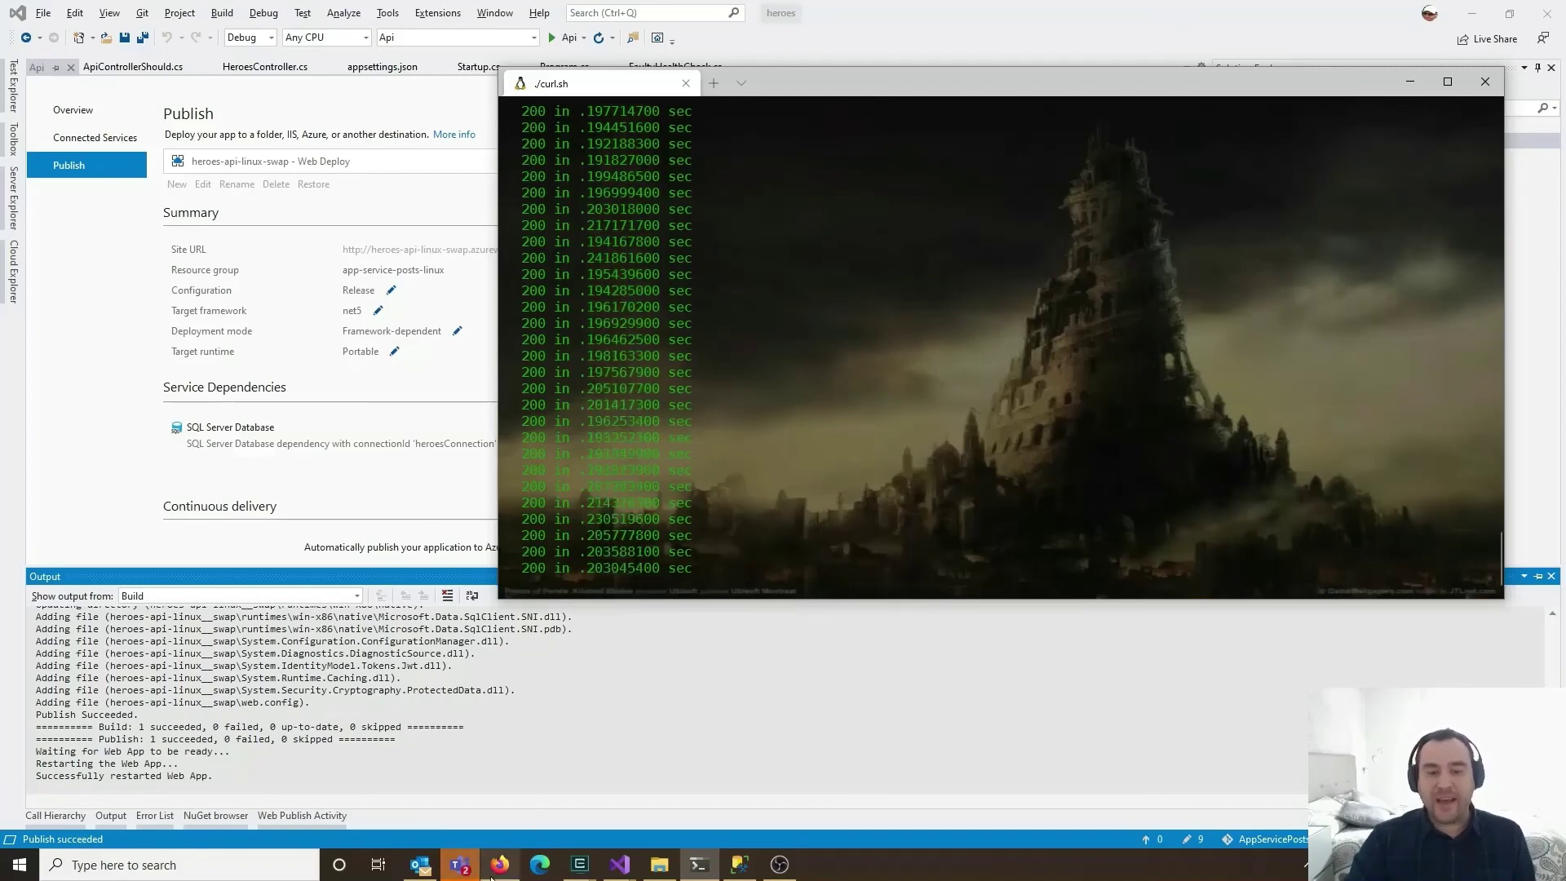
# In the Azure portal, swap heroes-api-linux-swap into the heroes-api-linux production slot and check the script's responses in the terminal
pyautogui.moveTo(494, 871)
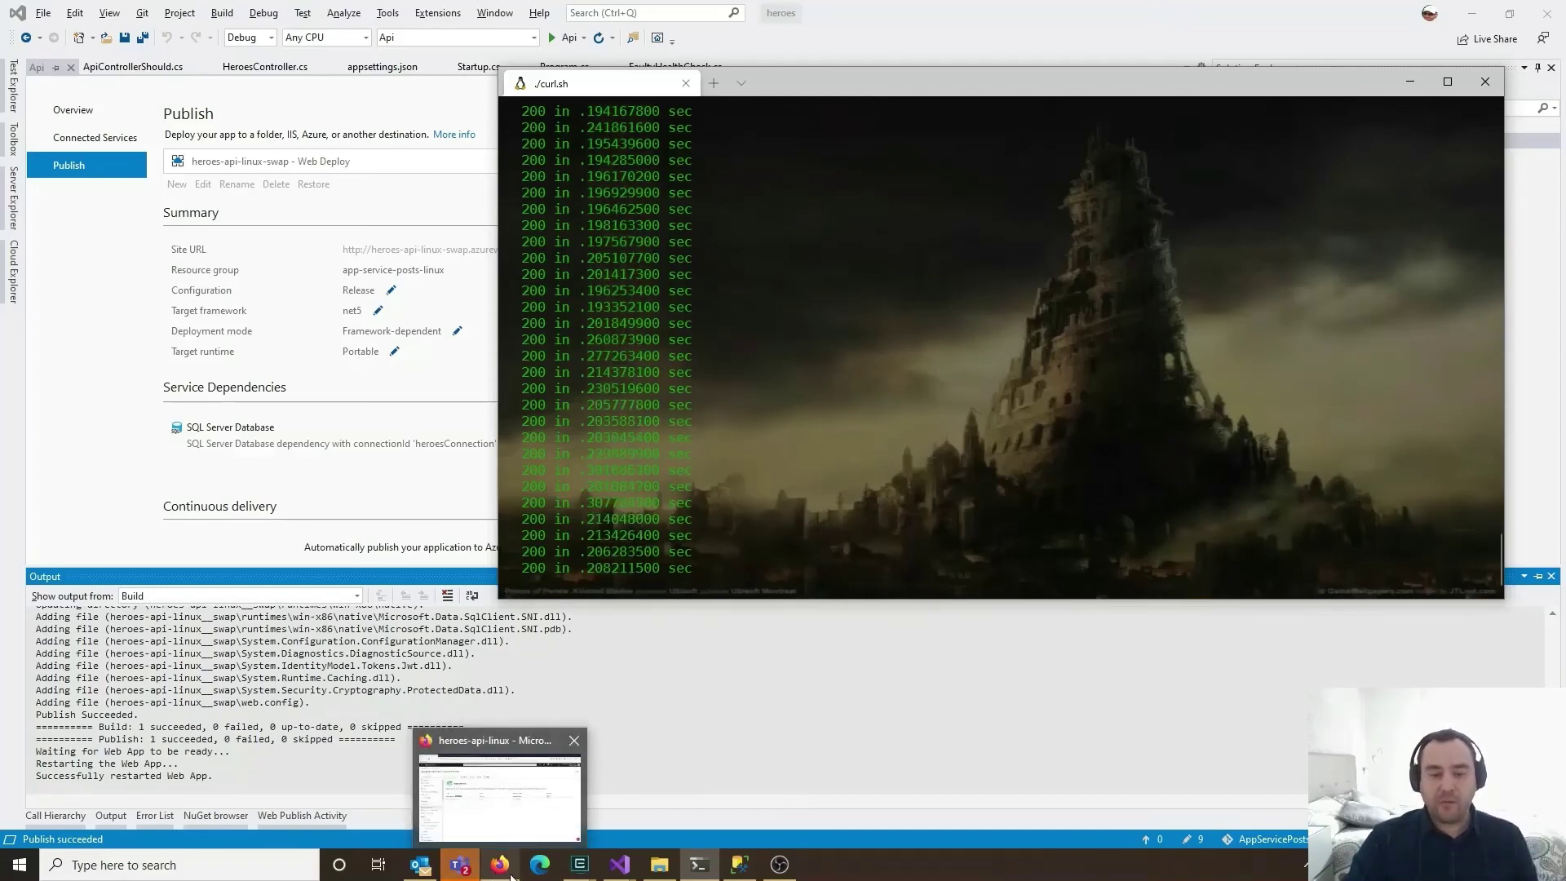
pyautogui.click(501, 866)
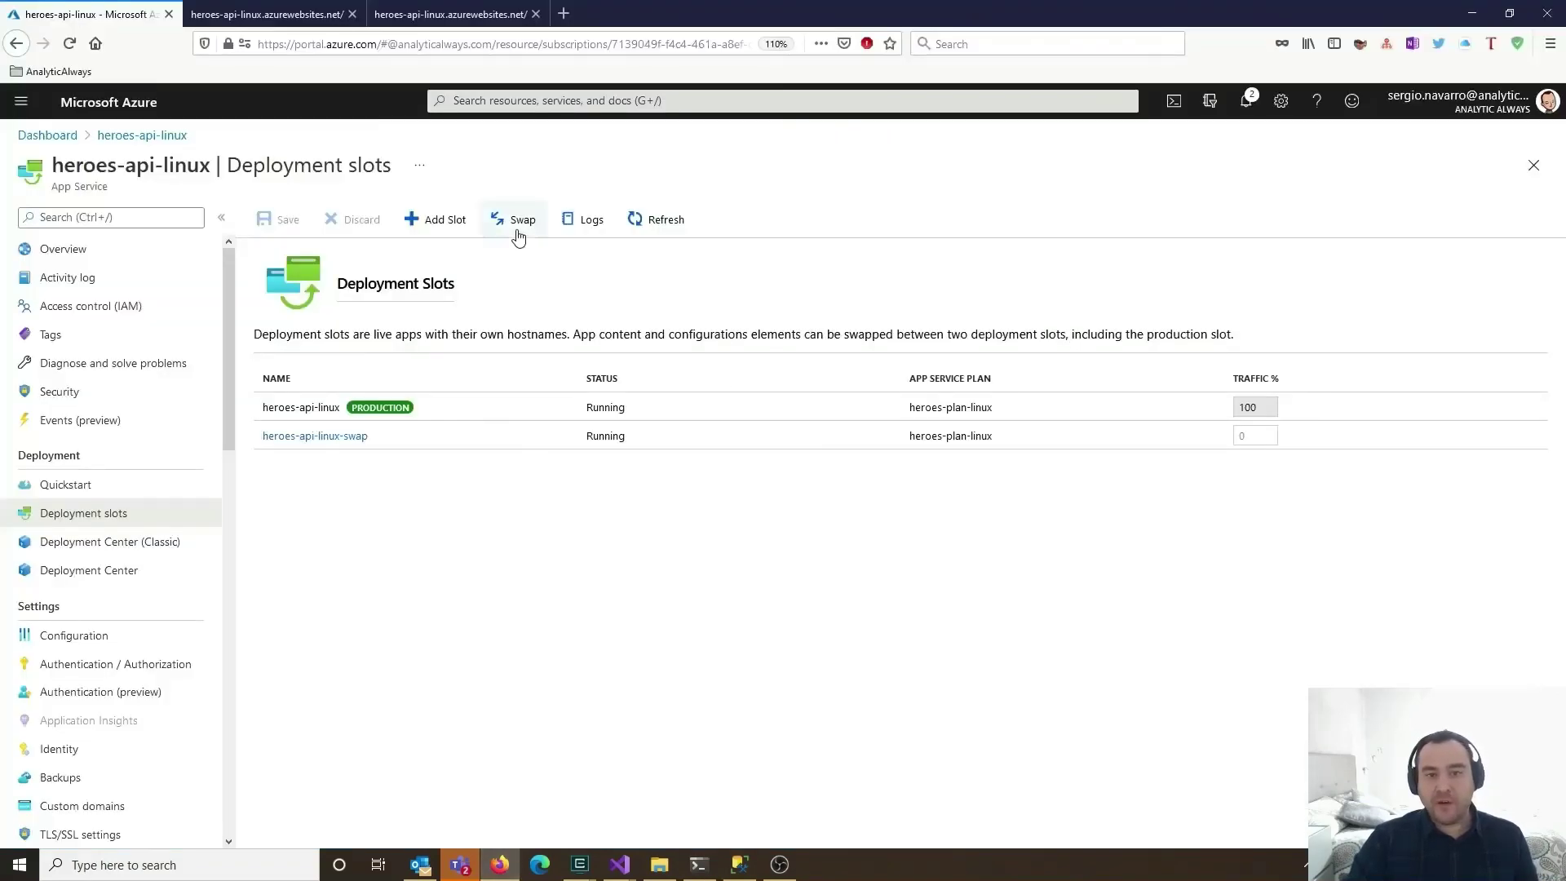
pyautogui.click(521, 232)
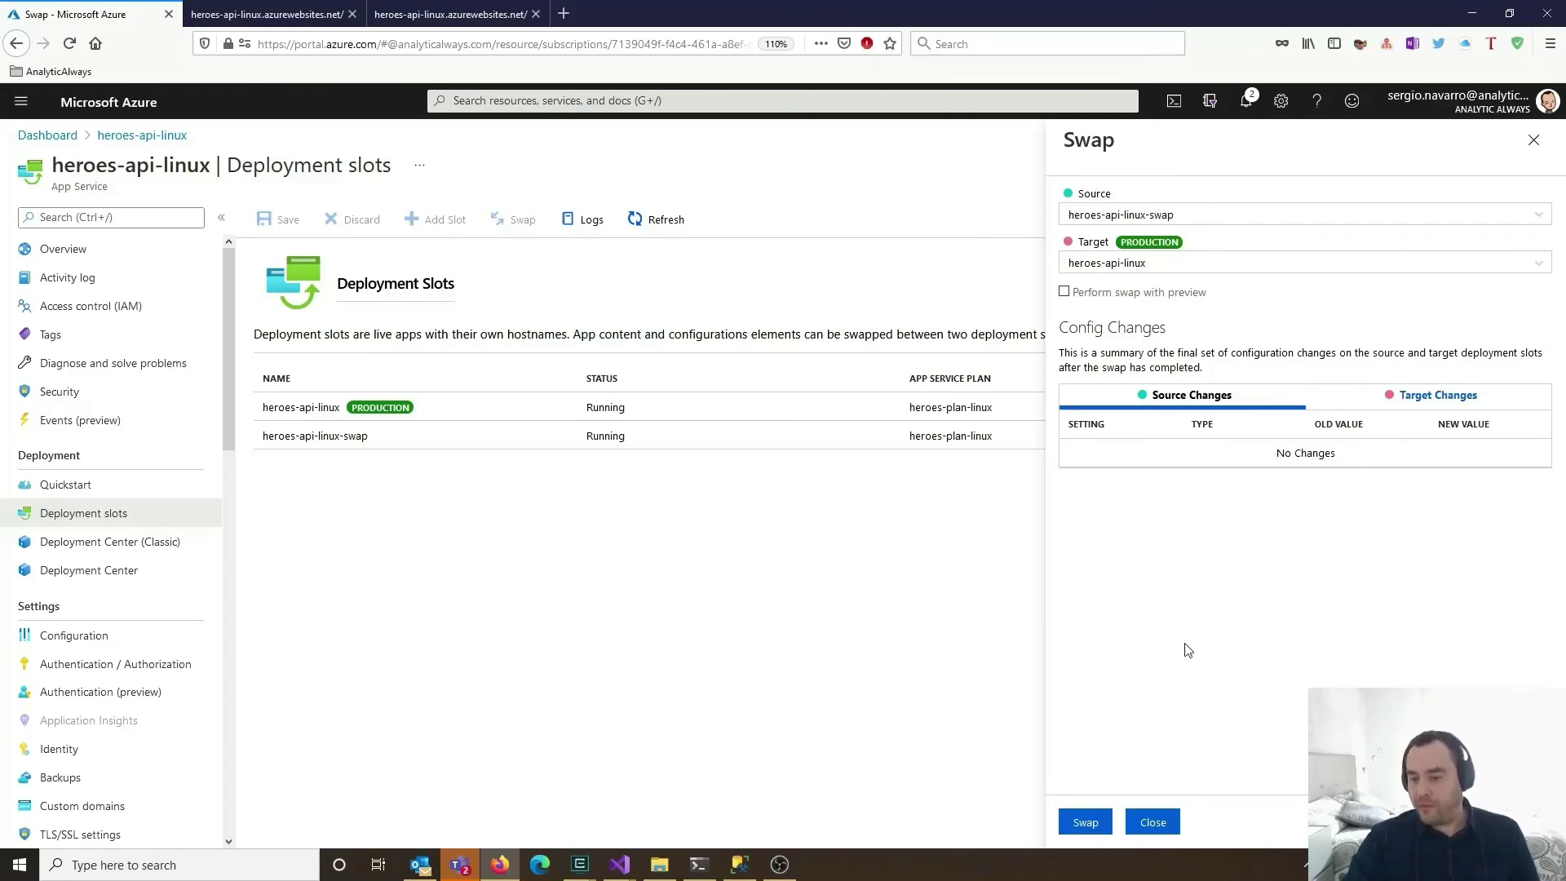
pyautogui.click(1093, 822)
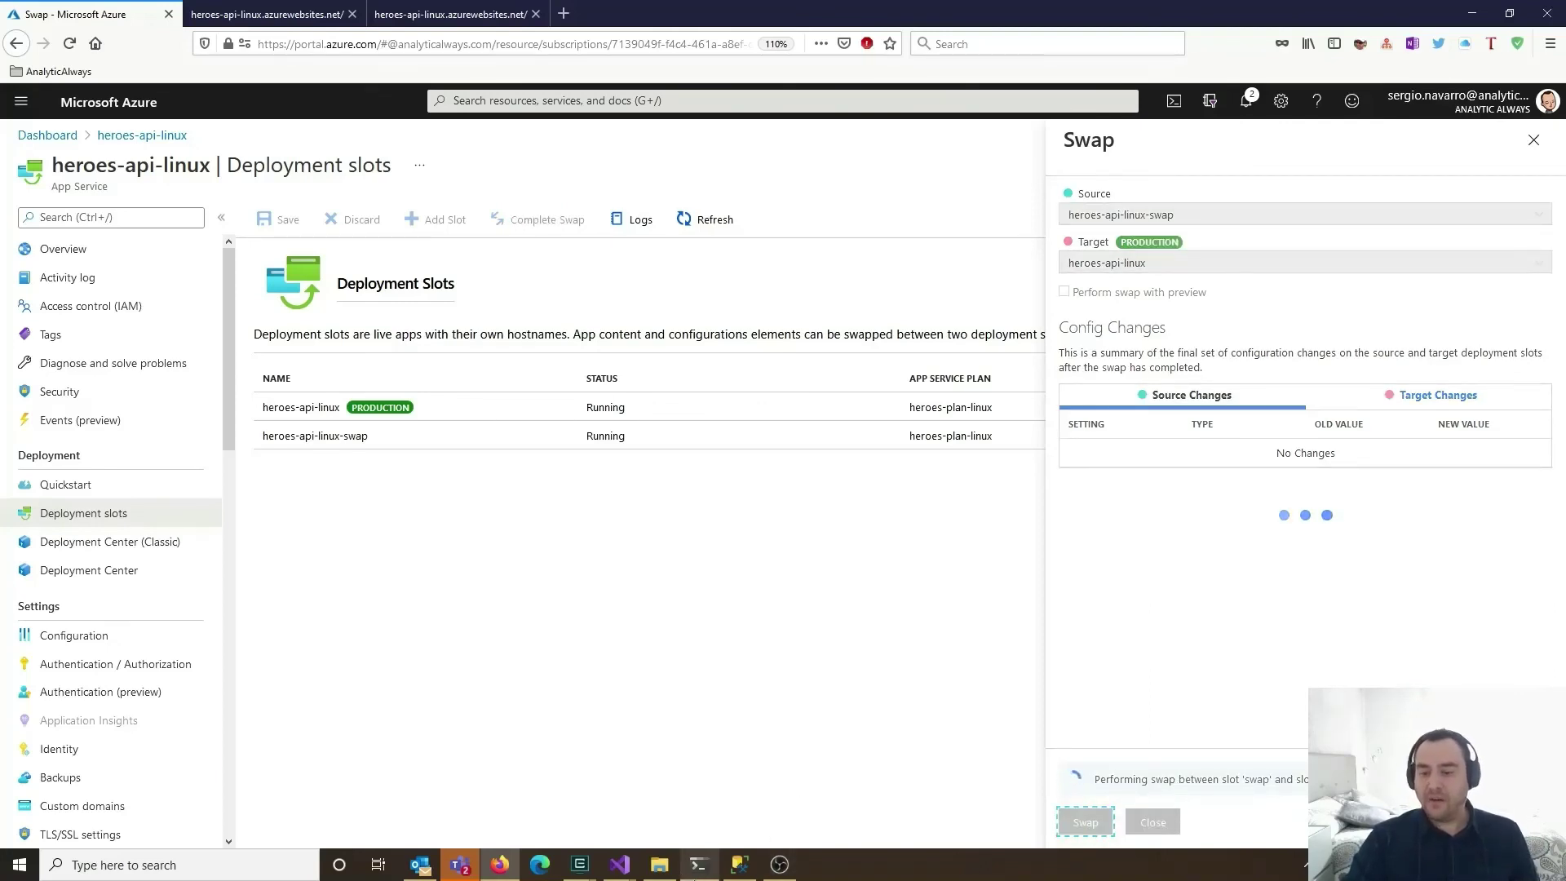
pyautogui.moveTo(698, 866)
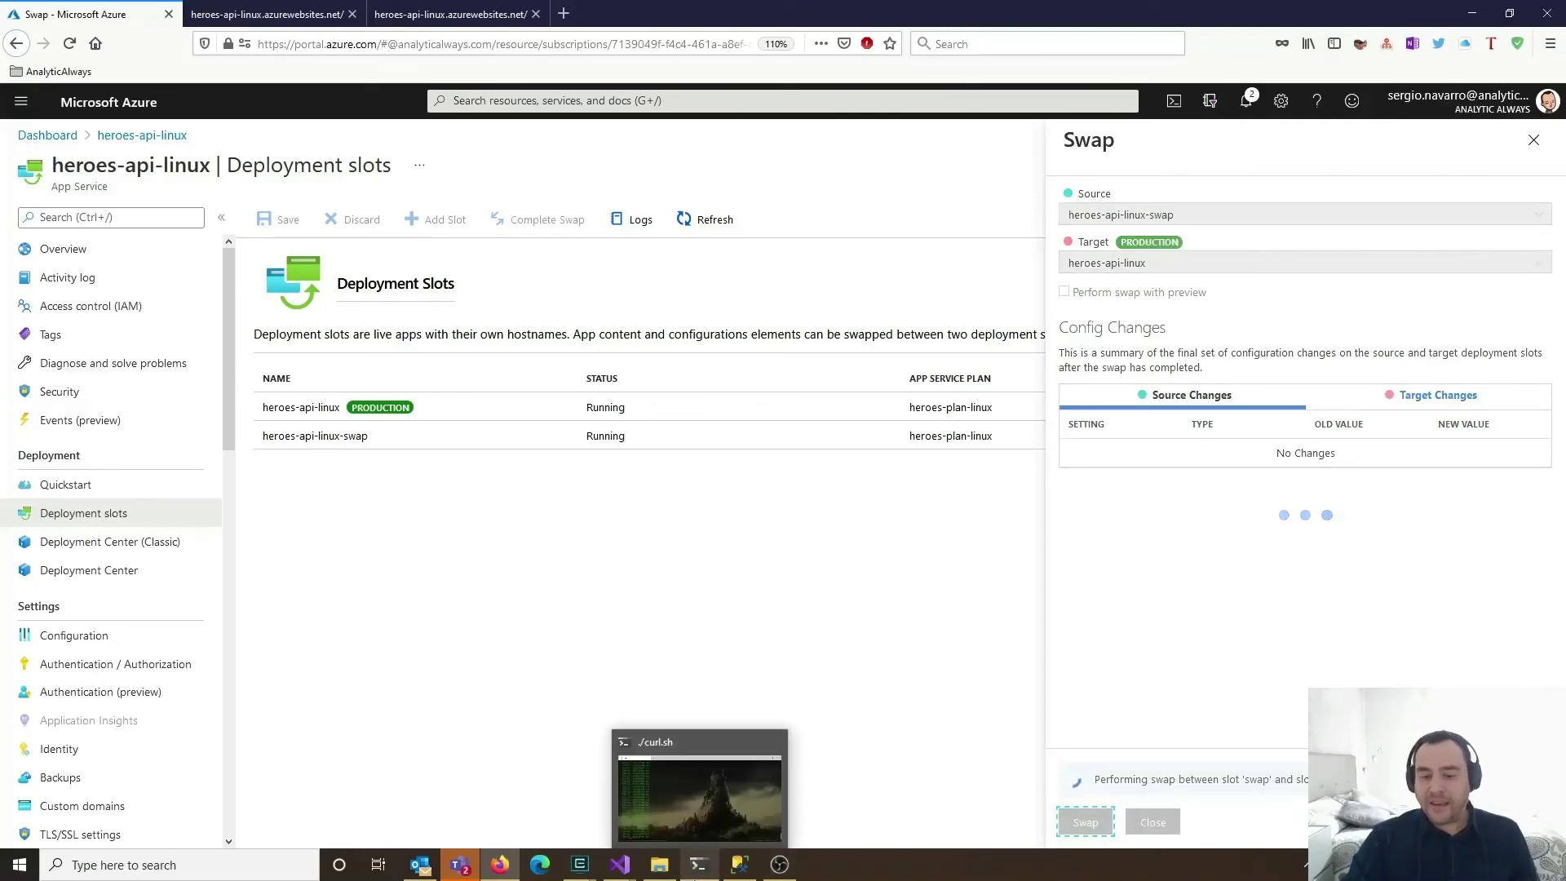
pyautogui.click(698, 867)
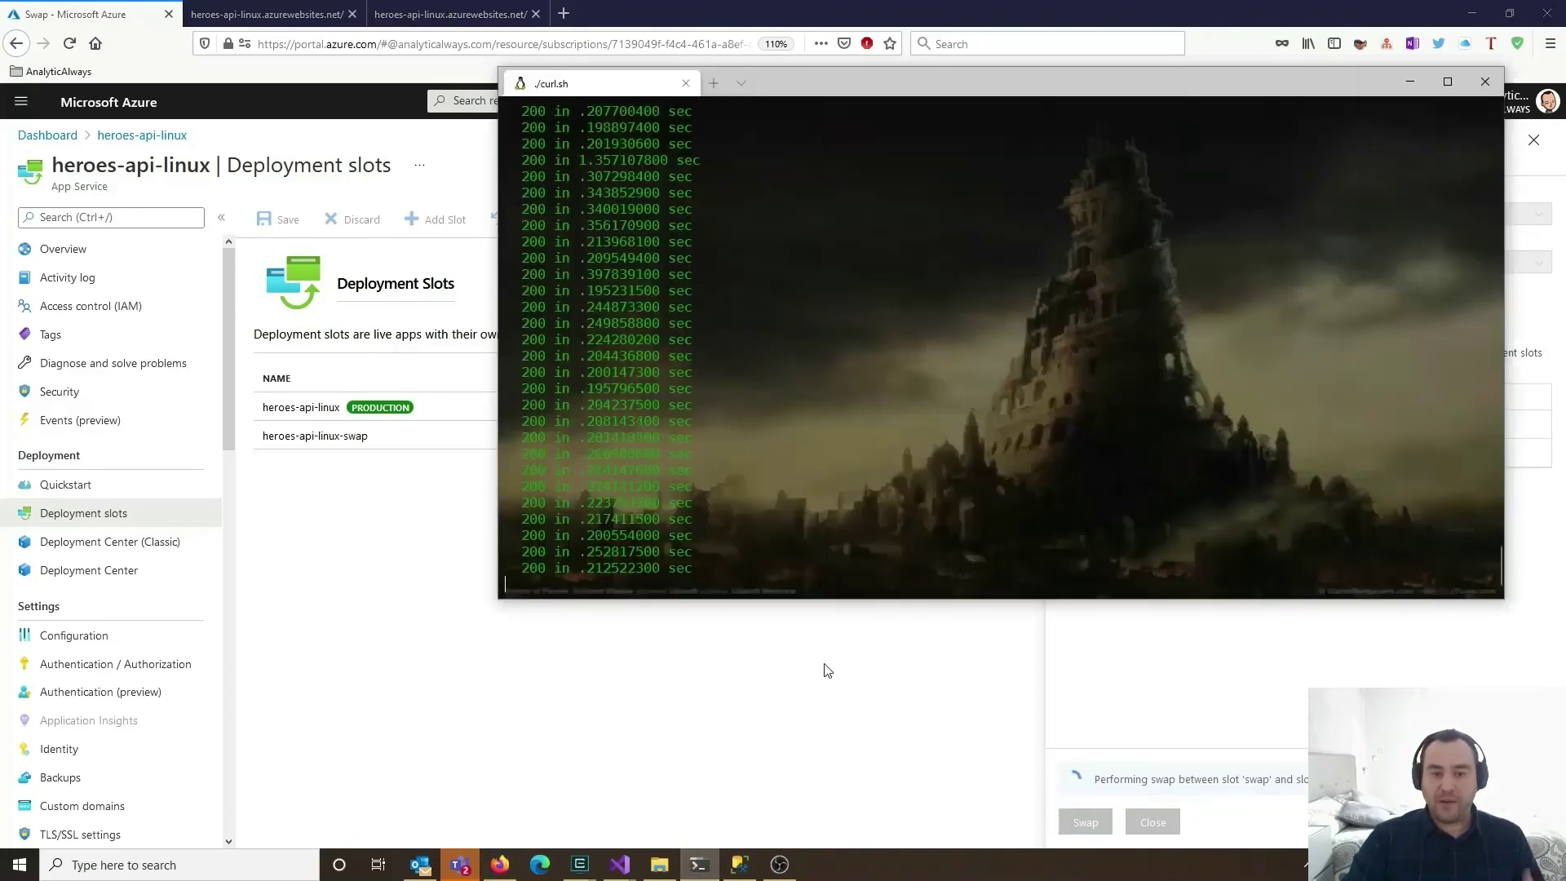